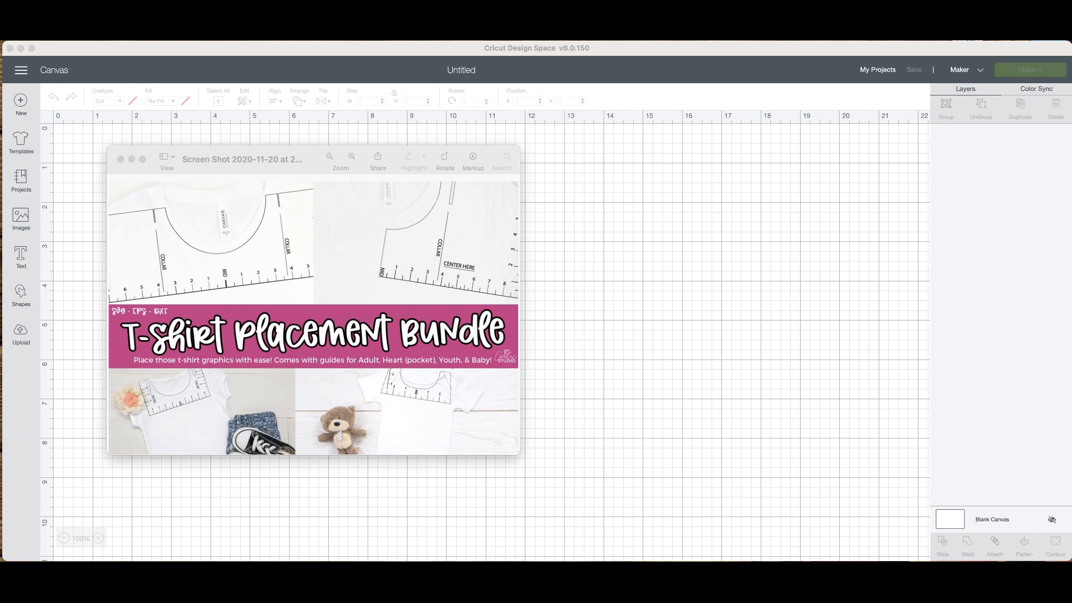
Move the T-Shirt Placement Bundle preview window off the empty canvas.
{"action": "mouse_move", "coordinate": [336, 156]}
{"action": "left_click", "coordinate": [377, 157]}
{"action": "left_click", "coordinate": [226, 160]}
{"action": "left_click_drag", "start_coordinate": [226, 159], "coordinate": [0, 175]}
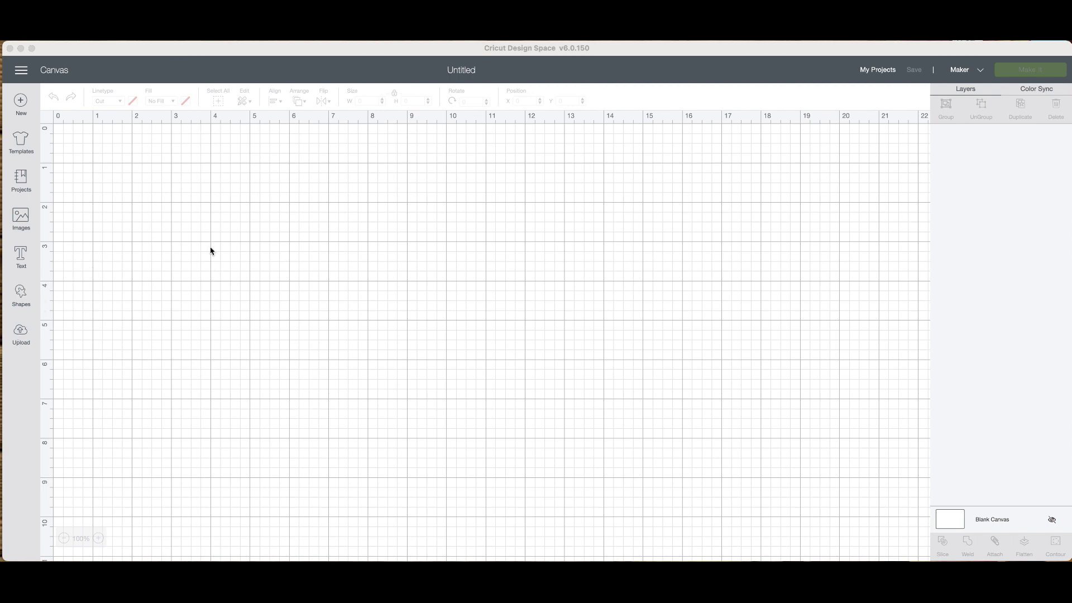
Open the upload page and start a new image upload.
{"action": "left_click", "coordinate": [23, 337]}
{"action": "left_click", "coordinate": [23, 337]}
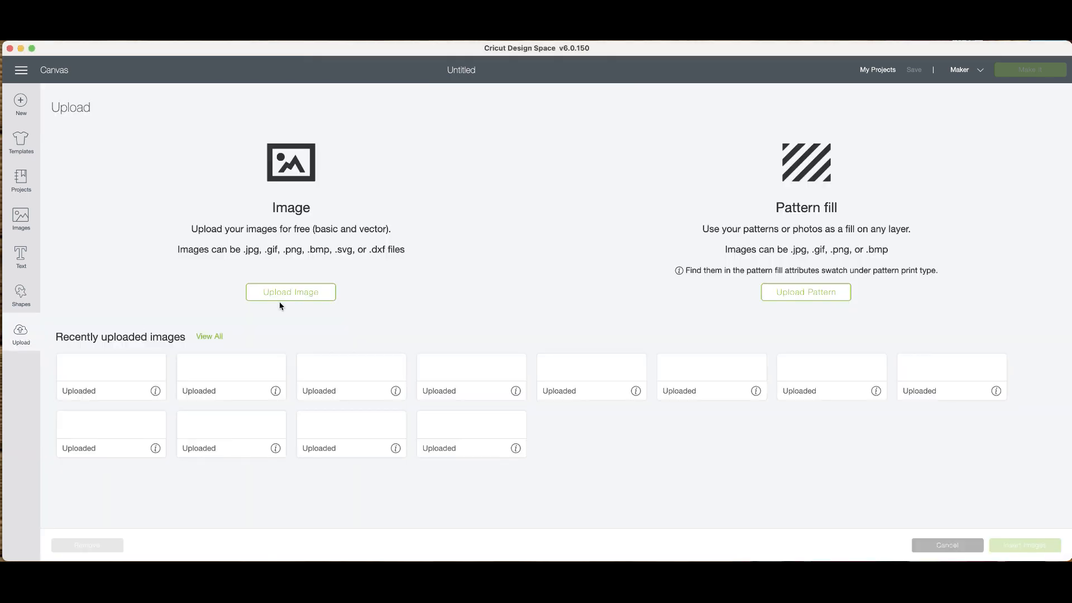
{"action": "left_click", "coordinate": [289, 295]}
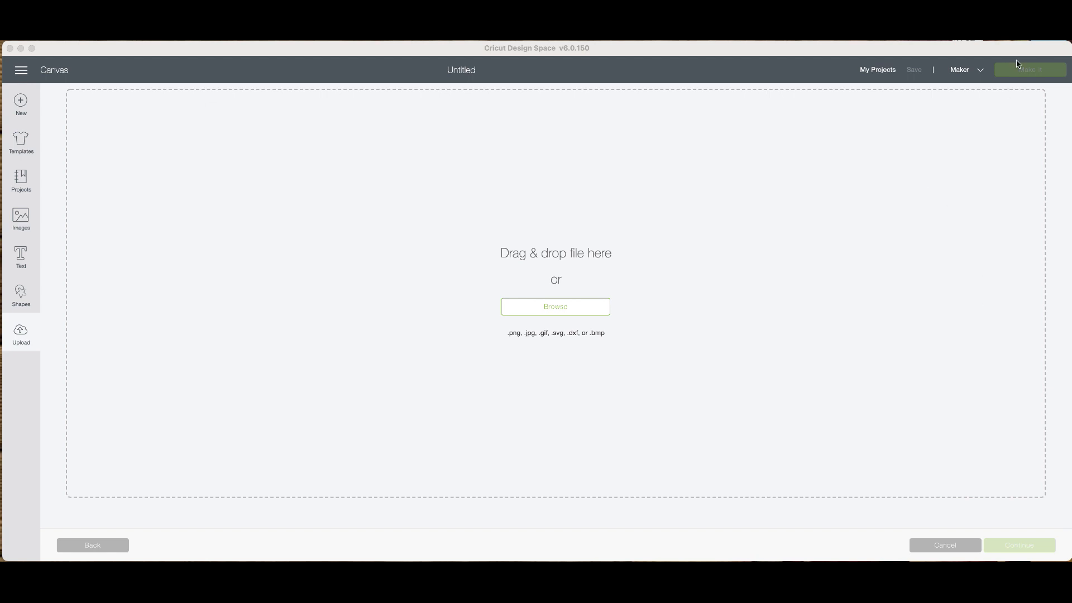
Open the T-Shirt-Placement-Set folder from the desktop over the upload area, with the design window shifted back into place.
{"action": "left_click_drag", "start_coordinate": [1016, 56], "coordinate": [1006, 51]}
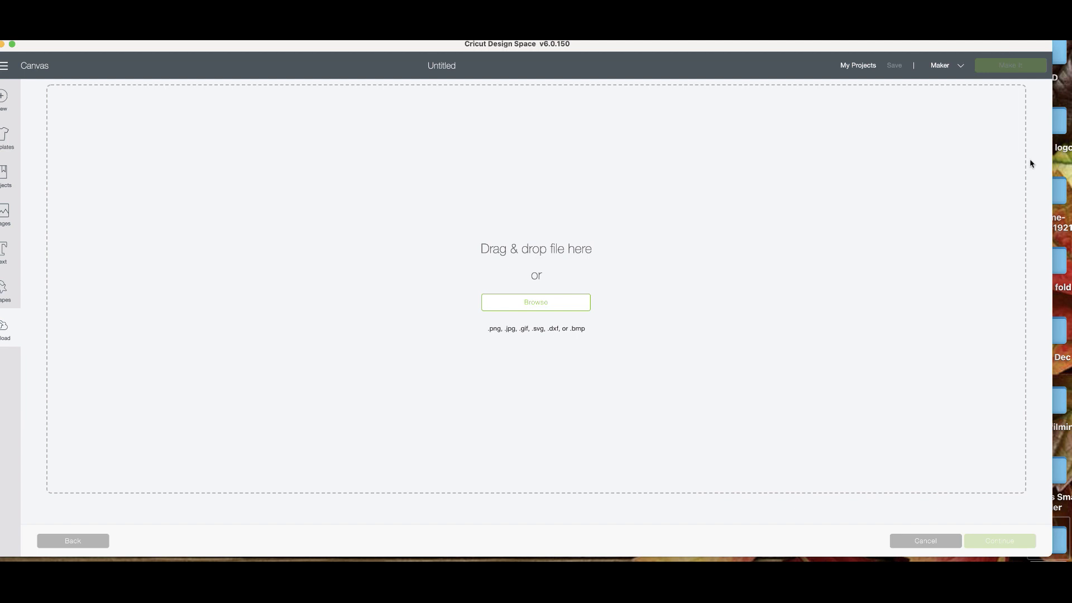
{"action": "left_click", "coordinate": [1063, 541]}
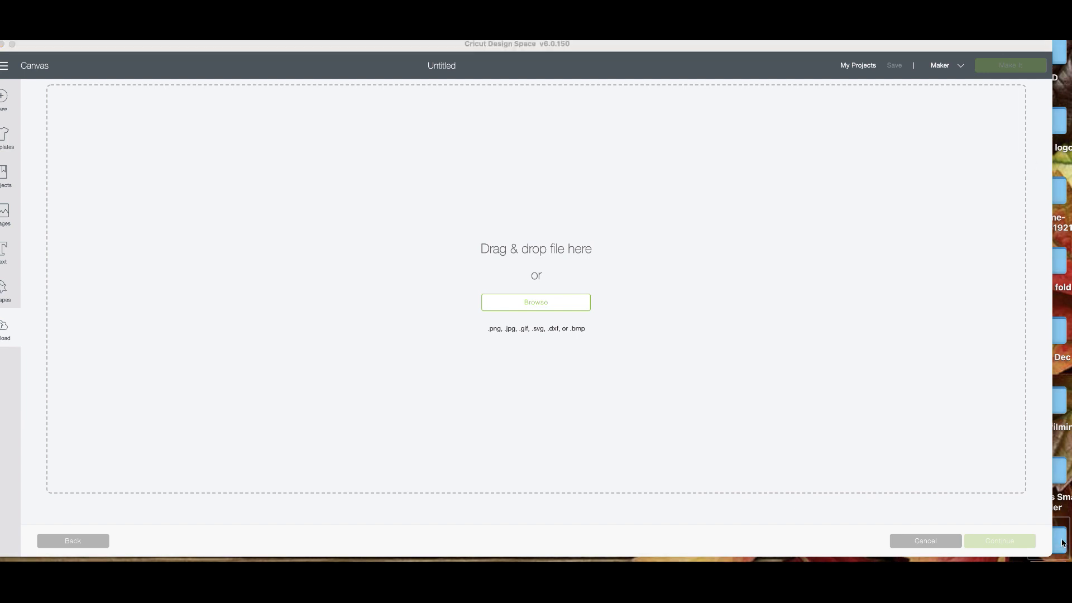
{"action": "double_click", "coordinate": [1062, 543]}
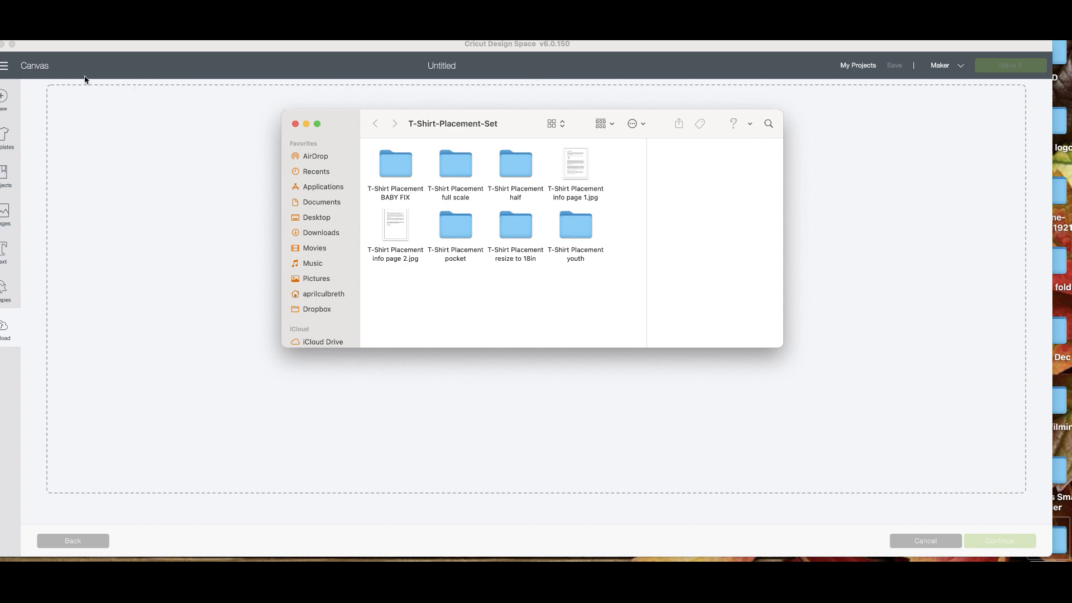
{"action": "left_click_drag", "start_coordinate": [3, 44], "coordinate": [17, 50]}
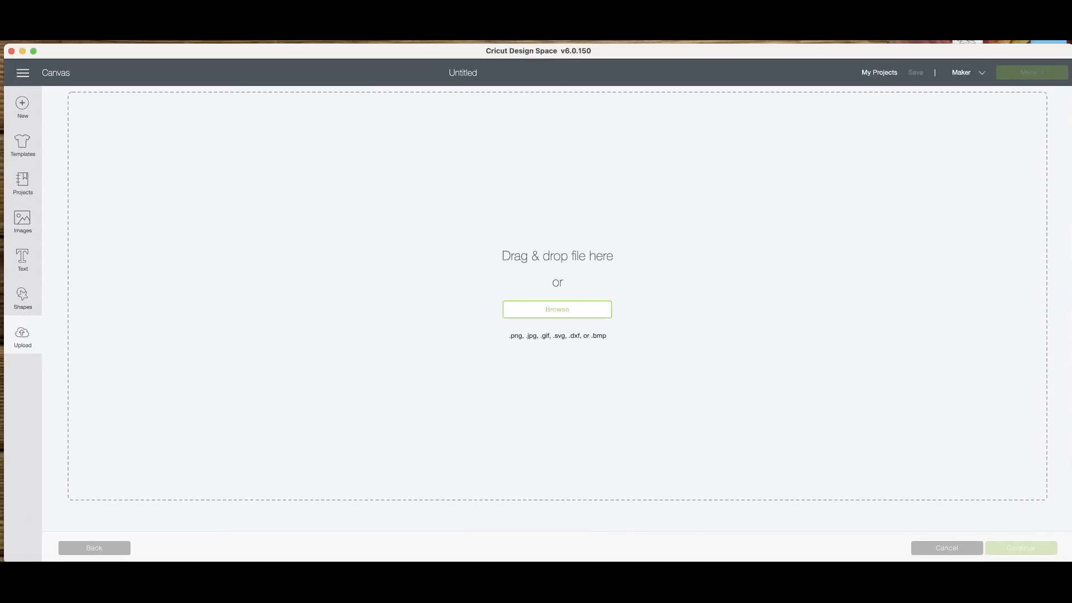
{"action": "double_click", "coordinate": [1062, 542]}
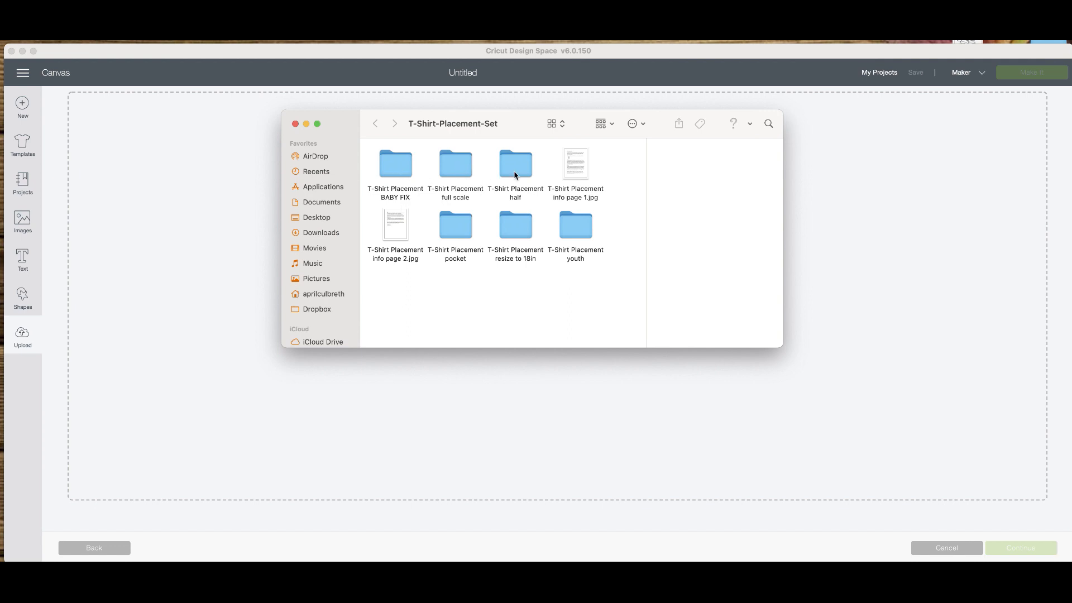
Add T-Shirt Placement - Full Scale.svg from the T-Shirt Placement full scale folder to the upload and put the file window away.
{"action": "double_click", "coordinate": [452, 170]}
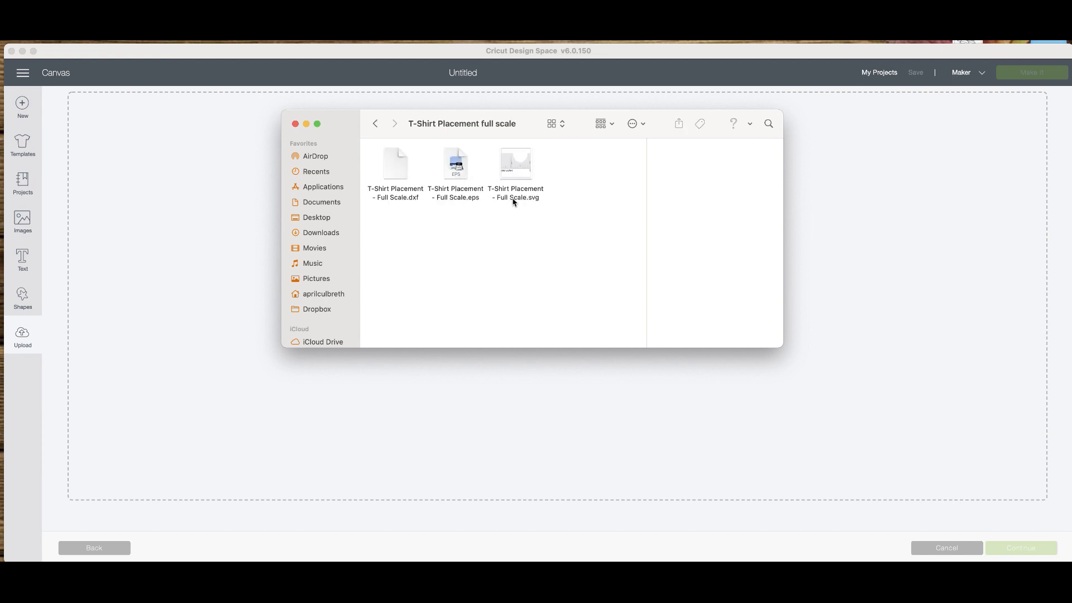
{"action": "left_click", "coordinate": [525, 178]}
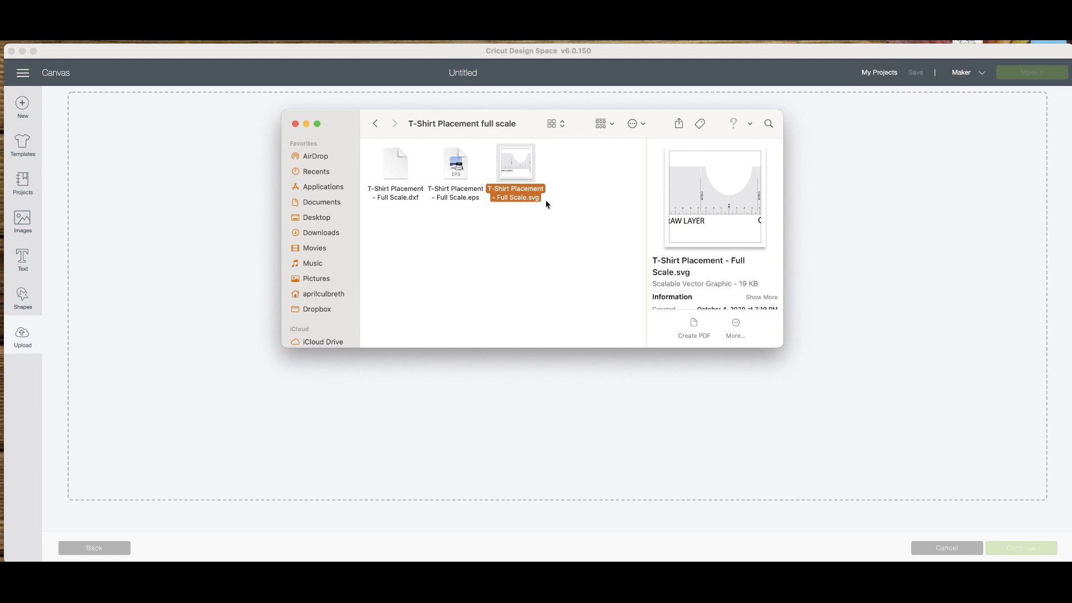
{"action": "left_click_drag", "start_coordinate": [514, 163], "coordinate": [599, 418]}
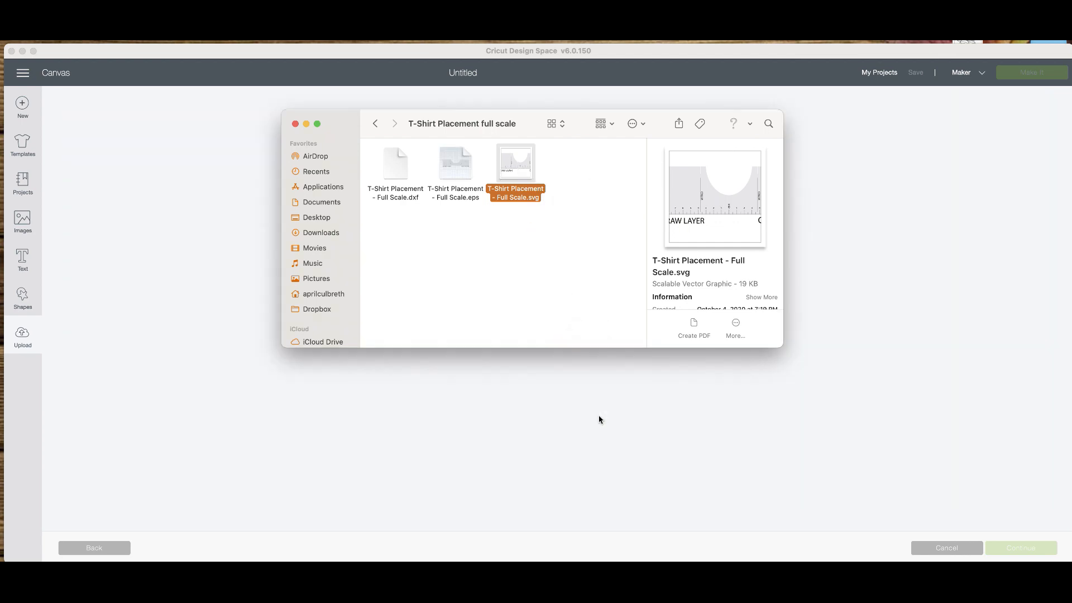
{"action": "left_click", "coordinate": [306, 123]}
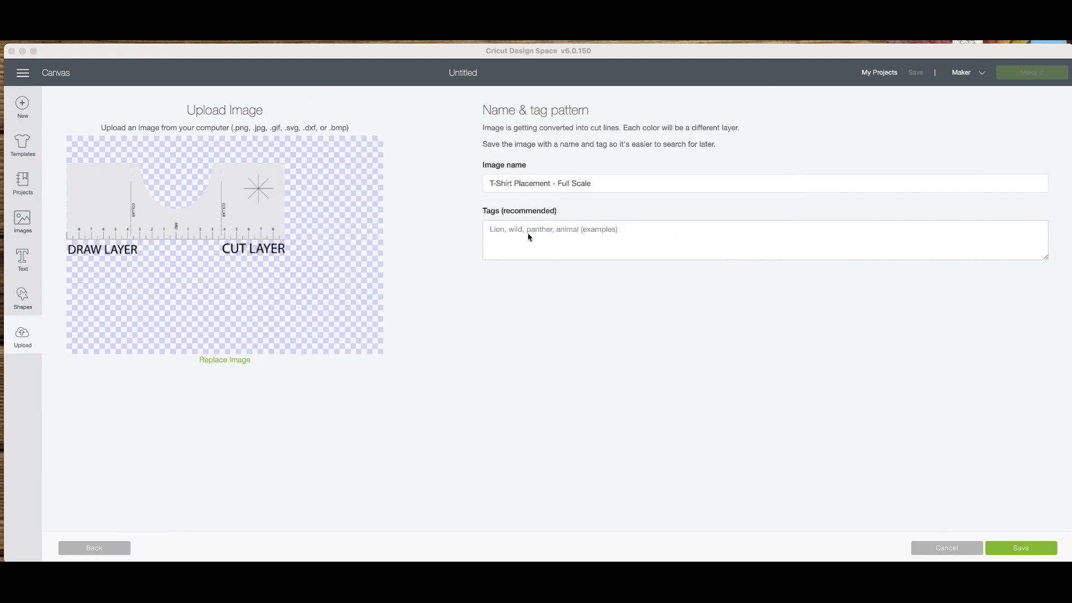
Tag the full-scale image with "DB, placement, guide" and save the upload.
{"action": "left_click", "coordinate": [542, 239]}
{"action": "type", "text": "DB,"}
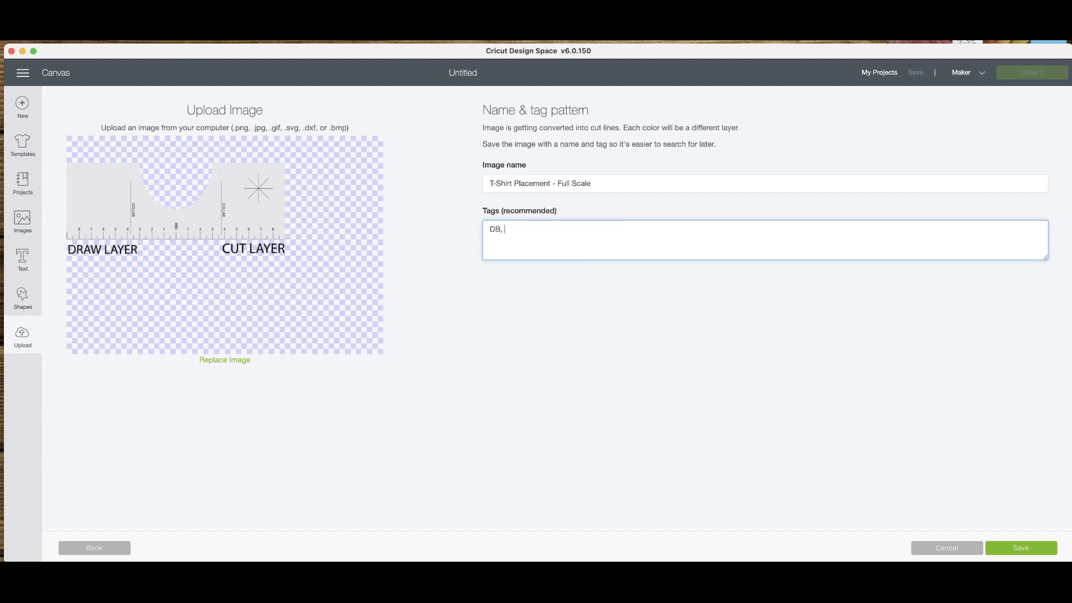
{"action": "type", "text": "  placement guide"}
{"action": "left_click", "coordinate": [542, 229]}
{"action": "type", "text": ","}
{"action": "left_click", "coordinate": [1022, 548]}
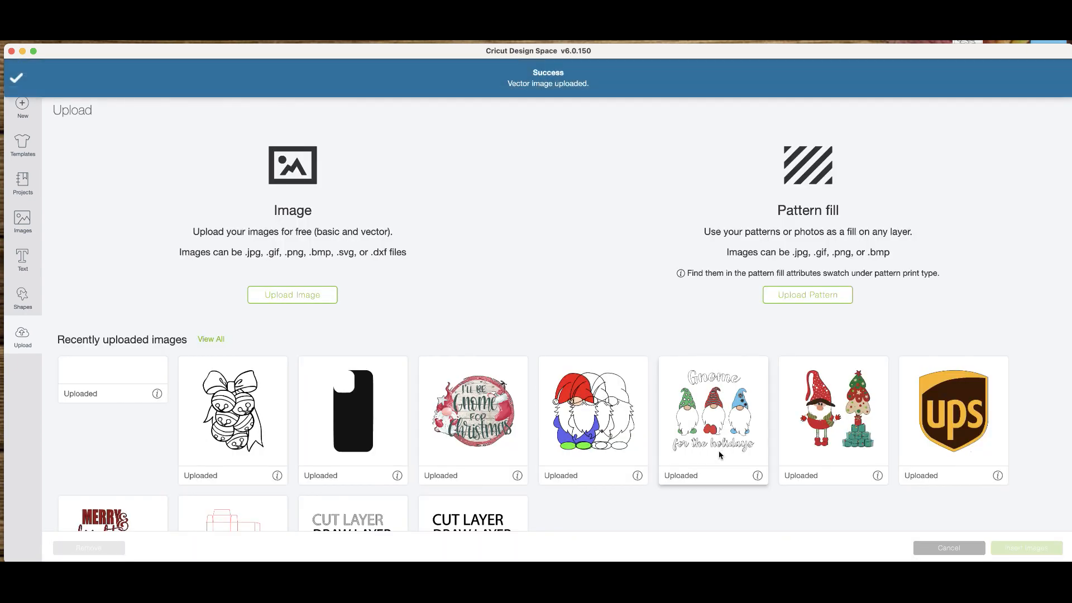
Insert the uploaded full-scale placement guide on the canvas and ungroup it, pulling the draw layer away from the cut layer.
{"action": "left_click", "coordinate": [121, 427]}
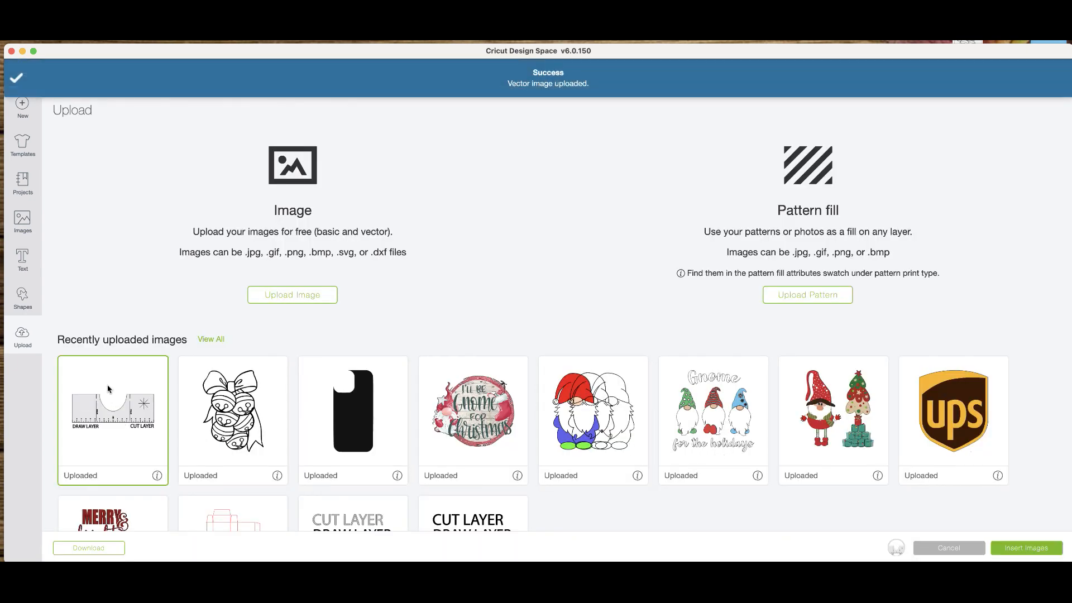
{"action": "left_click", "coordinate": [1039, 549]}
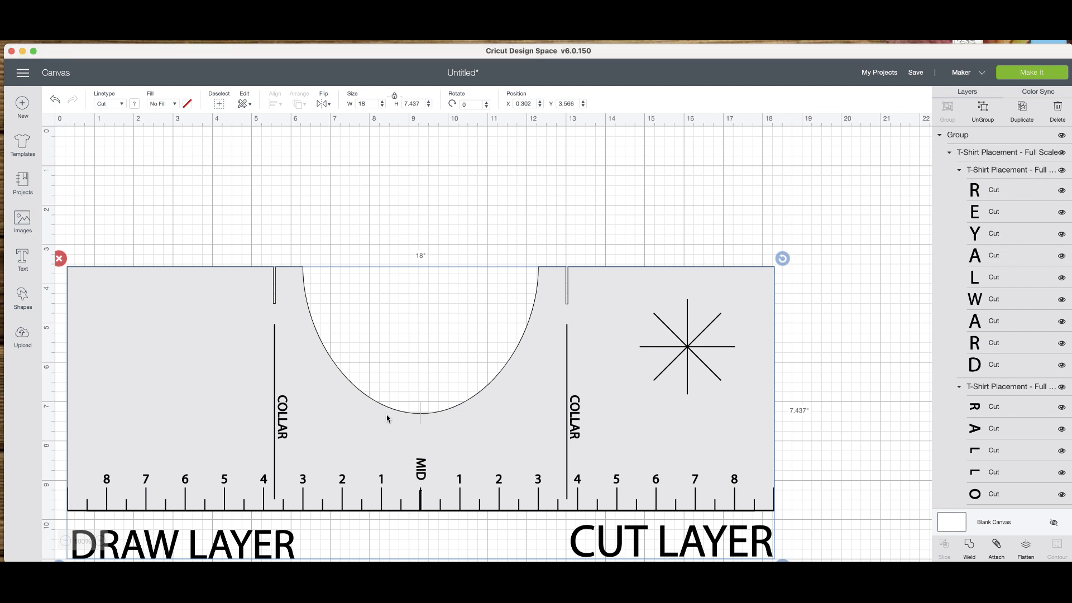
{"action": "left_click_drag", "start_coordinate": [396, 431], "coordinate": [402, 340]}
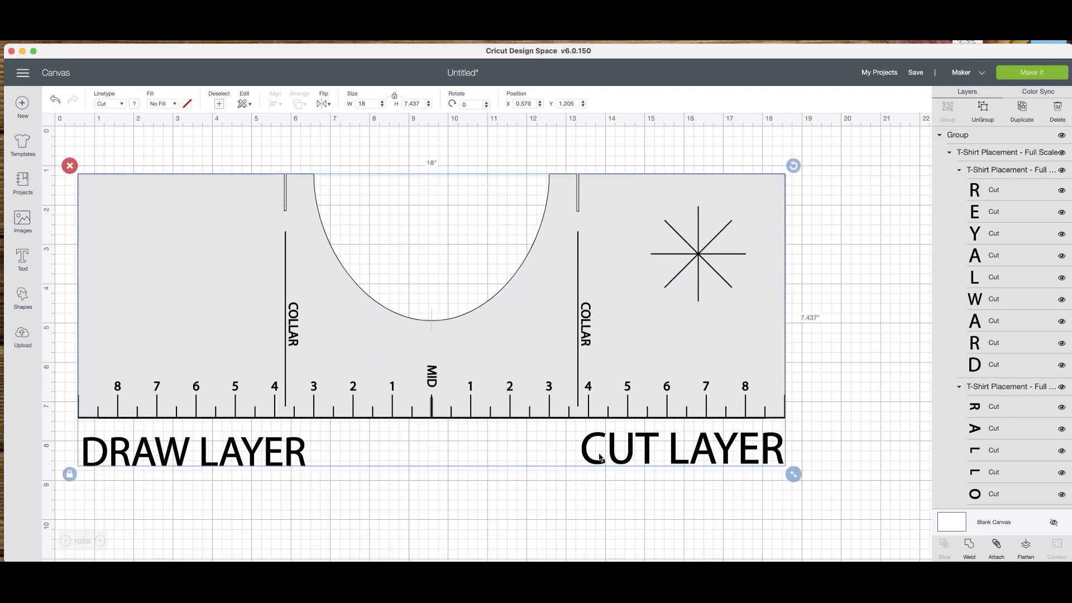
{"action": "left_click", "coordinate": [978, 115]}
{"action": "mouse_move", "coordinate": [782, 318]}
{"action": "left_mouse_down"}
{"action": "mouse_move", "coordinate": [768, 459]}
{"action": "mouse_move", "coordinate": [765, 343]}
{"action": "mouse_move", "coordinate": [760, 350]}
{"action": "left_mouse_up"}
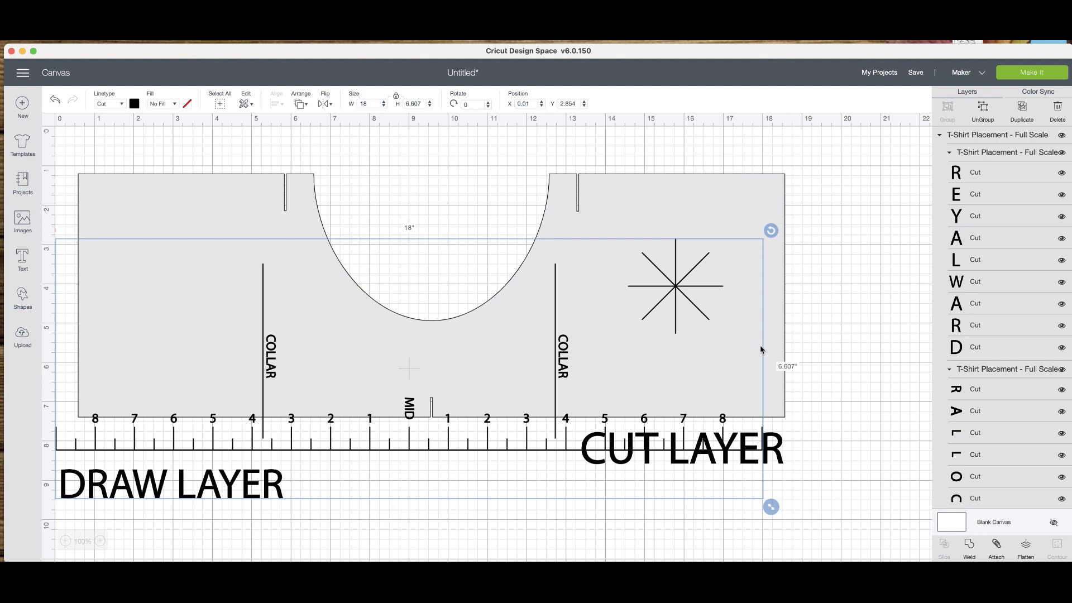
Hide every letter of the DRAW LAYER label.
{"action": "left_click", "coordinate": [1062, 349]}
{"action": "left_click", "coordinate": [1061, 325]}
{"action": "left_click", "coordinate": [1062, 303]}
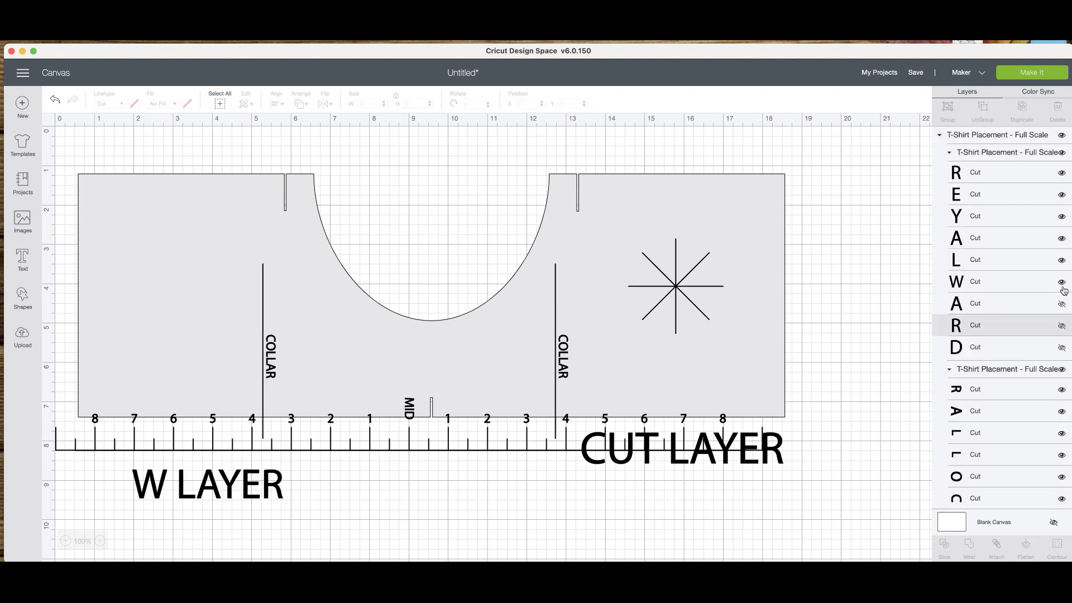
{"action": "left_click", "coordinate": [1062, 282]}
{"action": "left_click", "coordinate": [1061, 260]}
{"action": "left_click", "coordinate": [1062, 240]}
{"action": "left_click", "coordinate": [1062, 218]}
{"action": "left_click", "coordinate": [1062, 195]}
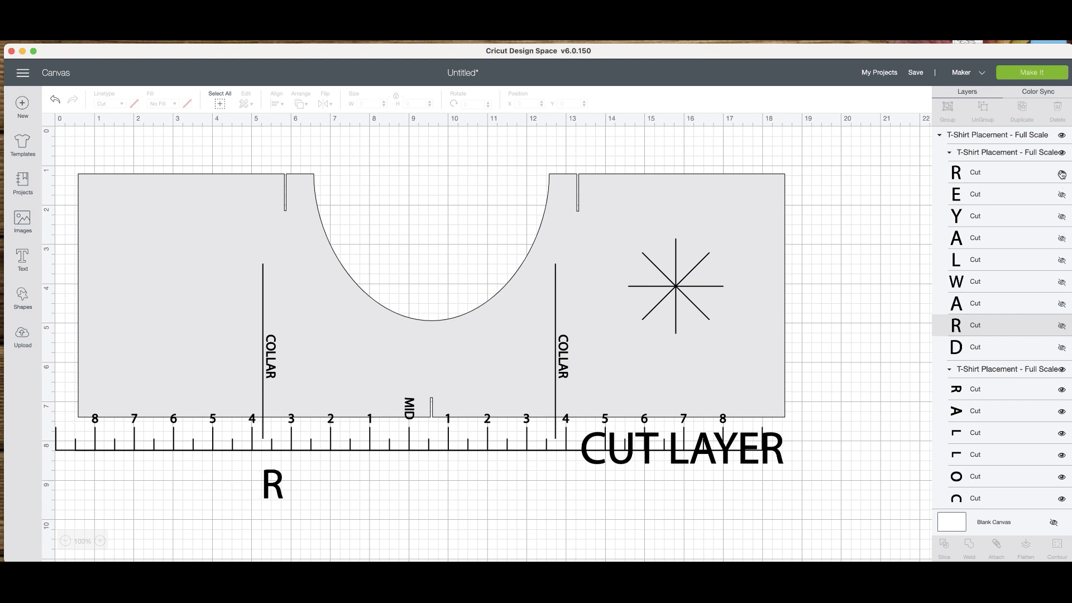
{"action": "left_click", "coordinate": [1061, 173]}
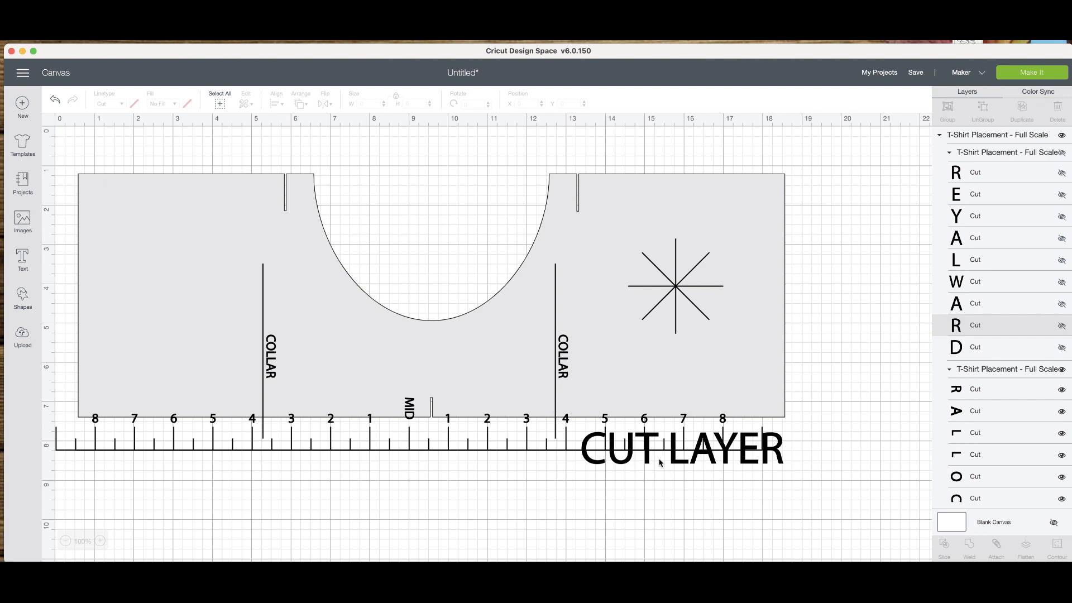
Hide the CUT LAYER label group and move the template shape back behind the ruler markings.
{"action": "mouse_move", "coordinate": [551, 402]}
{"action": "left_mouse_down"}
{"action": "mouse_move", "coordinate": [561, 394]}
{"action": "mouse_move", "coordinate": [571, 404]}
{"action": "left_mouse_up"}
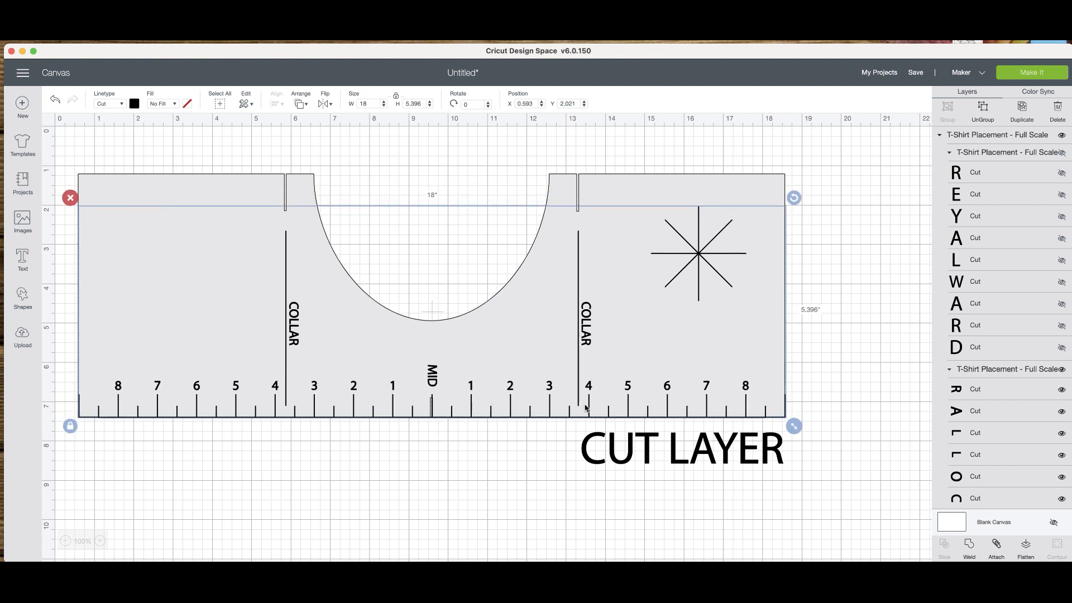
{"action": "left_click", "coordinate": [640, 457]}
{"action": "left_click_drag", "start_coordinate": [664, 455], "coordinate": [668, 540]}
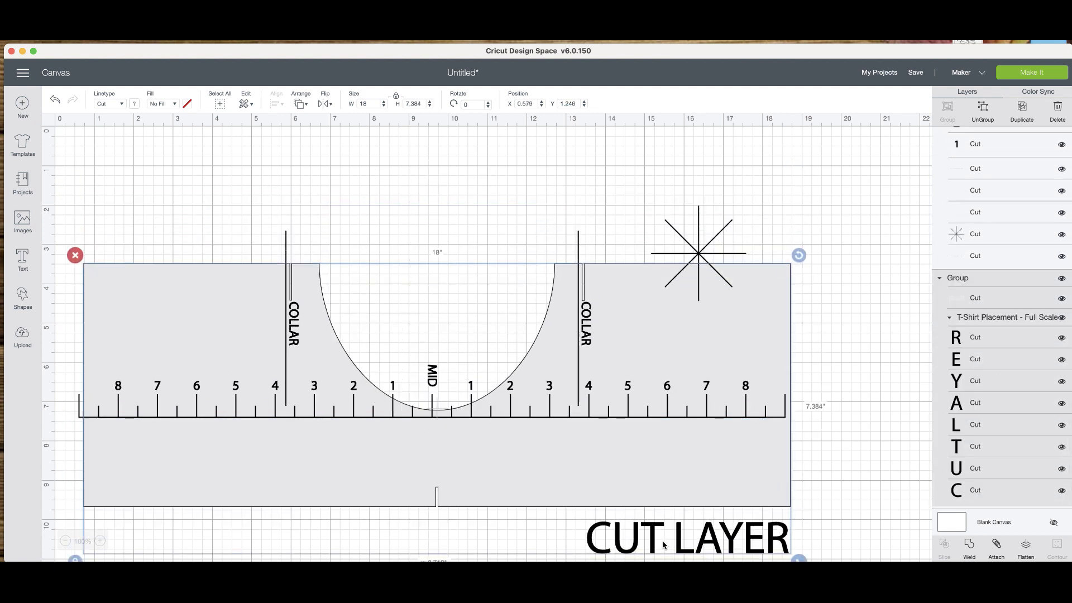
{"action": "left_click", "coordinate": [1061, 318]}
{"action": "left_click_drag", "start_coordinate": [672, 475], "coordinate": [670, 420]}
{"action": "left_click", "coordinate": [718, 498]}
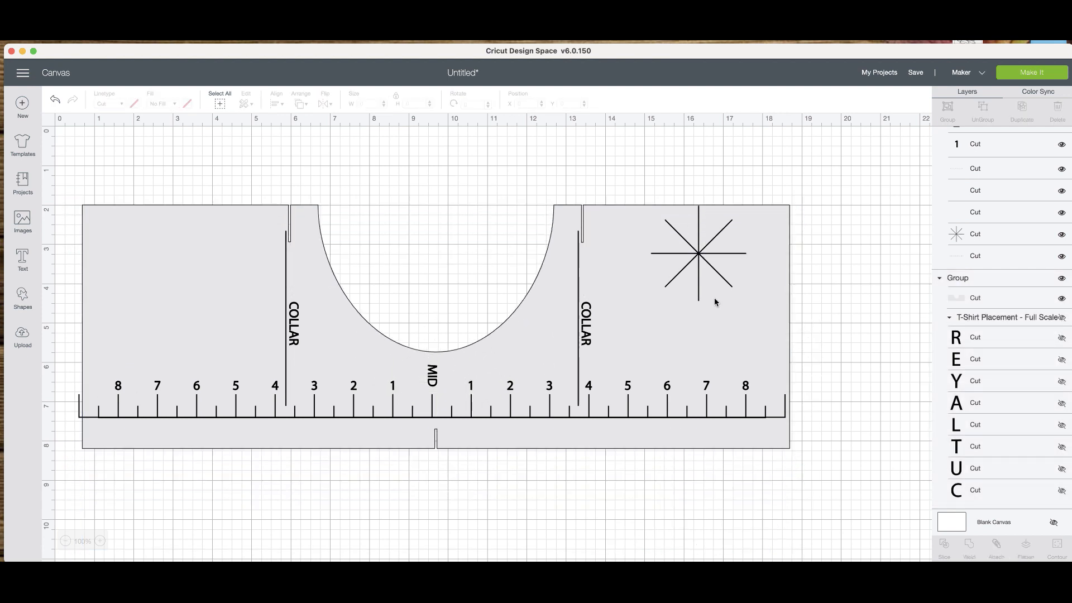
Overlay the ruler markings on the template shape, aligning both at the bottom and centering them horizontally.
{"action": "left_click", "coordinate": [712, 278]}
{"action": "left_click_drag", "start_coordinate": [711, 277], "coordinate": [707, 302]}
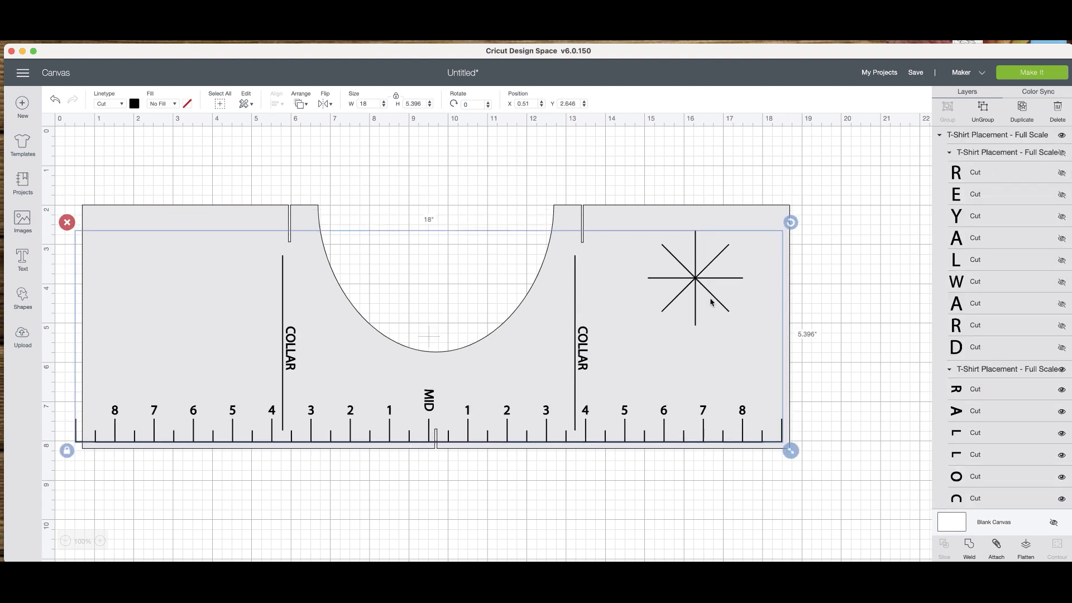
{"action": "left_click_drag", "start_coordinate": [675, 420], "coordinate": [673, 412]}
{"action": "left_click_drag", "start_coordinate": [813, 441], "coordinate": [379, 245]}
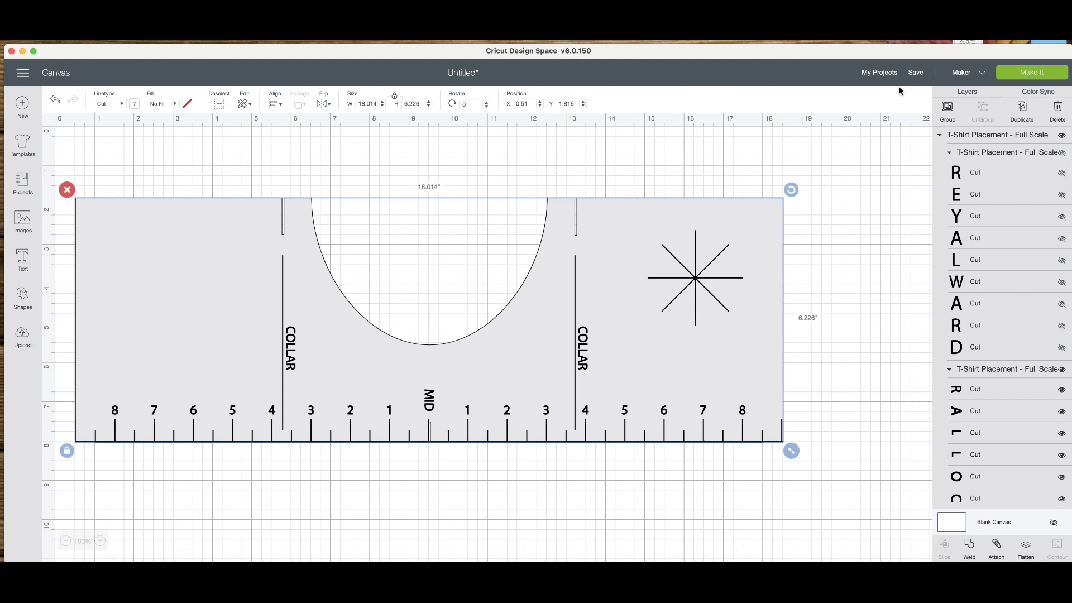
{"action": "left_click", "coordinate": [273, 104]}
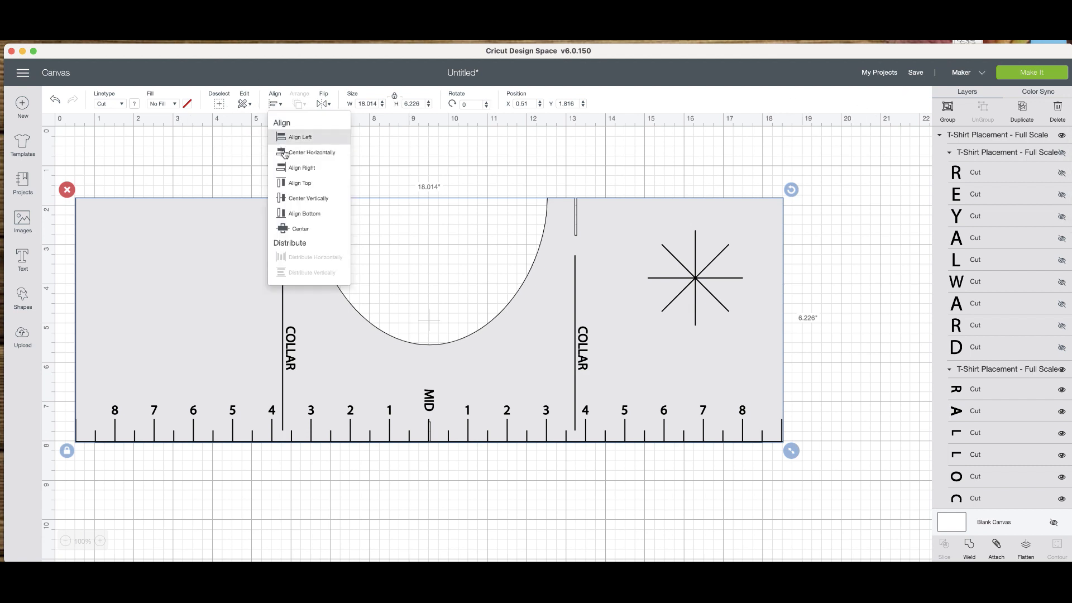
{"action": "left_click", "coordinate": [308, 213]}
{"action": "left_click", "coordinate": [274, 104]}
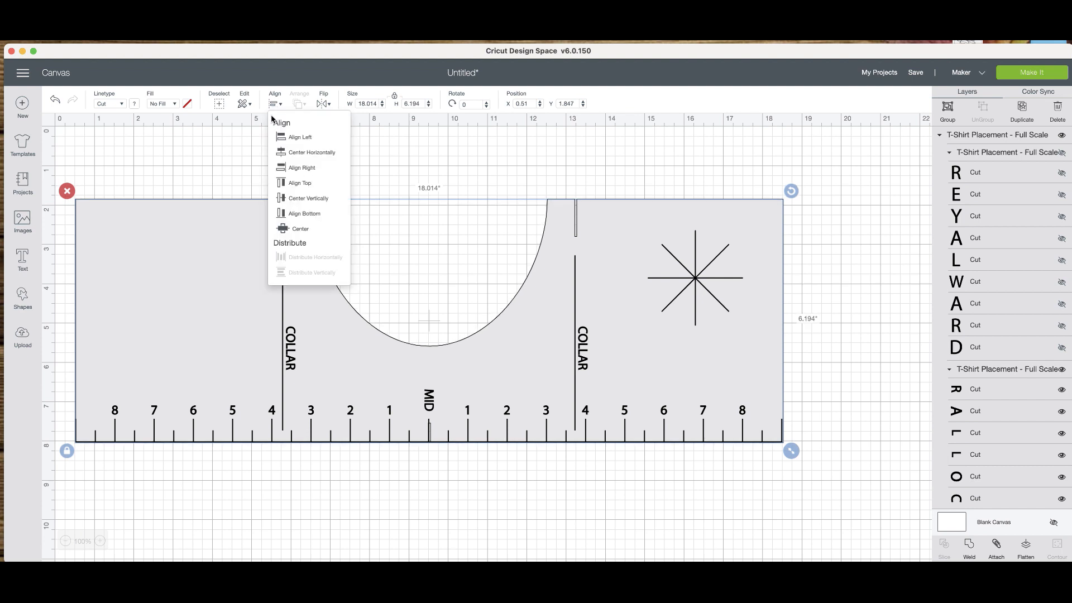
{"action": "left_click", "coordinate": [299, 152]}
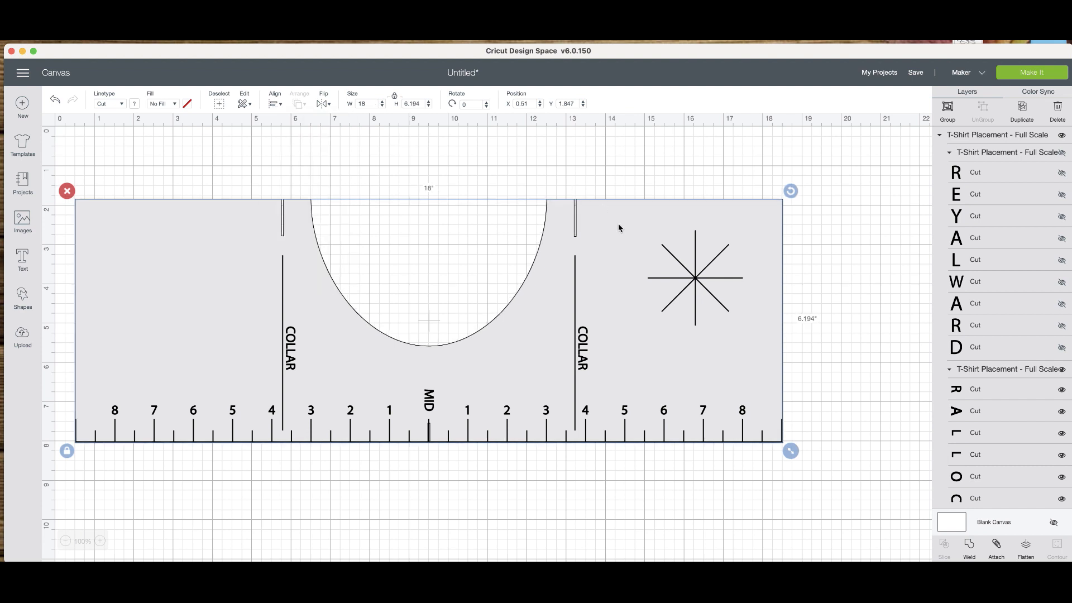
Attach the ruler markings to the template shape.
{"action": "left_click", "coordinate": [991, 547]}
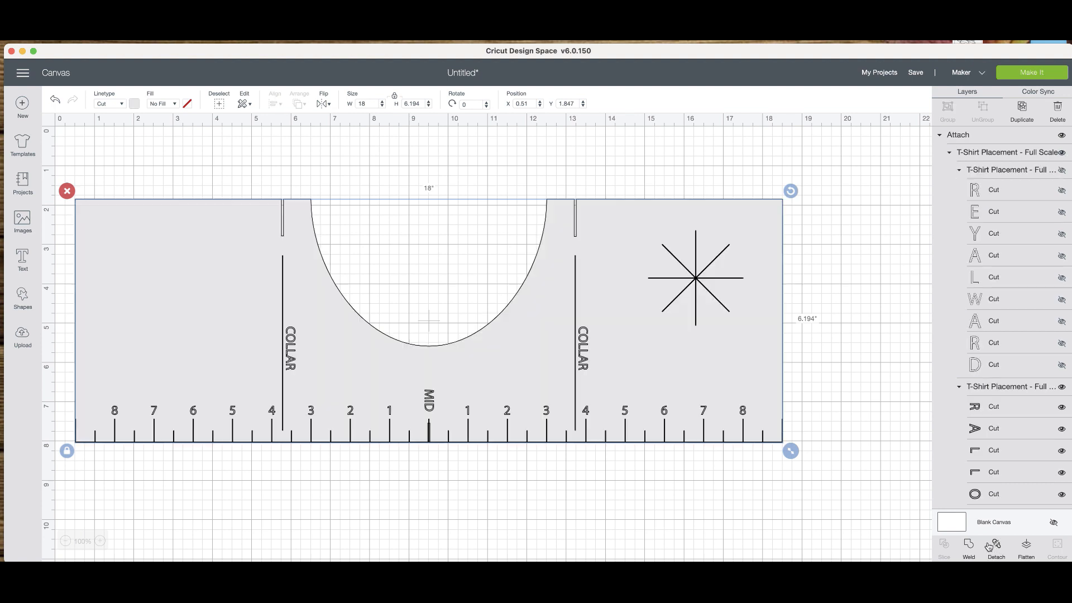
{"action": "left_click_drag", "start_coordinate": [601, 400], "coordinate": [593, 392]}
{"action": "left_click_drag", "start_coordinate": [274, 288], "coordinate": [303, 317]}
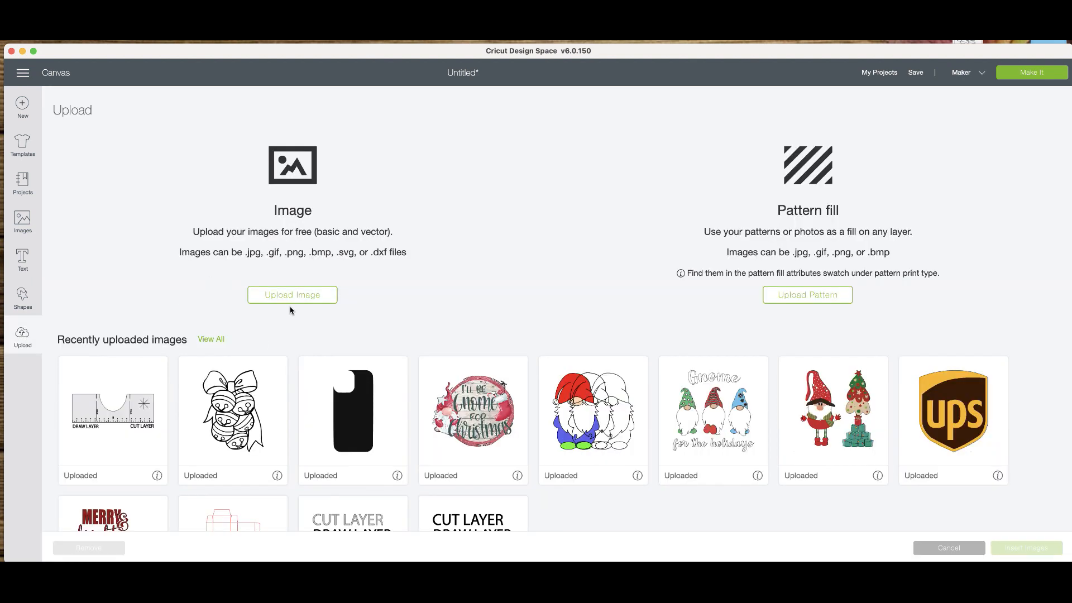
Start another image upload and add T-Shirt Placement - Half.svg from the T-Shirt Placement half folder.
{"action": "left_click", "coordinate": [282, 299]}
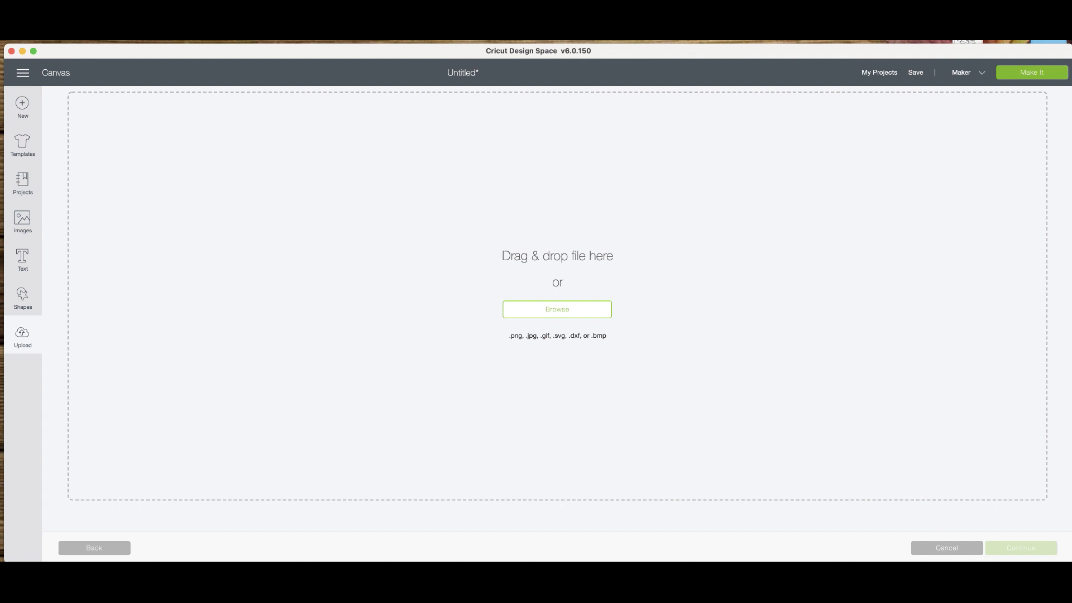
{"action": "left_click", "coordinate": [631, 578]}
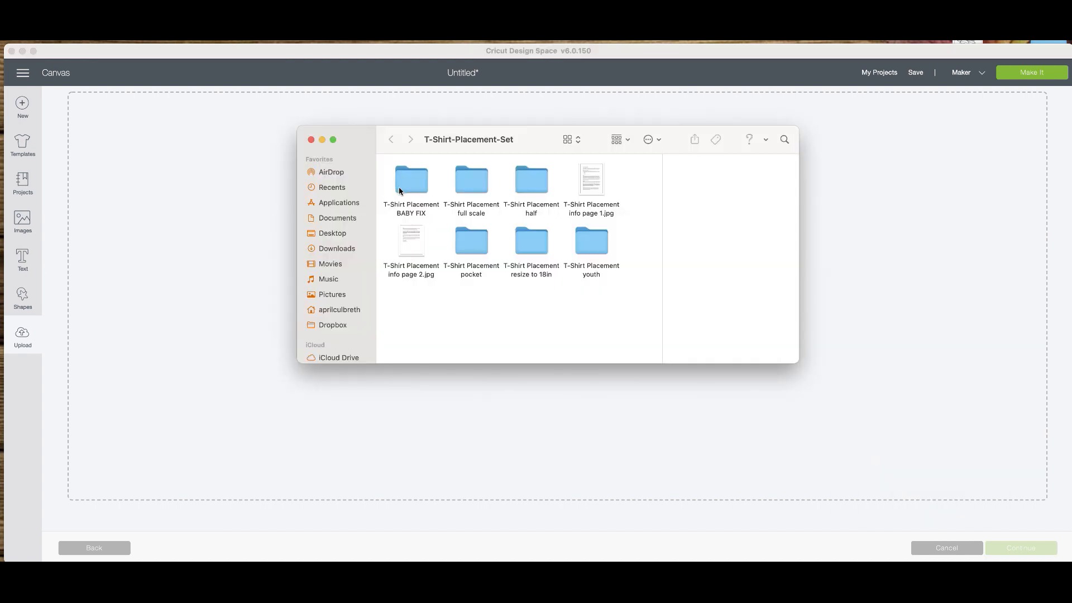
{"action": "double_click", "coordinate": [531, 182]}
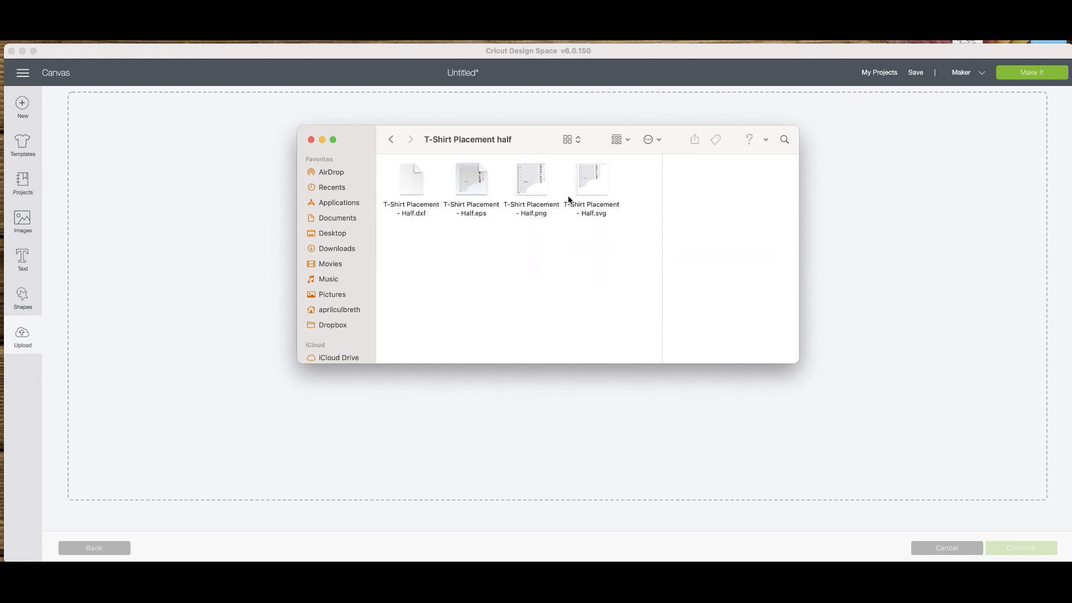
{"action": "left_click", "coordinate": [596, 217]}
{"action": "left_click", "coordinate": [591, 183]}
{"action": "left_click_drag", "start_coordinate": [592, 182], "coordinate": [640, 426]}
{"action": "left_click", "coordinate": [311, 140]}
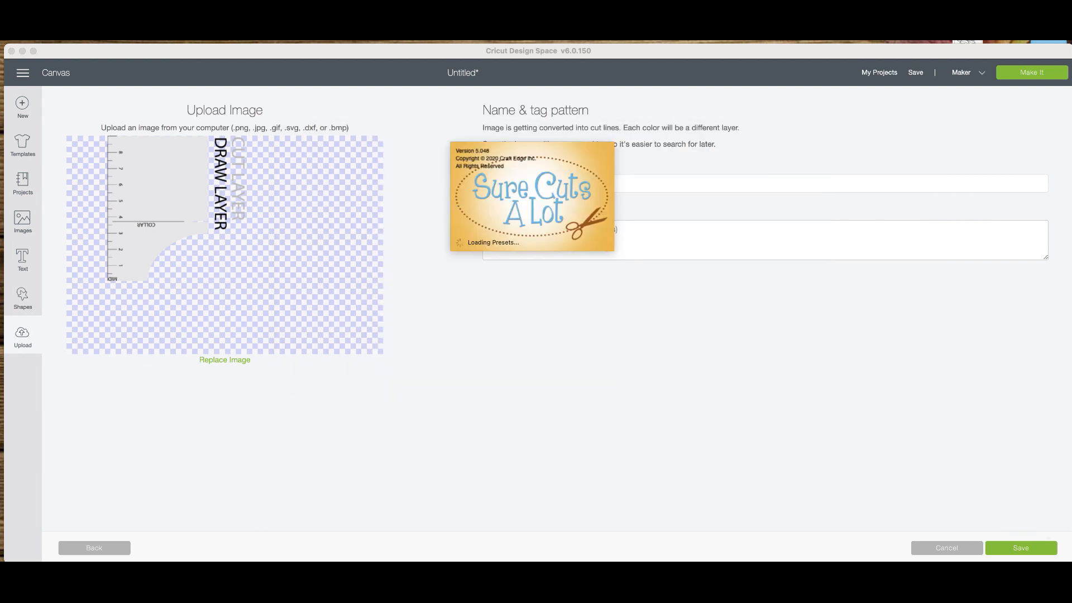
Quit the unintentionally launched Sure Cuts A Lot, and save the half guide upload with the tag "DB HAlf guide".
{"action": "right_click", "coordinate": [962, 597]}
{"action": "left_click", "coordinate": [929, 581]}
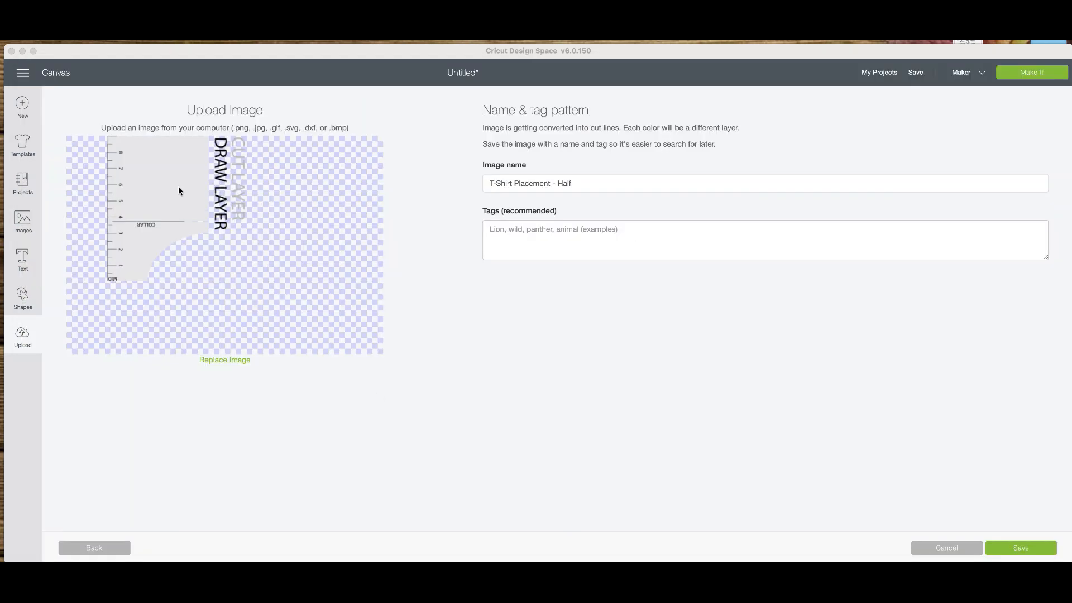
{"action": "left_click", "coordinate": [575, 236]}
{"action": "type", "text": "DB HAlf guide"}
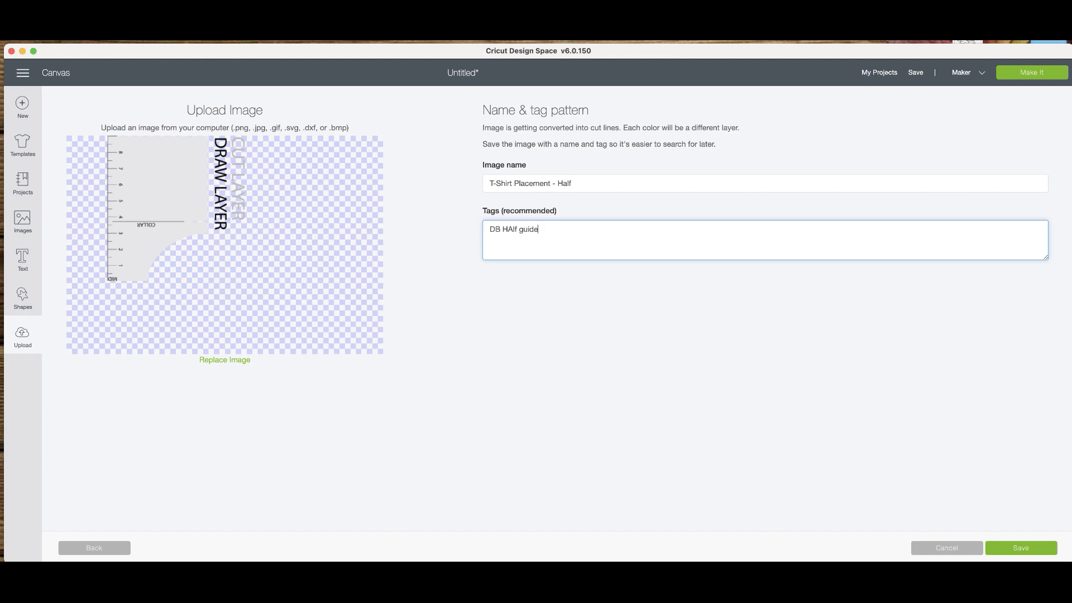
{"action": "left_click", "coordinate": [1032, 546]}
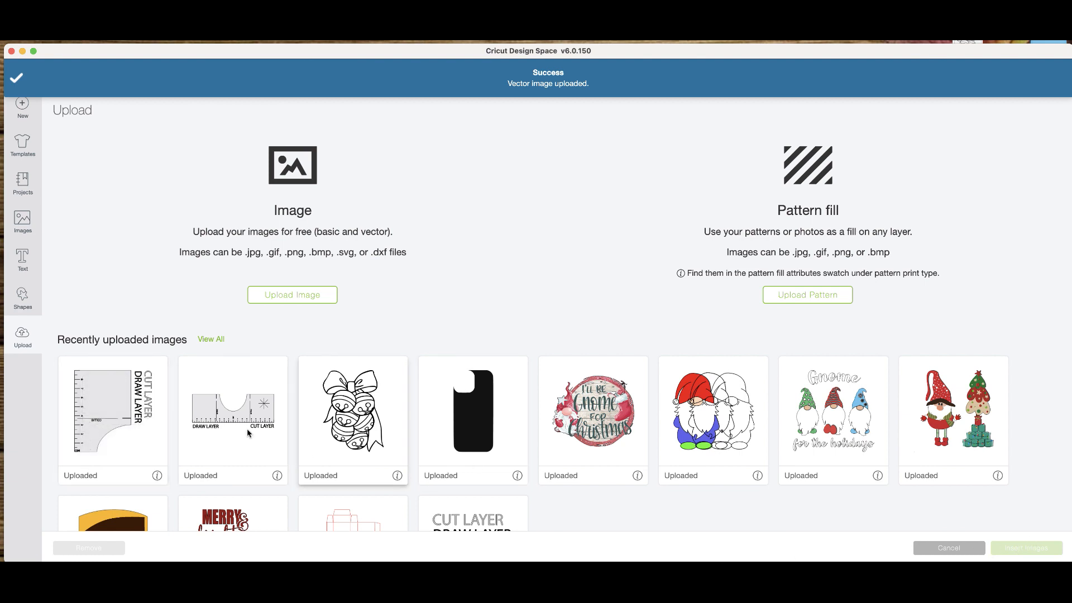
Insert the uploaded half guide onto the canvas and place it below the full-size guide.
{"action": "left_click", "coordinate": [134, 420]}
{"action": "left_click", "coordinate": [1032, 553]}
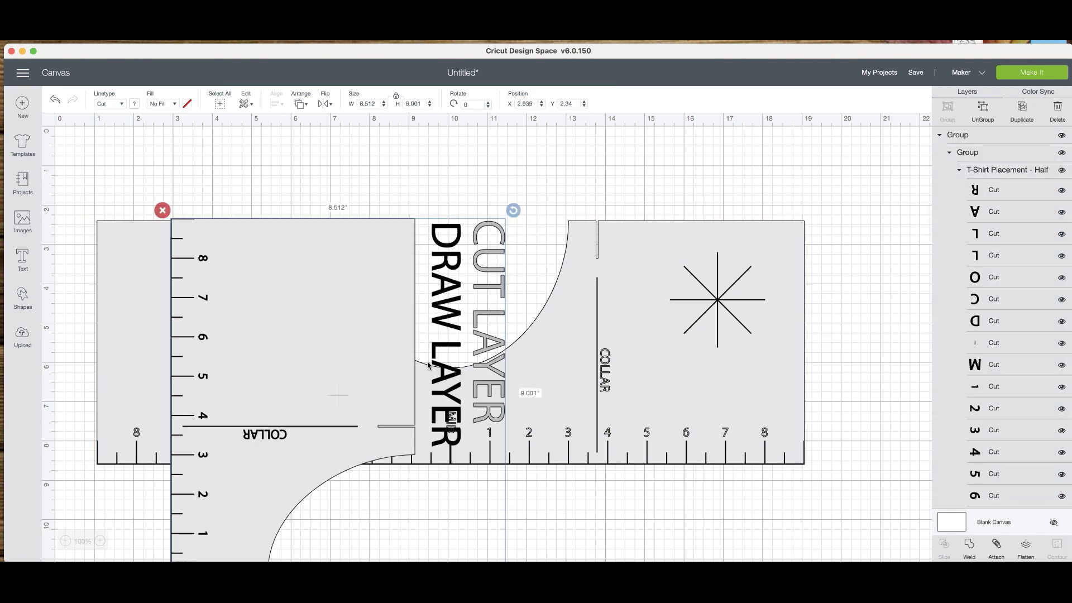
{"action": "scroll", "coordinate": [606, 273], "scroll_direction": "down", "scroll_amount": 5}
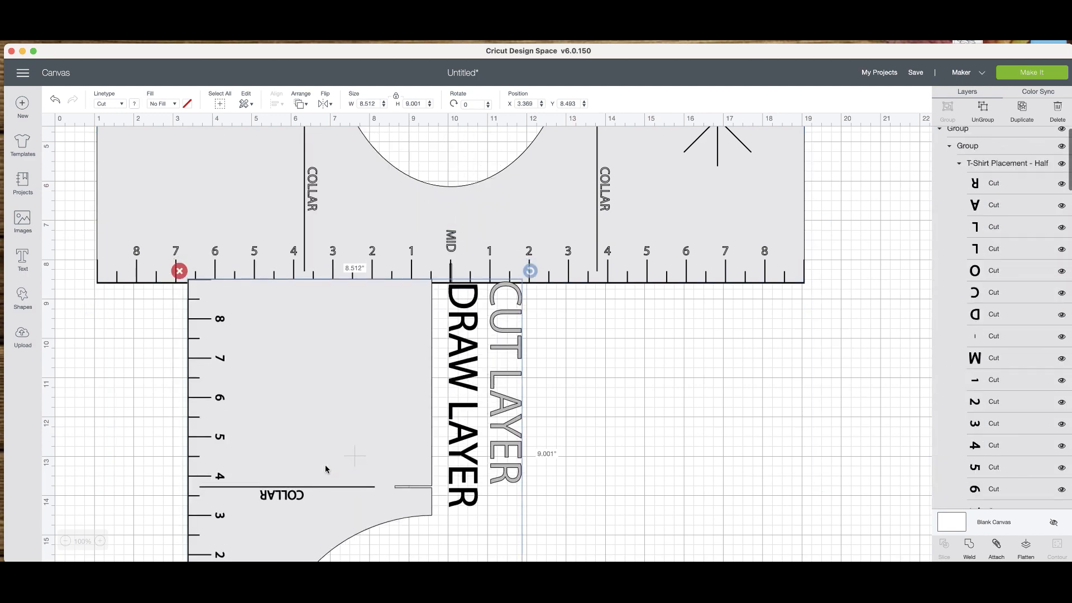
{"action": "scroll", "coordinate": [325, 465], "scroll_direction": "down", "scroll_amount": 4}
{"action": "scroll", "coordinate": [314, 333], "scroll_direction": "up", "scroll_amount": 2}
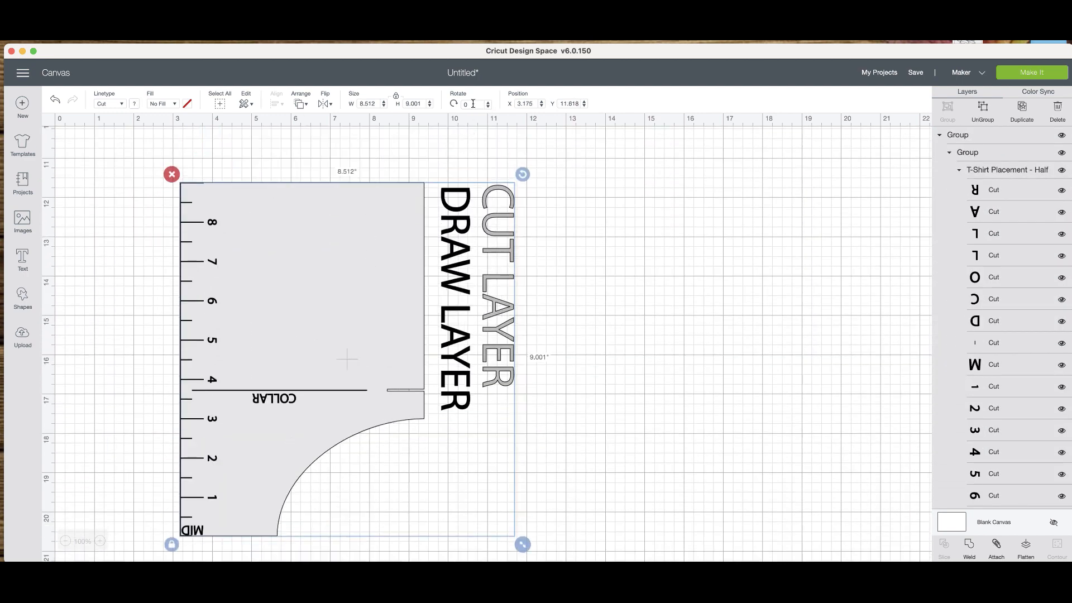
Rotate the half guide to 270 degrees and ungroup it into its separate layer groups.
{"action": "left_click_drag", "start_coordinate": [523, 175], "coordinate": [397, 155]}
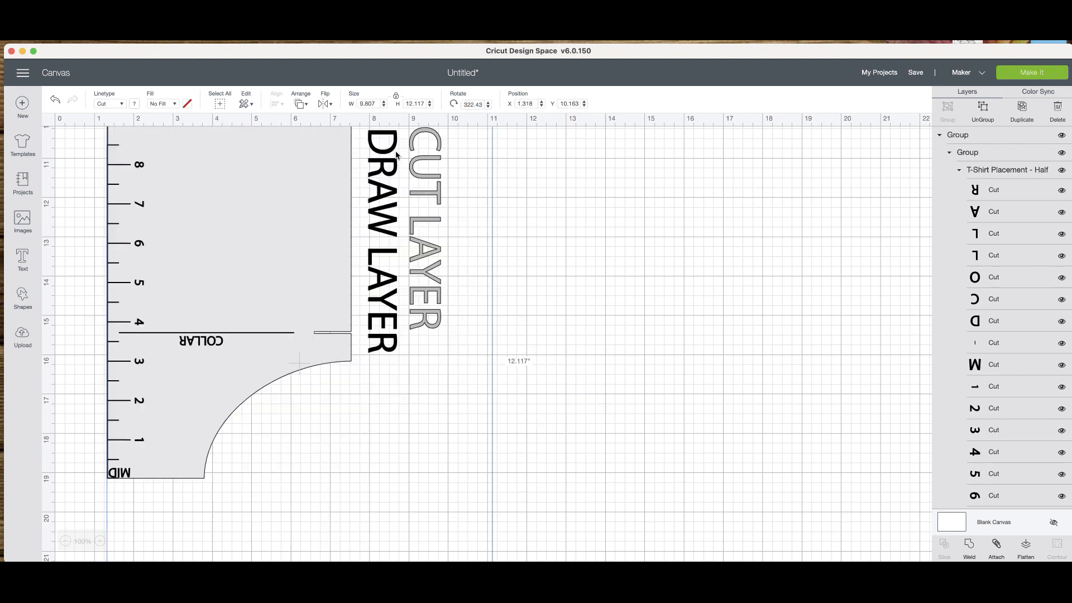
{"action": "left_click", "coordinate": [461, 108]}
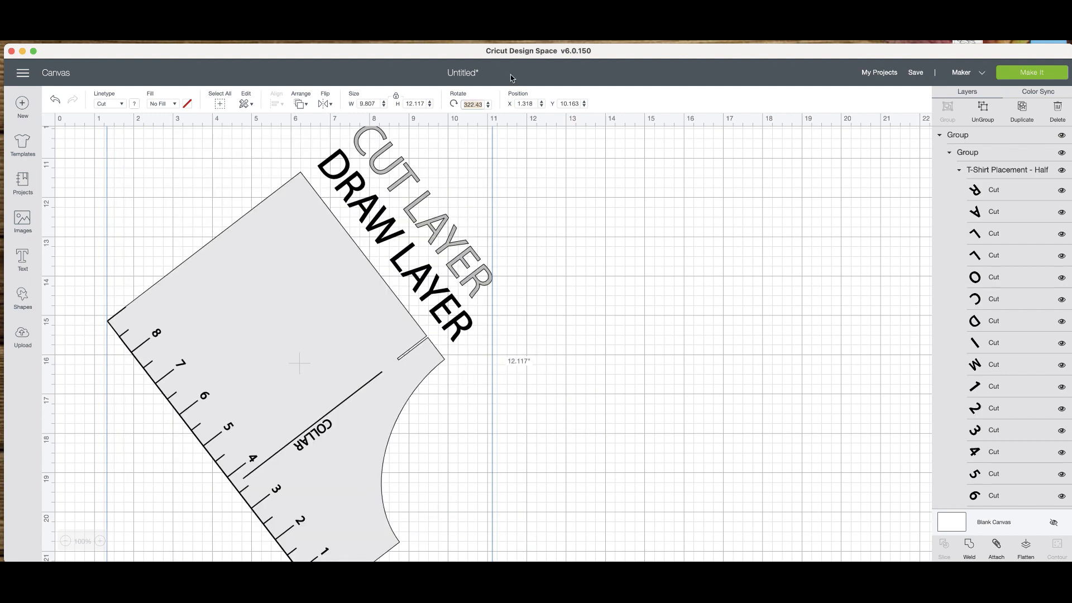
{"action": "type", "text": "270"}
{"action": "key", "text": "Return"}
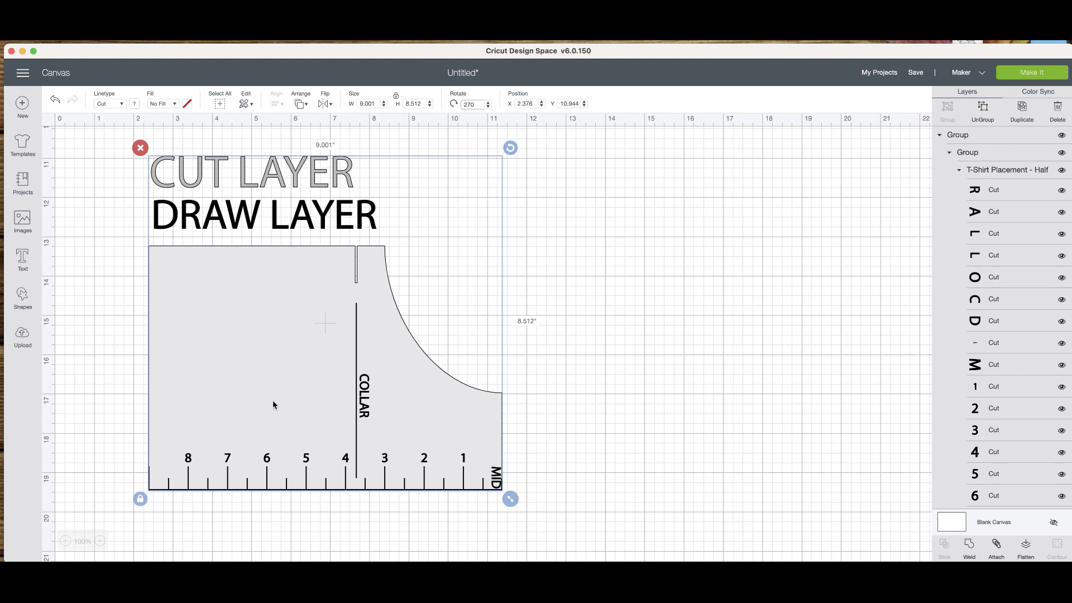
{"action": "left_click", "coordinate": [980, 109]}
{"action": "key", "text": "super+a"}
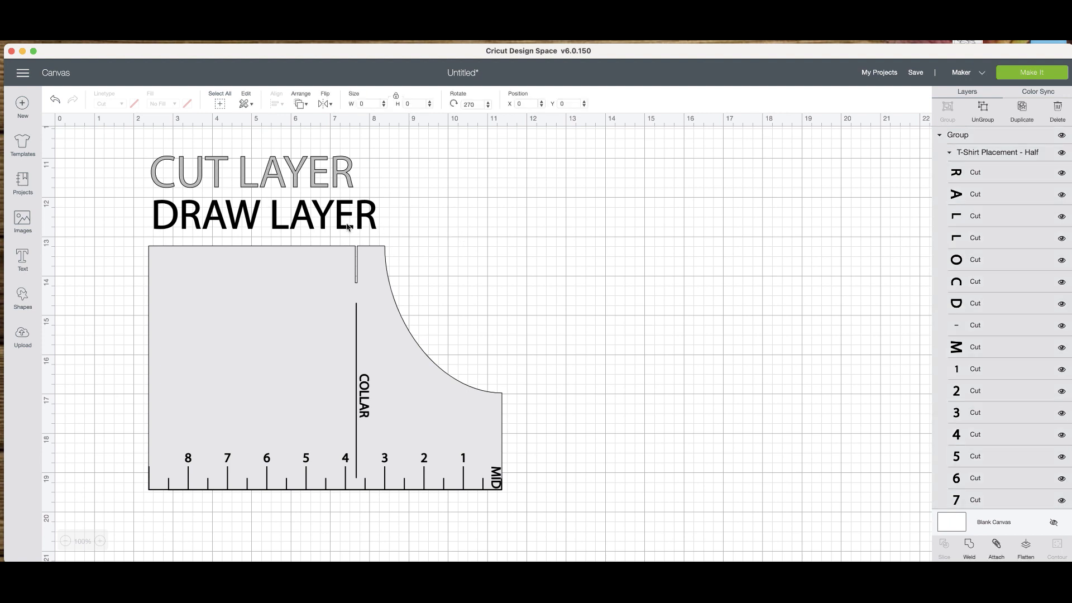
{"action": "left_click", "coordinate": [1062, 153]}
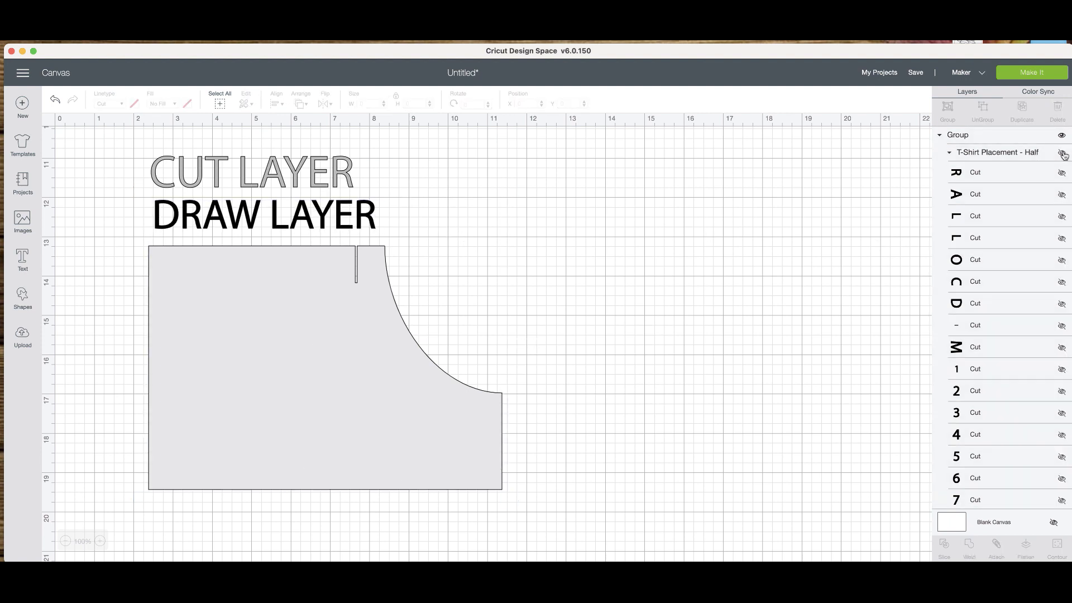
{"action": "left_click", "coordinate": [1063, 154]}
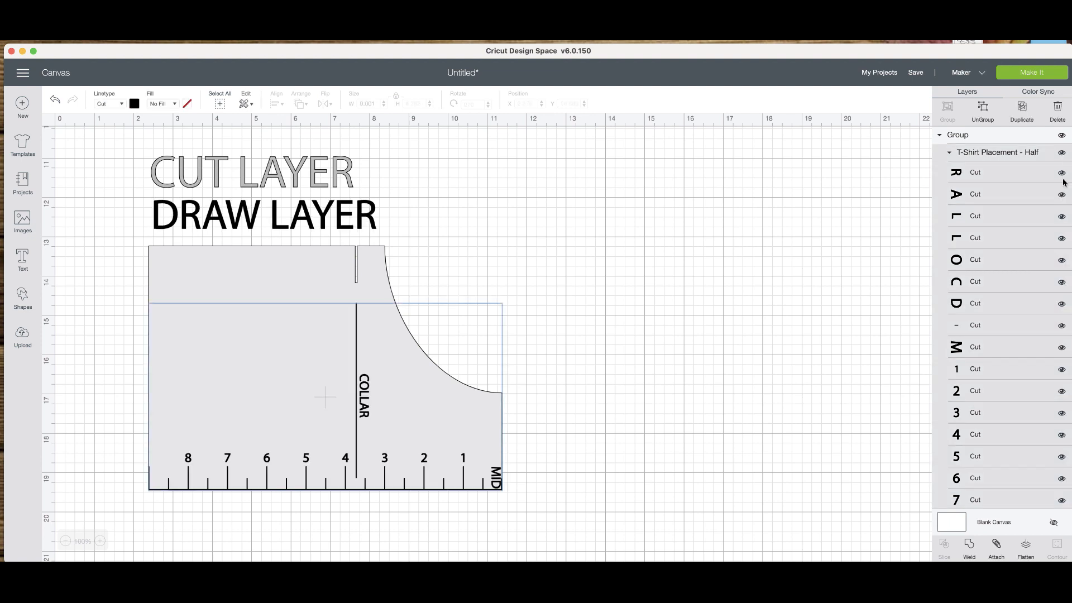
{"action": "left_click", "coordinate": [1062, 173]}
{"action": "left_click", "coordinate": [1061, 194]}
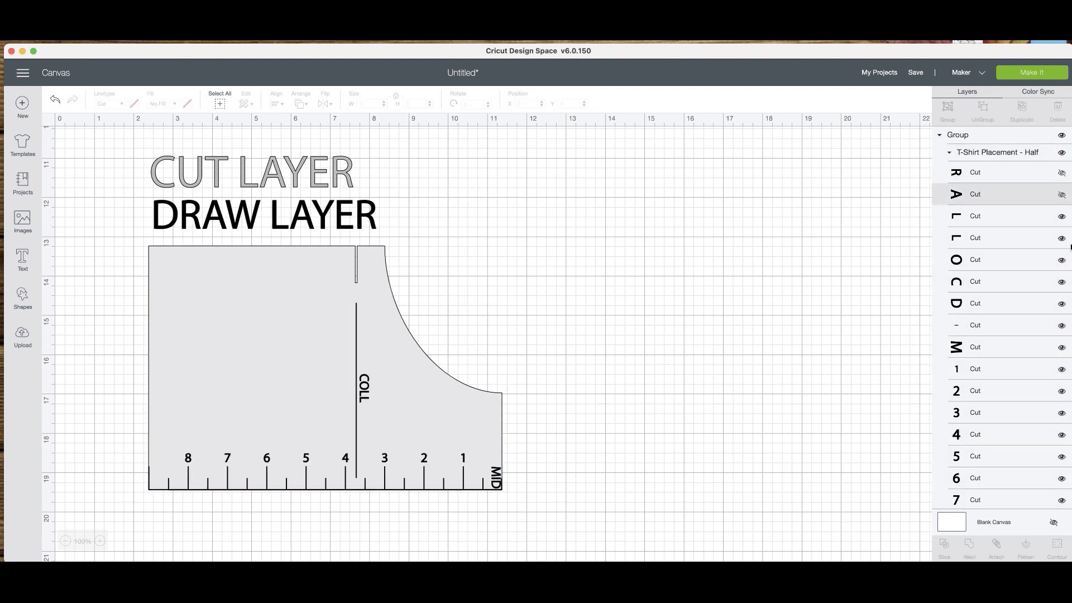
{"action": "left_click", "coordinate": [1062, 216]}
{"action": "left_click", "coordinate": [1061, 238]}
{"action": "left_click", "coordinate": [1061, 194]}
{"action": "left_click", "coordinate": [1061, 173]}
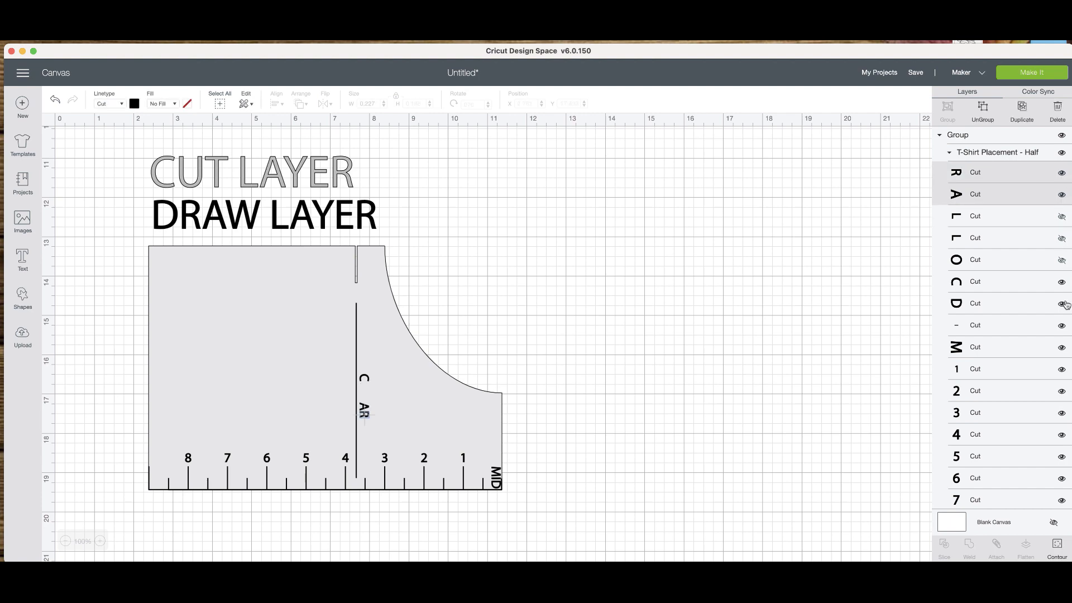
{"action": "left_click", "coordinate": [1062, 260]}
{"action": "left_click", "coordinate": [1061, 238]}
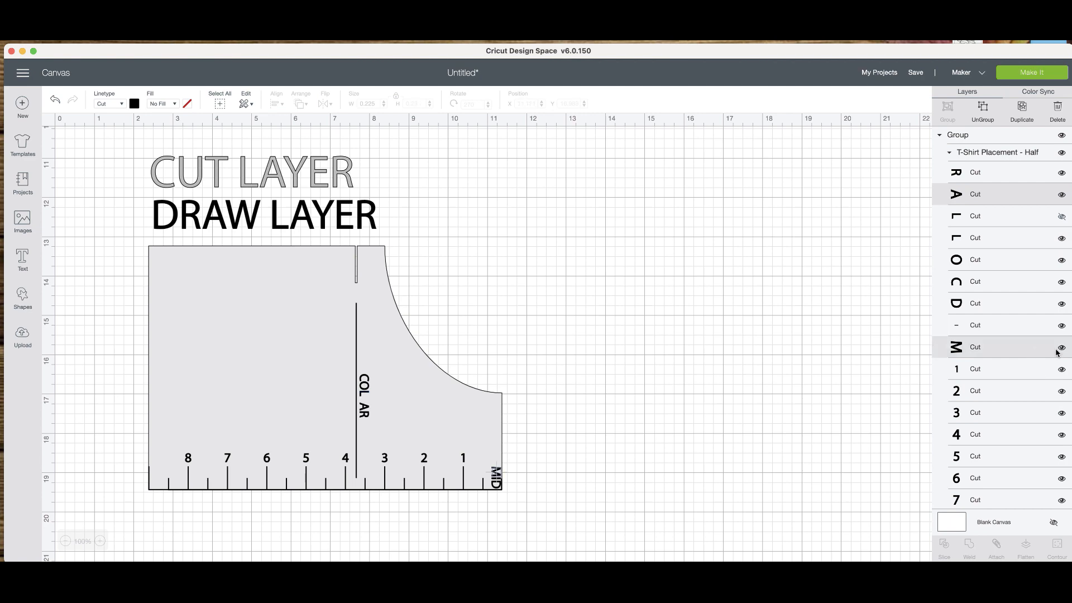
{"action": "scroll", "coordinate": [1054, 353], "scroll_direction": "down", "scroll_amount": 5}
{"action": "scroll", "coordinate": [1053, 335], "scroll_direction": "up", "scroll_amount": 5}
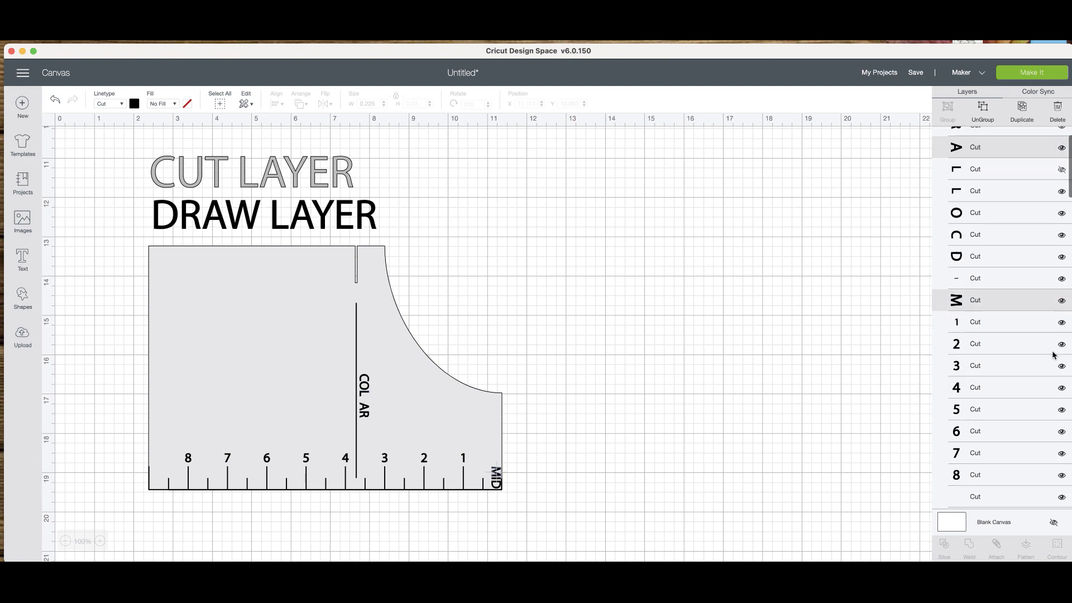
{"action": "left_click", "coordinate": [1062, 217]}
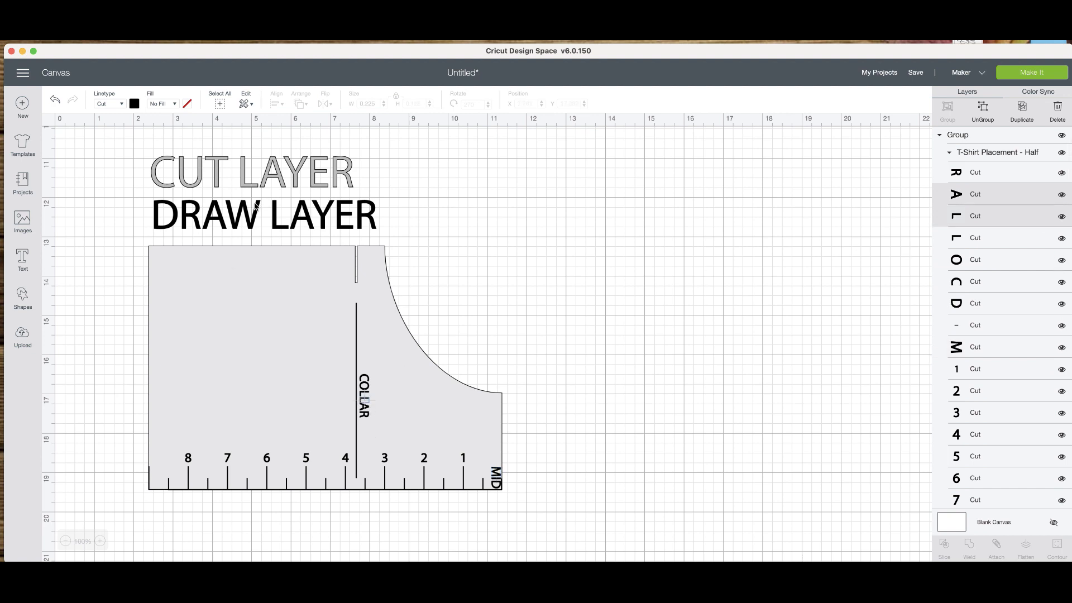
Hide the group holding the DRAW LAYER label letters of the half guide.
{"action": "scroll", "coordinate": [970, 434], "scroll_direction": "down", "scroll_amount": 5}
{"action": "scroll", "coordinate": [970, 435], "scroll_direction": "down", "scroll_amount": 2}
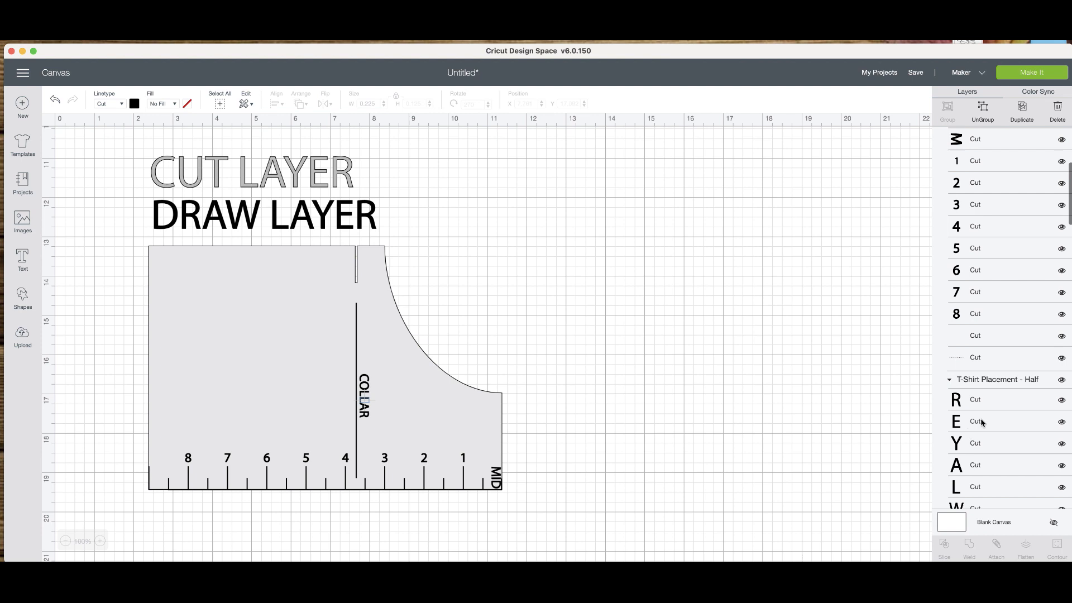
{"action": "left_click", "coordinate": [1062, 384]}
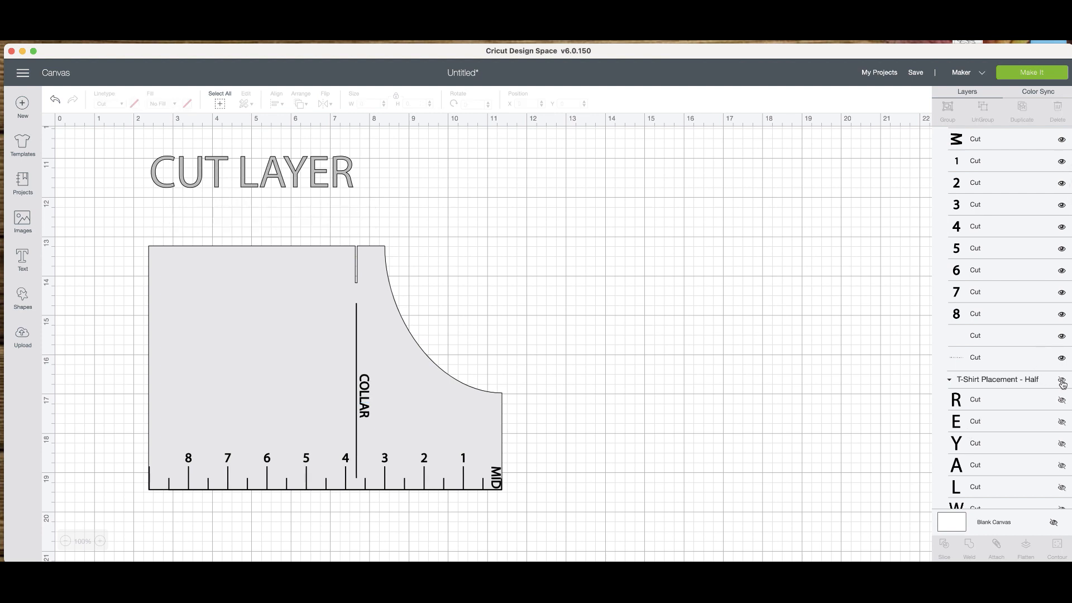
Hide every letter of the half guide's CUT LAYER label, keeping the template shape in the same group visible.
{"action": "scroll", "coordinate": [994, 396], "scroll_direction": "down", "scroll_amount": 3}
{"action": "scroll", "coordinate": [994, 397], "scroll_direction": "down", "scroll_amount": 12}
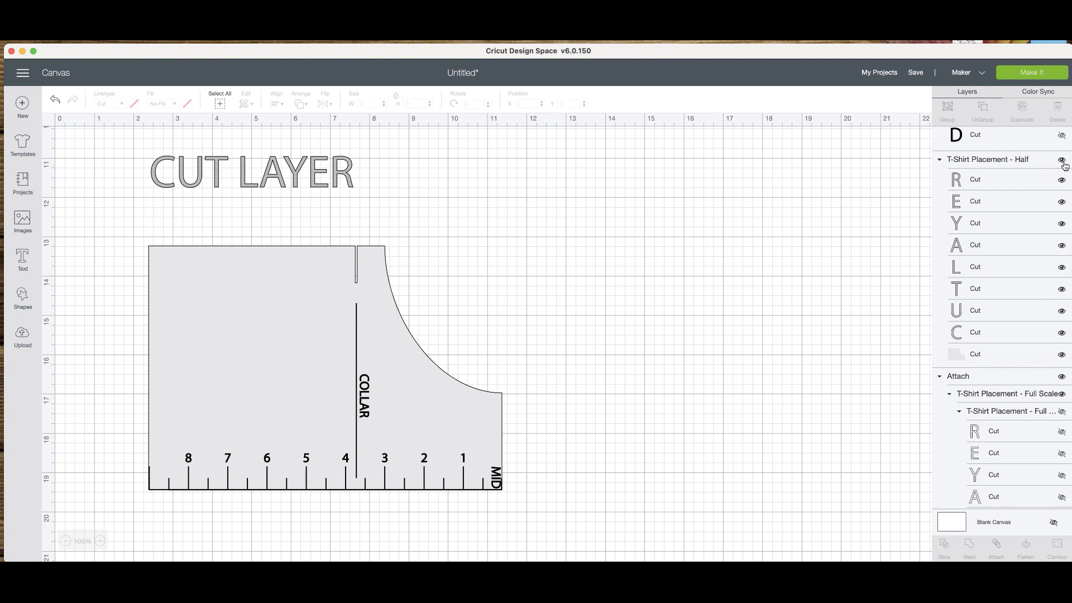
{"action": "left_click", "coordinate": [1062, 161]}
{"action": "left_click", "coordinate": [1062, 162]}
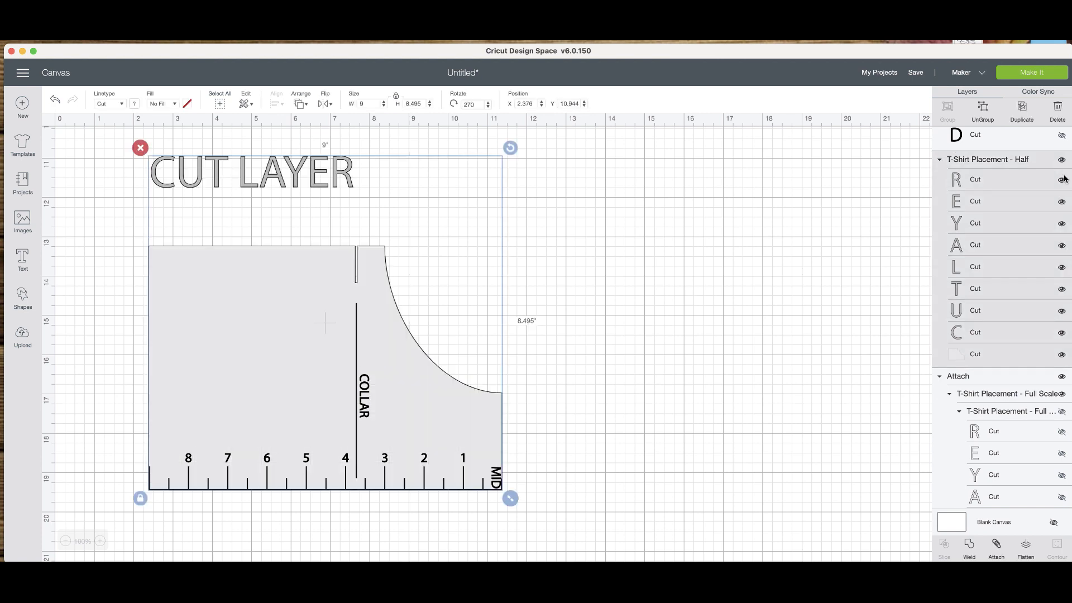
{"action": "left_click", "coordinate": [1061, 334]}
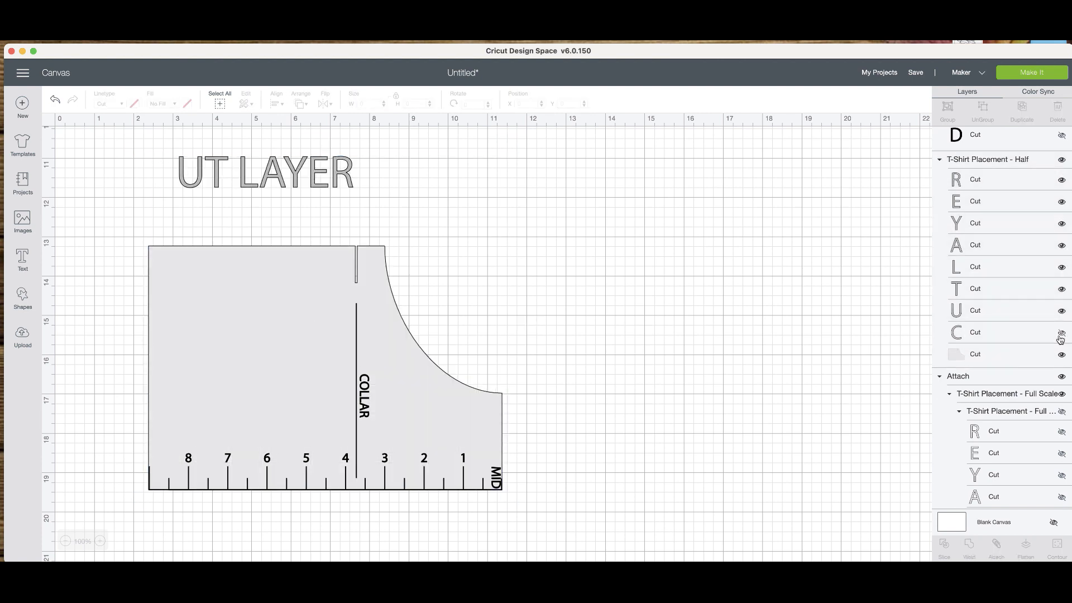
{"action": "left_click", "coordinate": [1061, 311]}
{"action": "left_click", "coordinate": [1061, 289]}
{"action": "left_click", "coordinate": [1061, 267]}
{"action": "left_click", "coordinate": [1060, 245]}
{"action": "left_click", "coordinate": [1061, 223]}
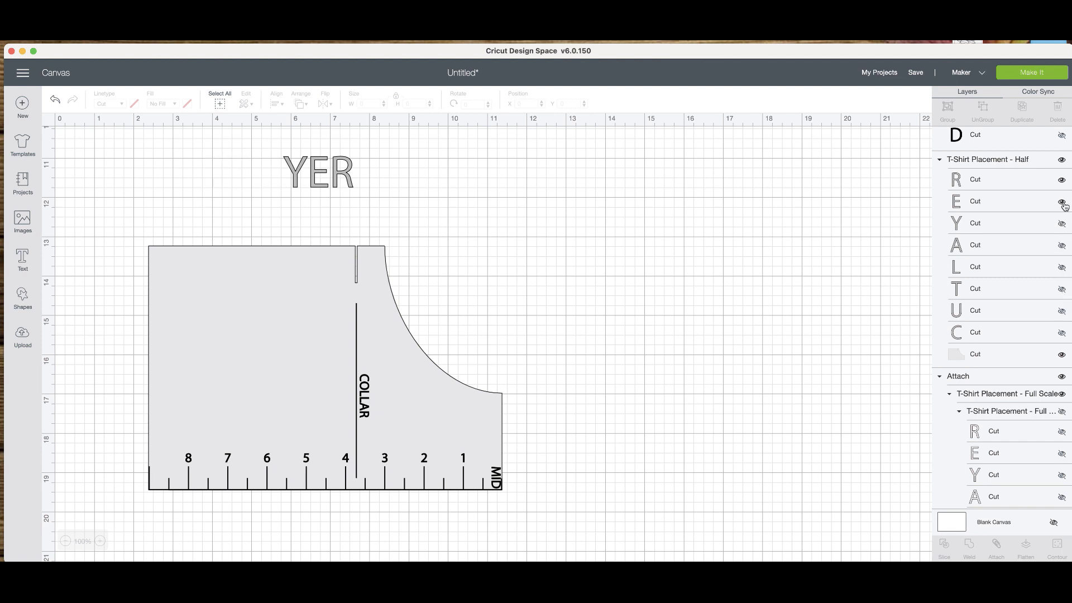
{"action": "left_click", "coordinate": [1061, 202]}
{"action": "left_click", "coordinate": [1061, 180]}
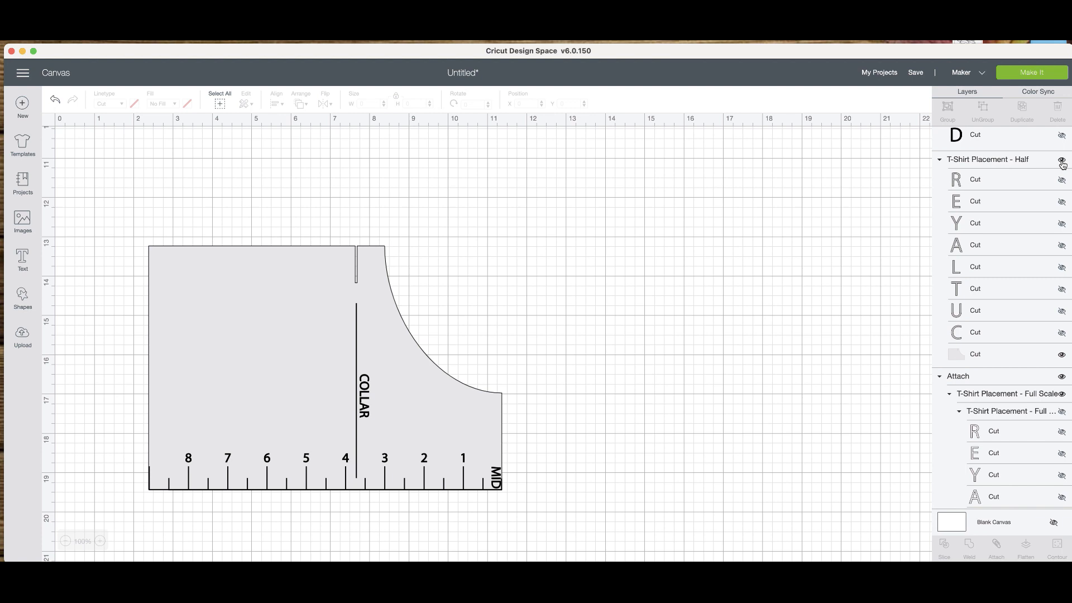
{"action": "left_click", "coordinate": [1061, 160]}
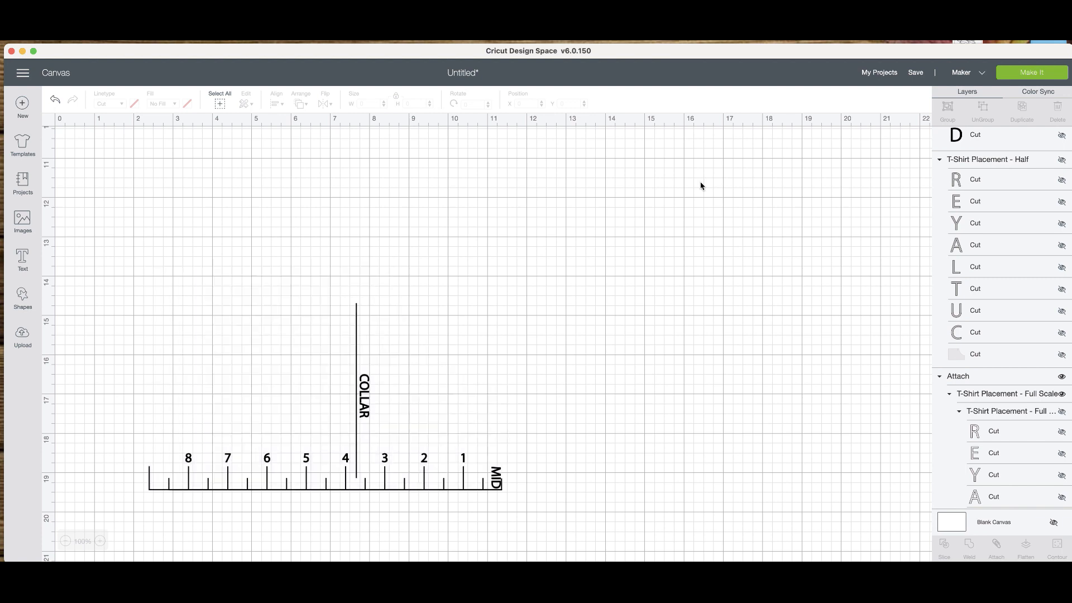
{"action": "left_click", "coordinate": [1061, 354]}
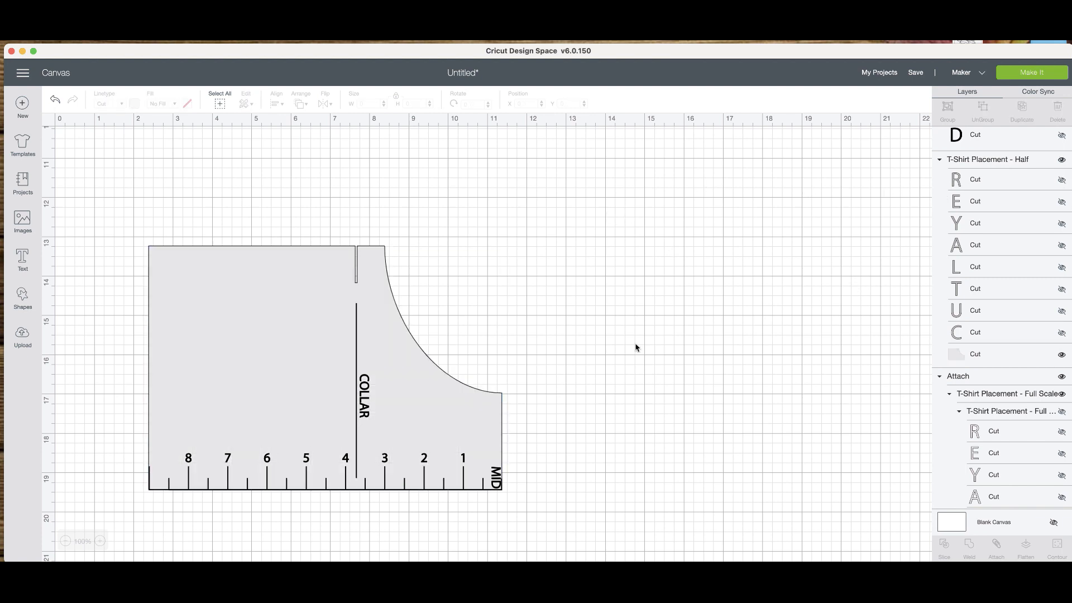
Try attaching the half guide's ruler markings to its template shape.
{"action": "left_click_drag", "start_coordinate": [578, 494], "coordinate": [114, 234]}
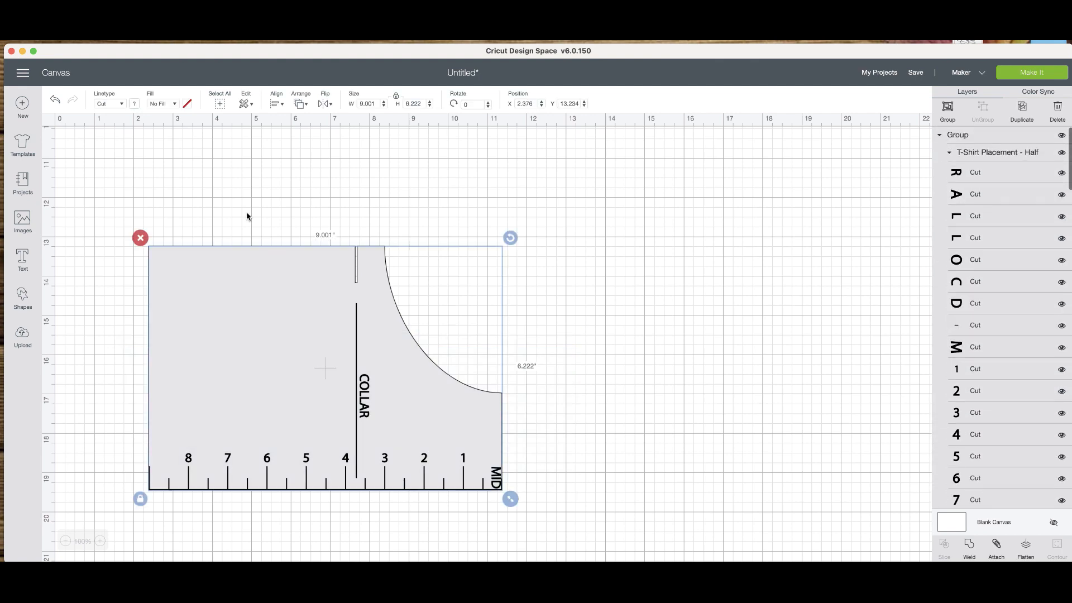
{"action": "left_click", "coordinate": [997, 547]}
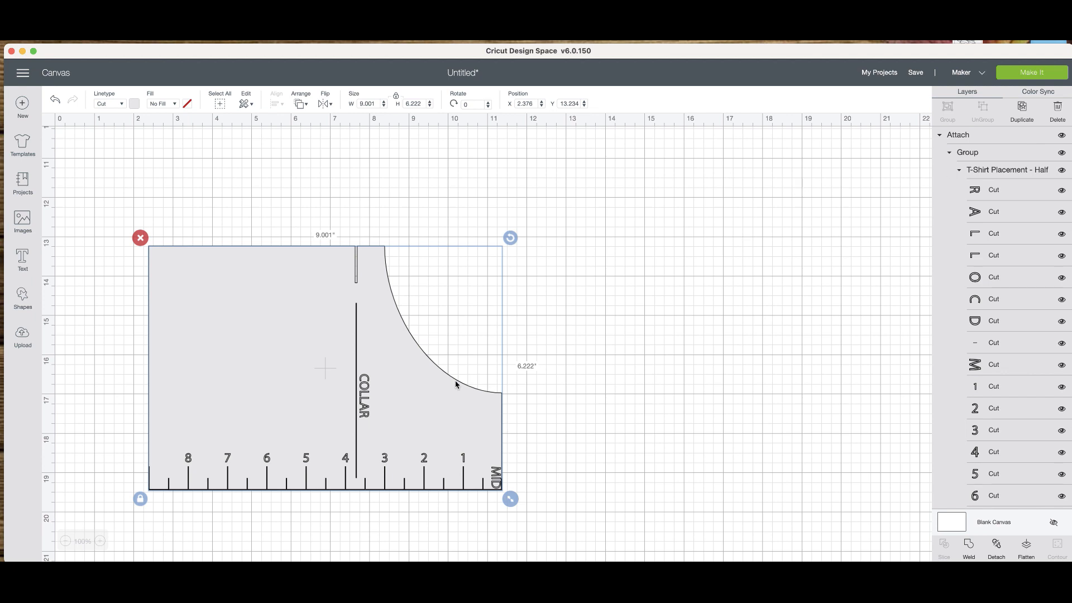
{"action": "left_click_drag", "start_coordinate": [413, 410], "coordinate": [415, 410]}
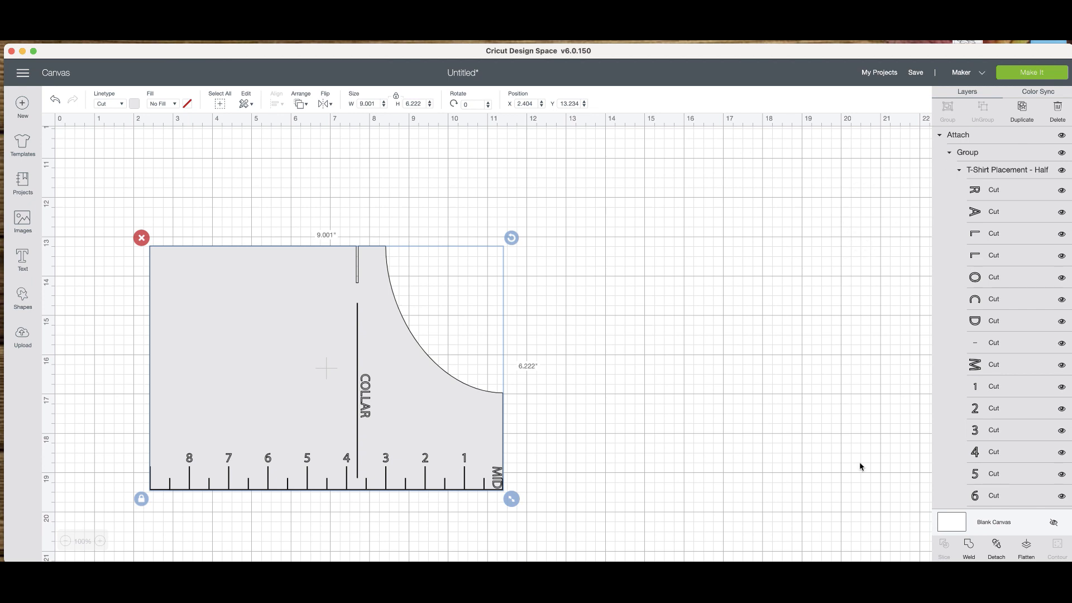
{"action": "left_click", "coordinate": [996, 547]}
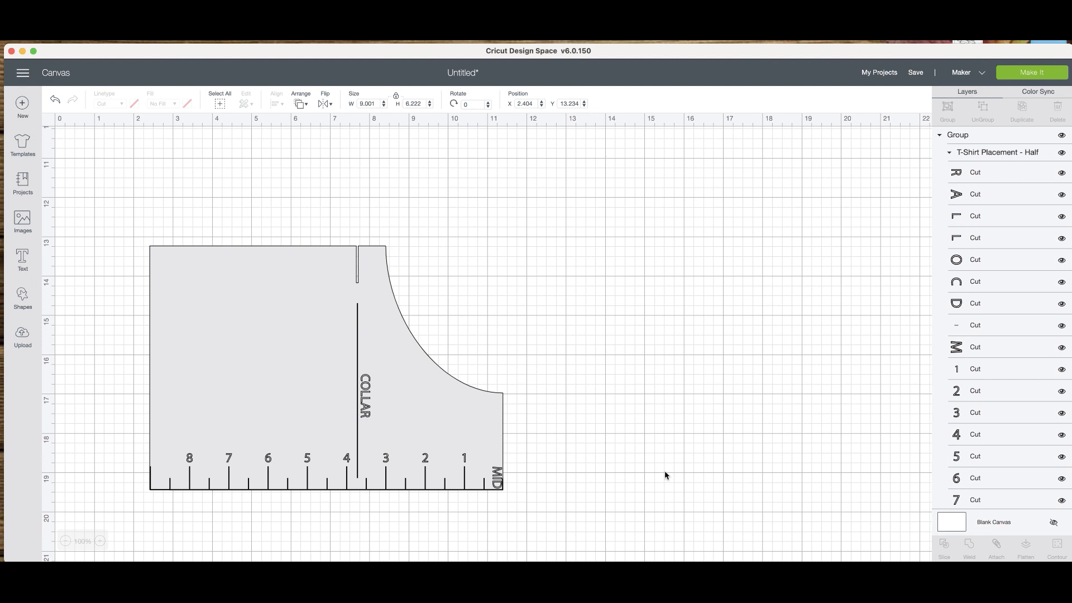
{"action": "left_click", "coordinate": [57, 101]}
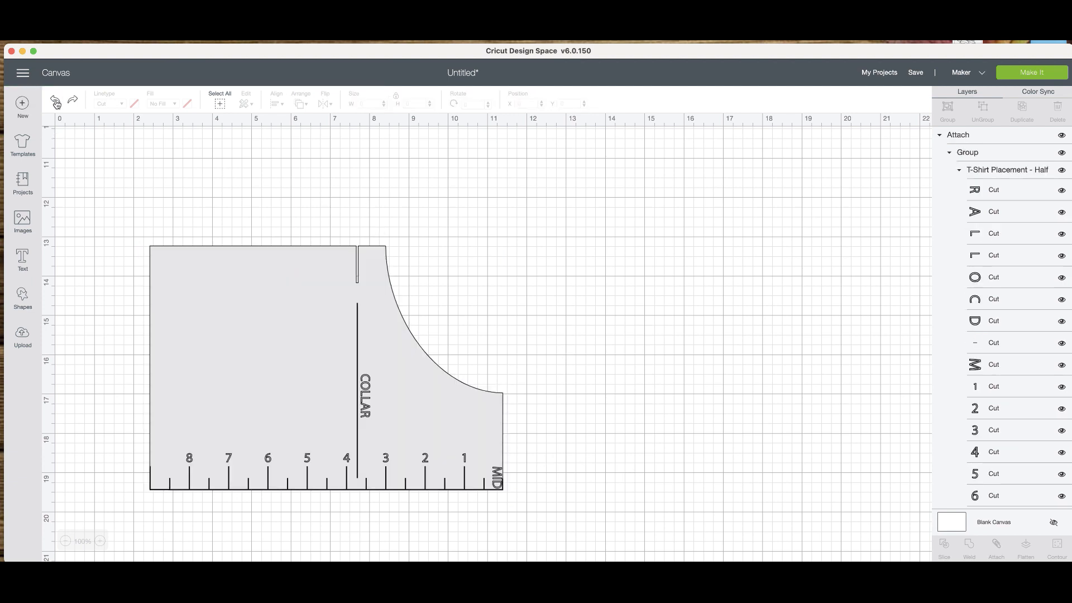
{"action": "left_click", "coordinate": [57, 102]}
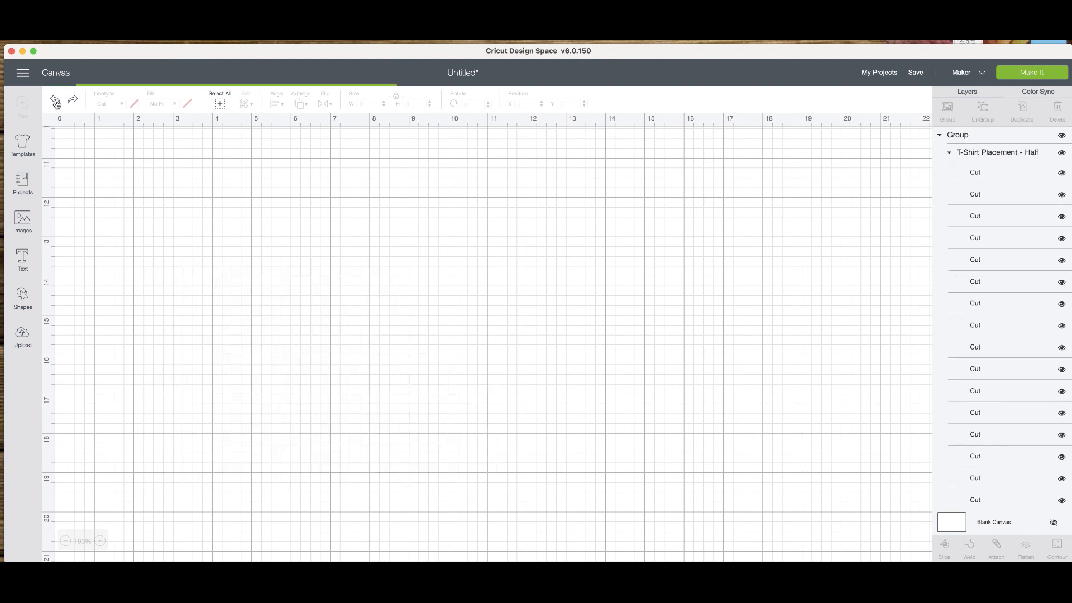
Flatten the half guide's ruler markings and template shape into one printable piece and duplicate it.
{"action": "left_click_drag", "start_coordinate": [554, 506], "coordinate": [123, 193]}
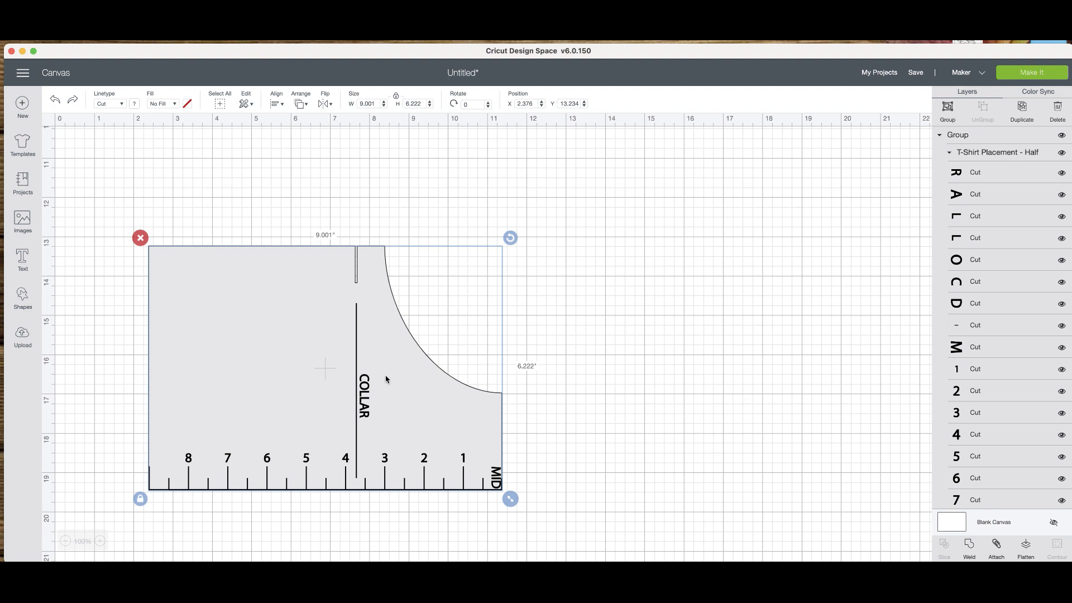
{"action": "left_click", "coordinate": [1025, 545]}
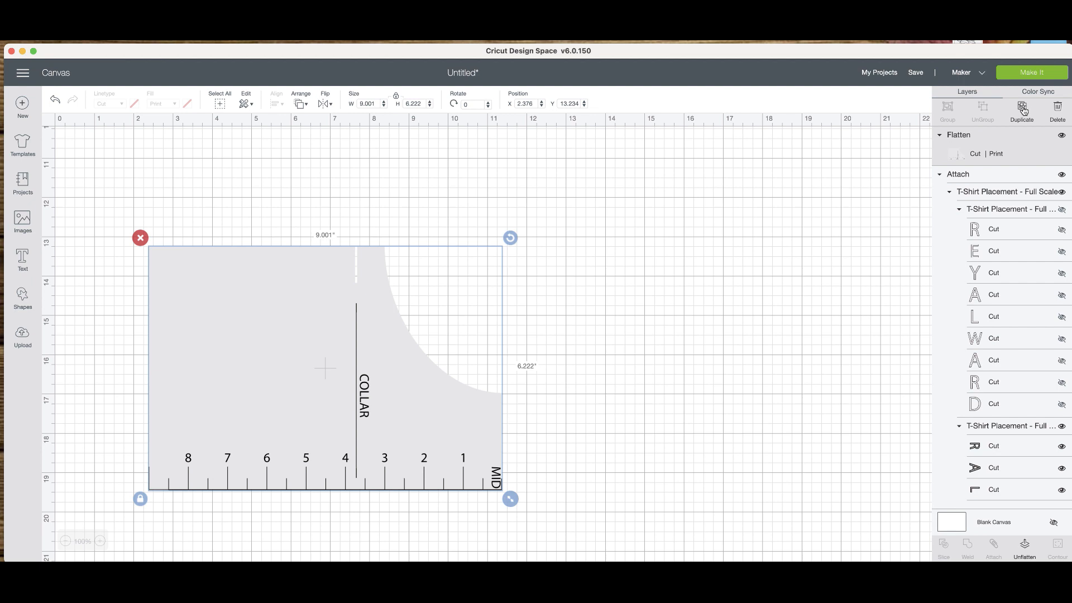
{"action": "left_click", "coordinate": [870, 148]}
{"action": "key", "text": "super+v"}
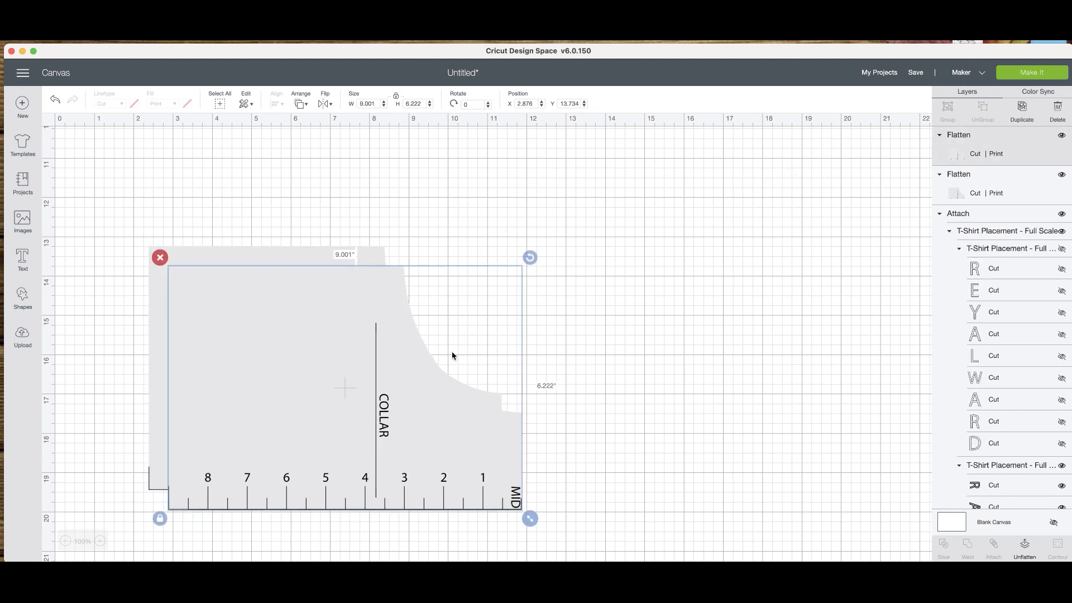
Move the duplicated half guide clear of the original, side by side with it, and unflatten the duplicate.
{"action": "left_click_drag", "start_coordinate": [315, 411], "coordinate": [601, 387]}
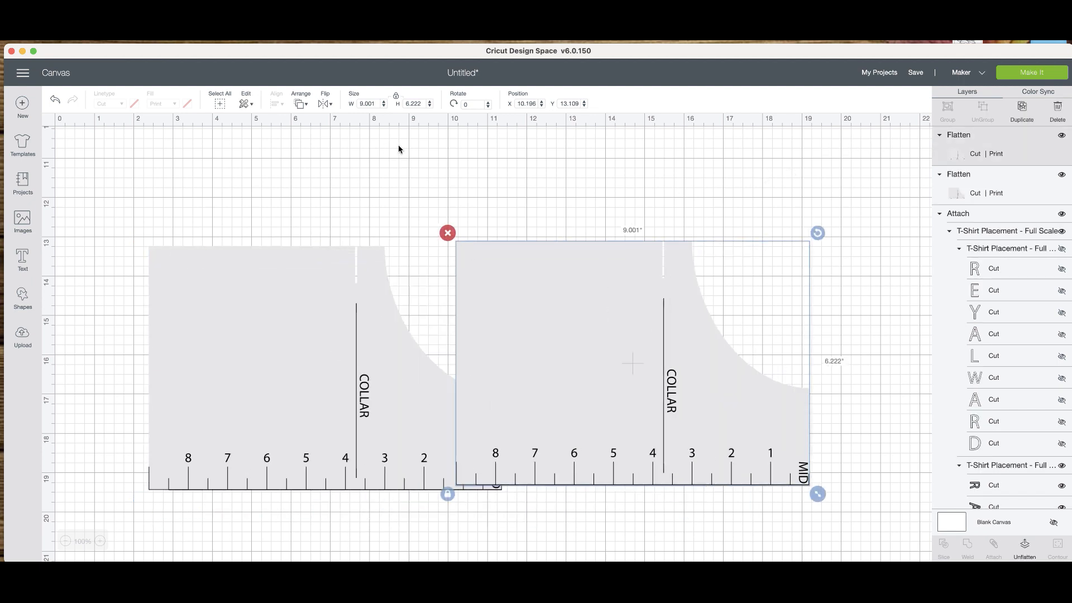
{"action": "left_click_drag", "start_coordinate": [629, 314], "coordinate": [702, 279]}
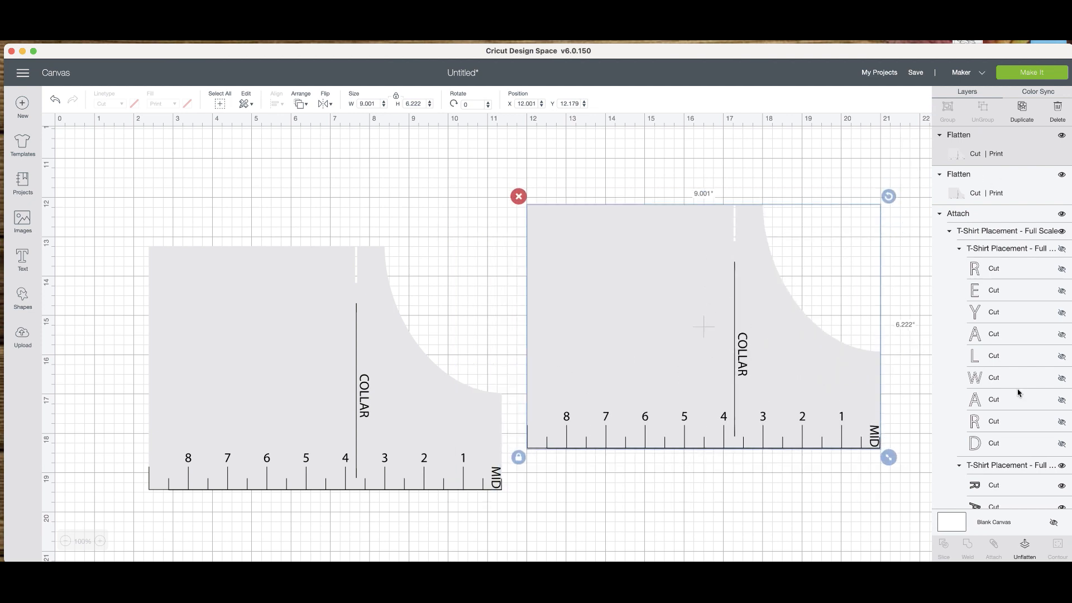
{"action": "left_click", "coordinate": [1017, 543]}
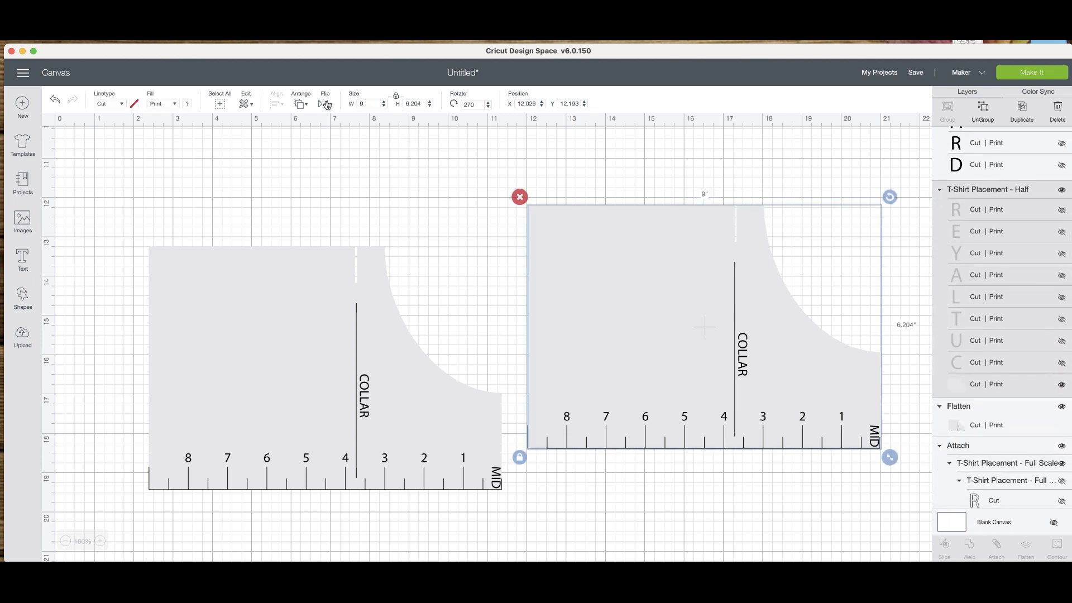
Flip the duplicate's template shape and its ruler markings horizontally to mirror the original half guide.
{"action": "left_click", "coordinate": [326, 105]}
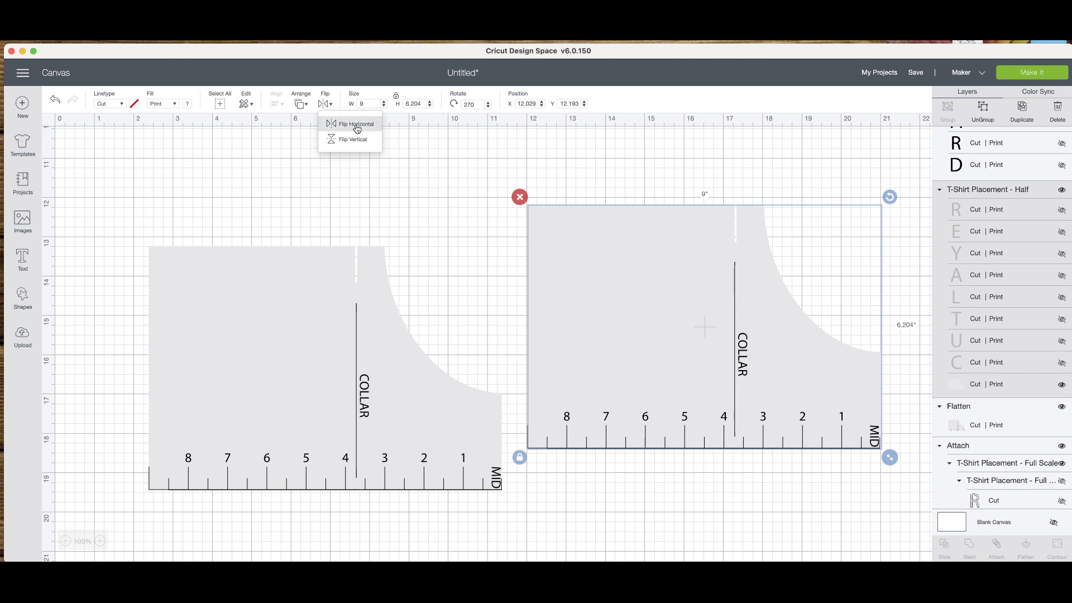
{"action": "left_click", "coordinate": [353, 125]}
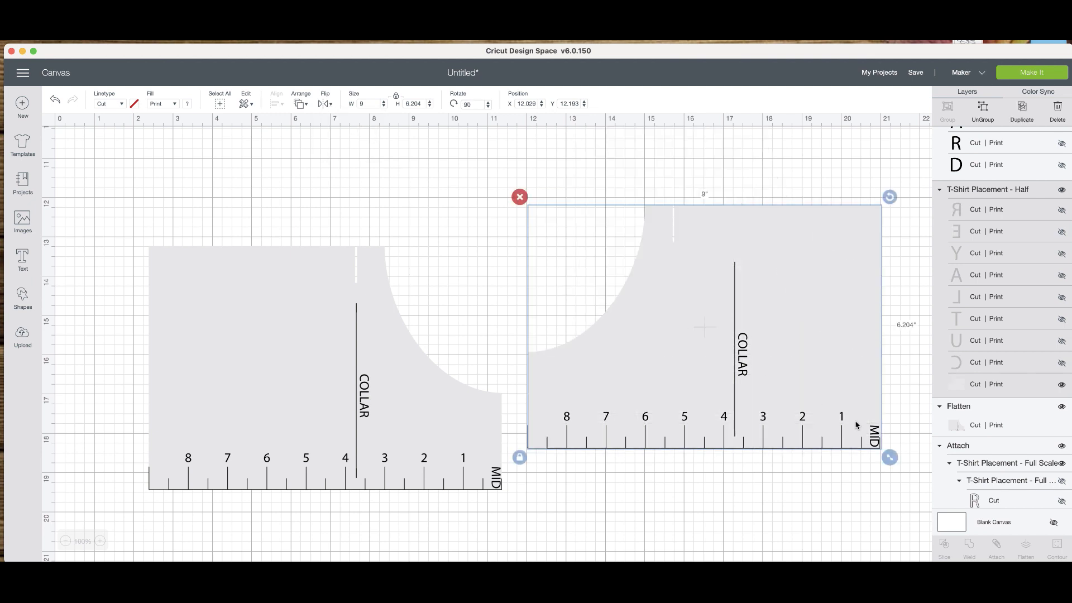
{"action": "left_click", "coordinate": [870, 433]}
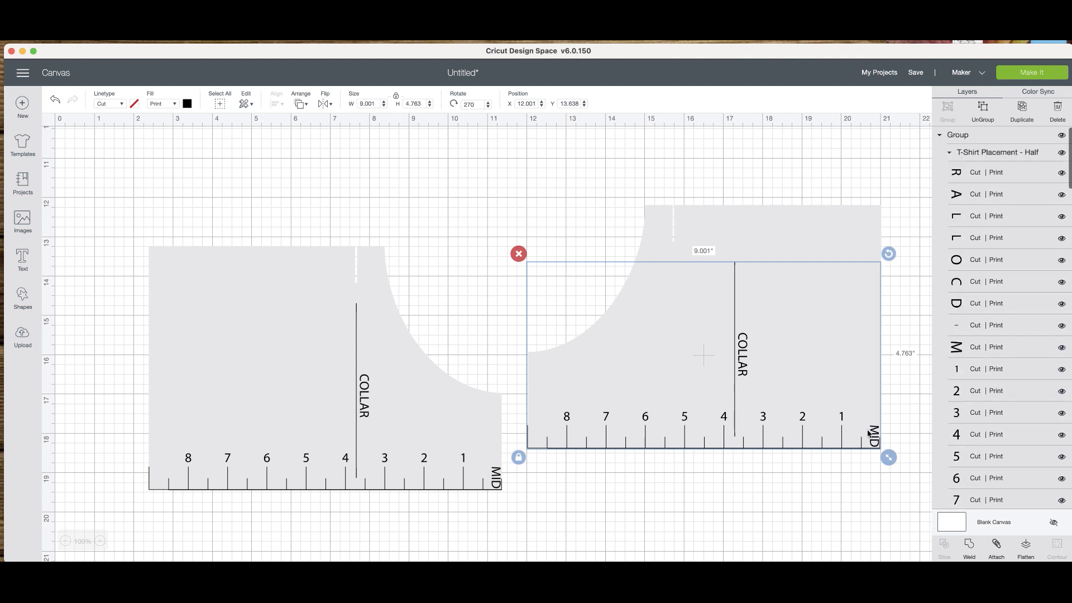
{"action": "left_click", "coordinate": [324, 104]}
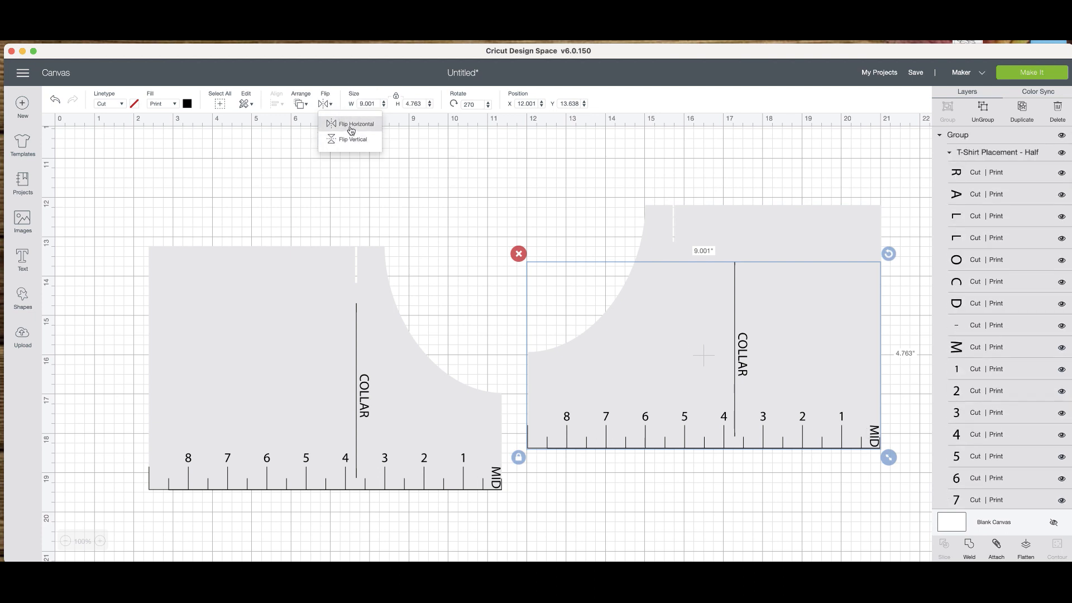
{"action": "left_click", "coordinate": [352, 141]}
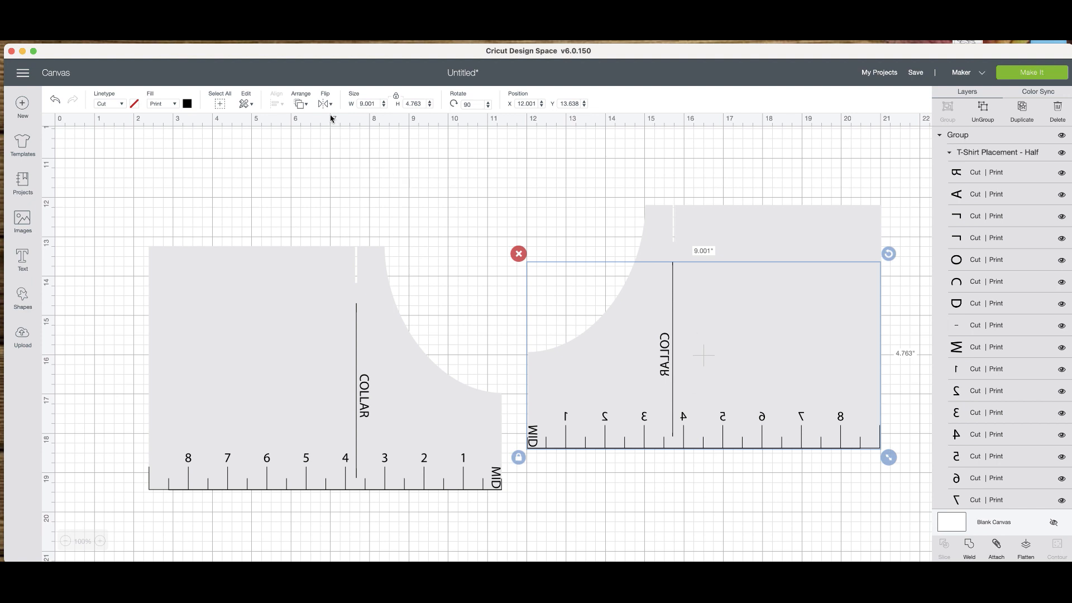
Position the mirrored template shape and ruler markings against the original half guide's MID edge, with both baselines aligned.
{"action": "left_click", "coordinate": [658, 241]}
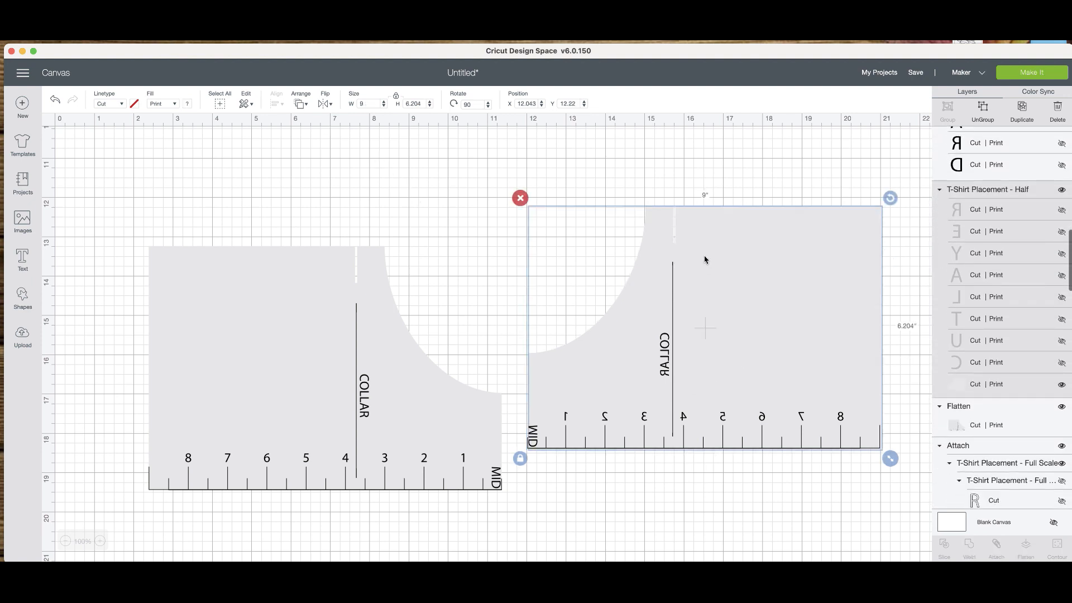
{"action": "left_click", "coordinate": [658, 176]}
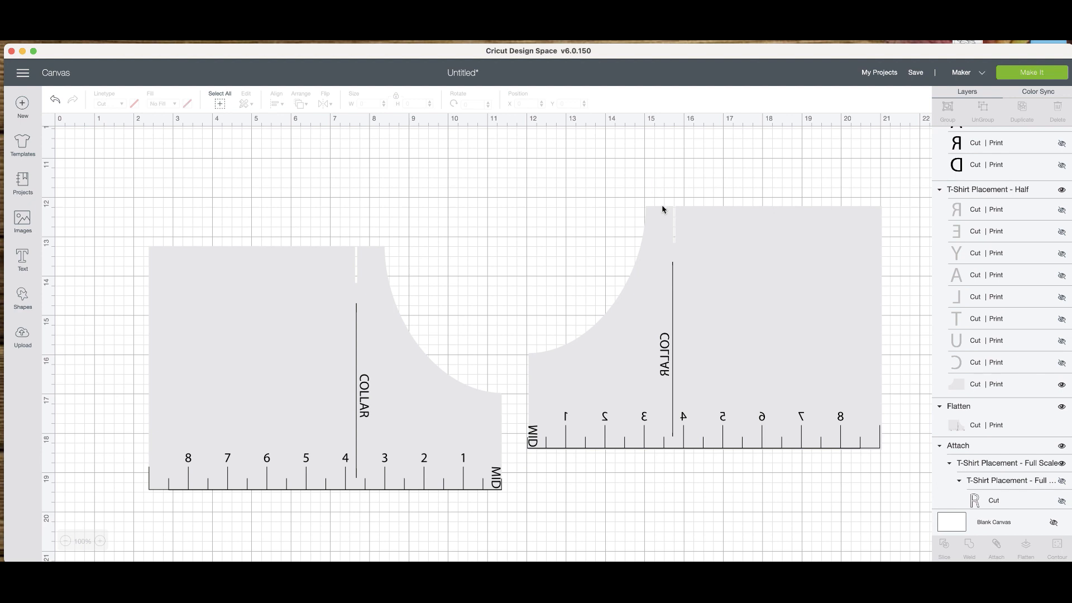
{"action": "left_click_drag", "start_coordinate": [627, 438], "coordinate": [610, 478]}
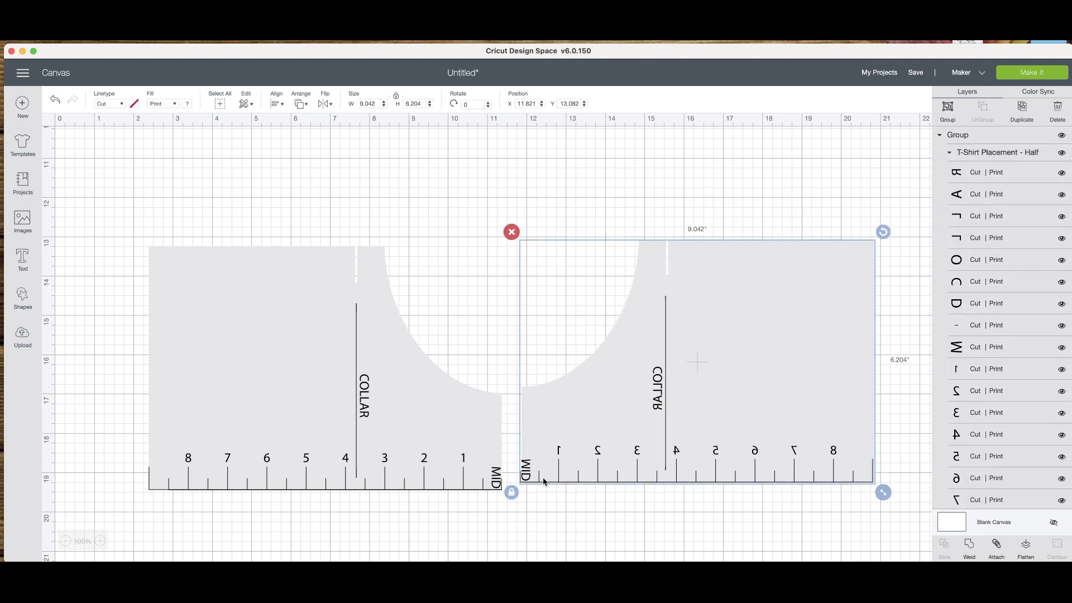
{"action": "left_click_drag", "start_coordinate": [533, 488], "coordinate": [528, 487]}
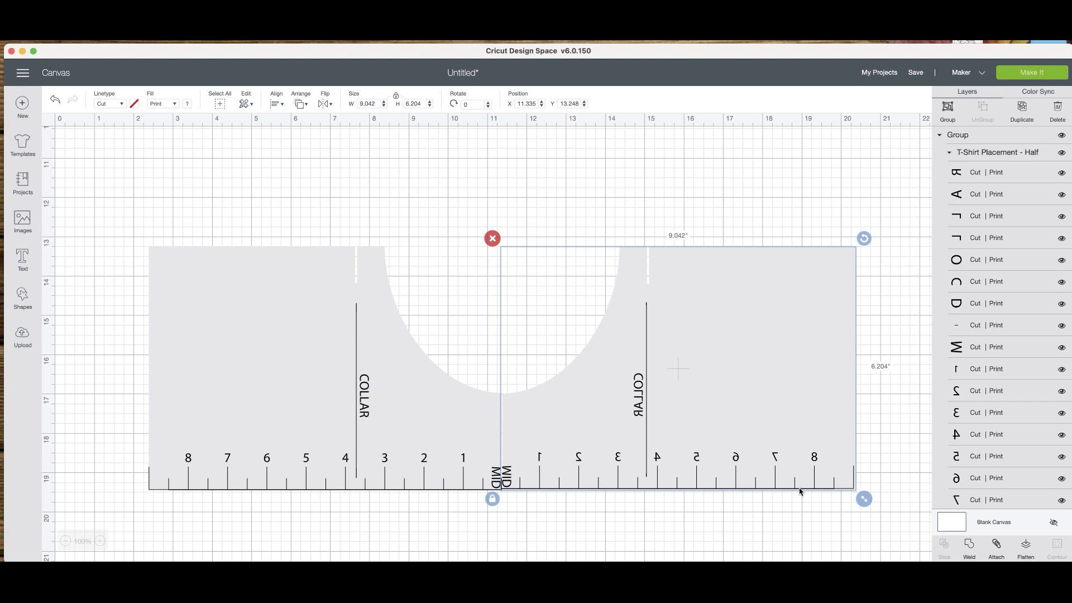
{"action": "left_click", "coordinate": [756, 537]}
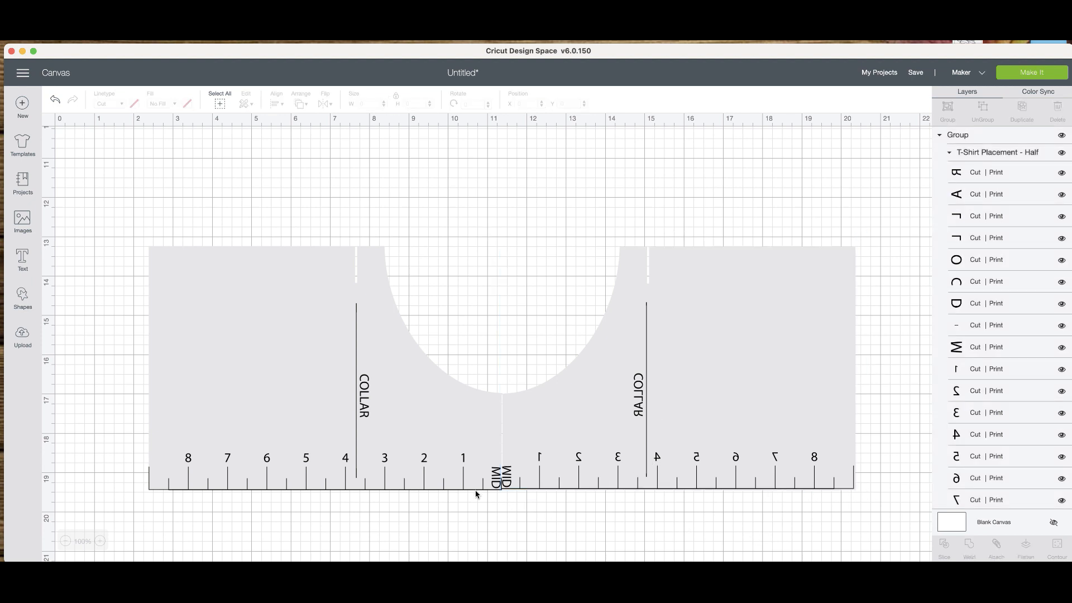
Move only the mirrored template shape away from the original half guide, to about X 12.8 and Y 13.1.
{"action": "left_click", "coordinate": [456, 486]}
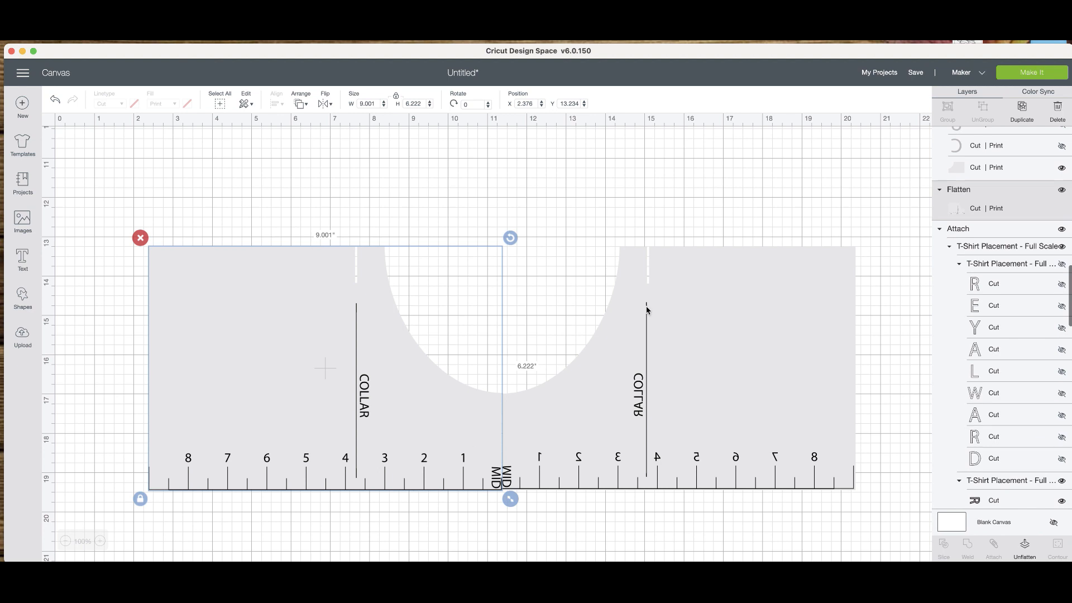
{"action": "left_click", "coordinate": [691, 437]}
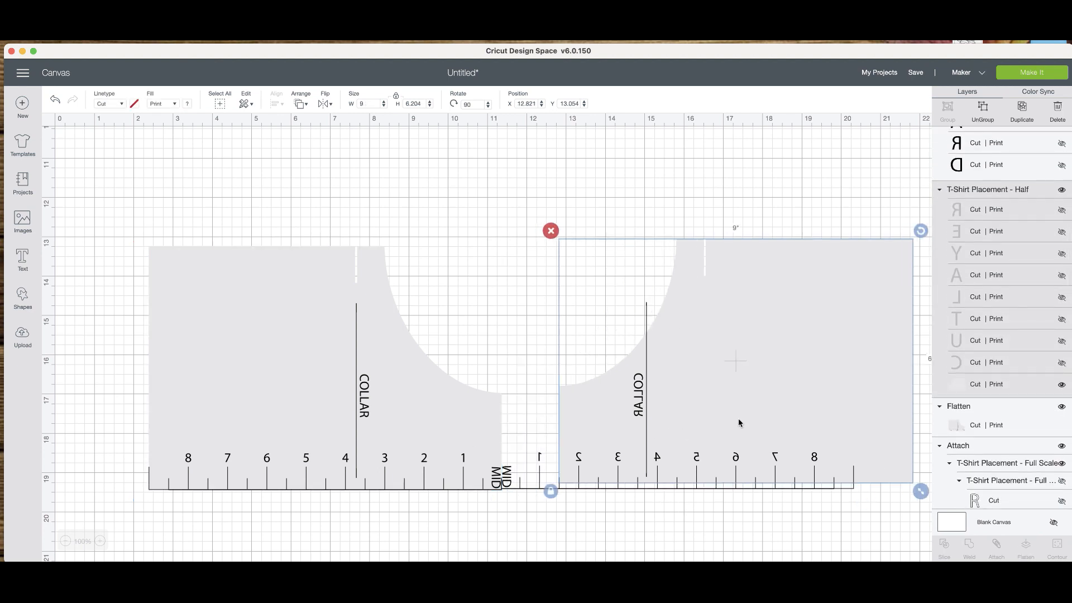
Delete the reversed ruler markings and try duplicating the flattened original half guide as a replacement.
{"action": "left_click", "coordinate": [647, 478]}
{"action": "key", "text": "Delete"}
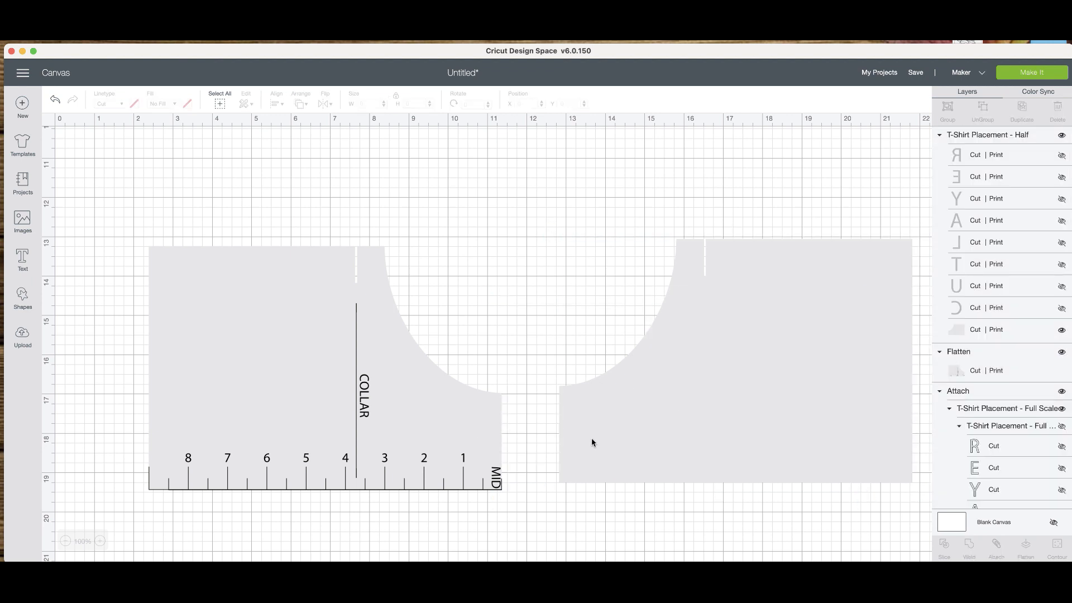
{"action": "left_click", "coordinate": [446, 456]}
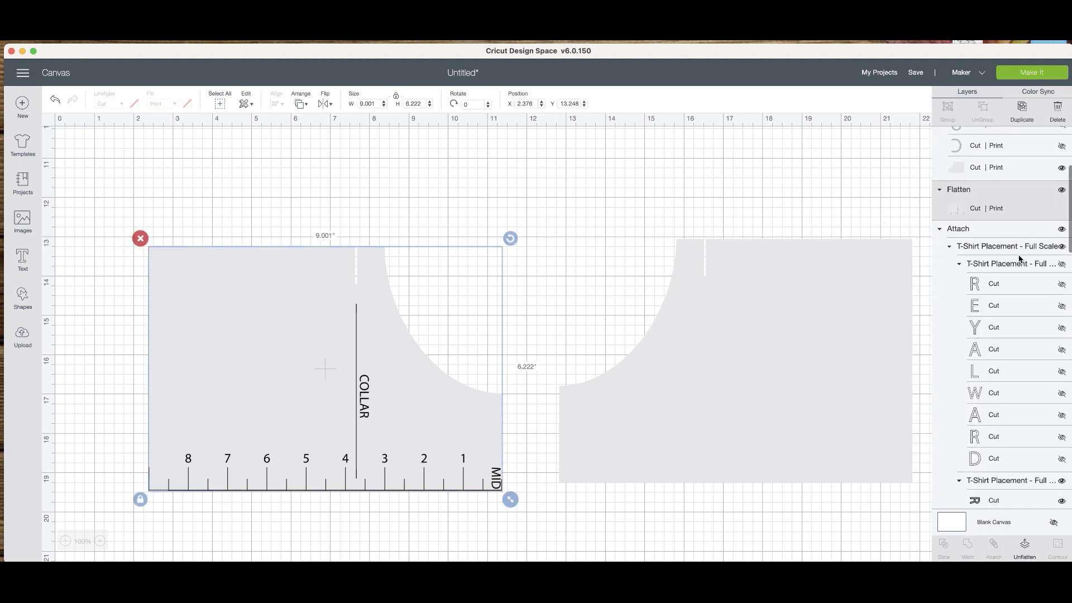
{"action": "left_click", "coordinate": [1021, 108]}
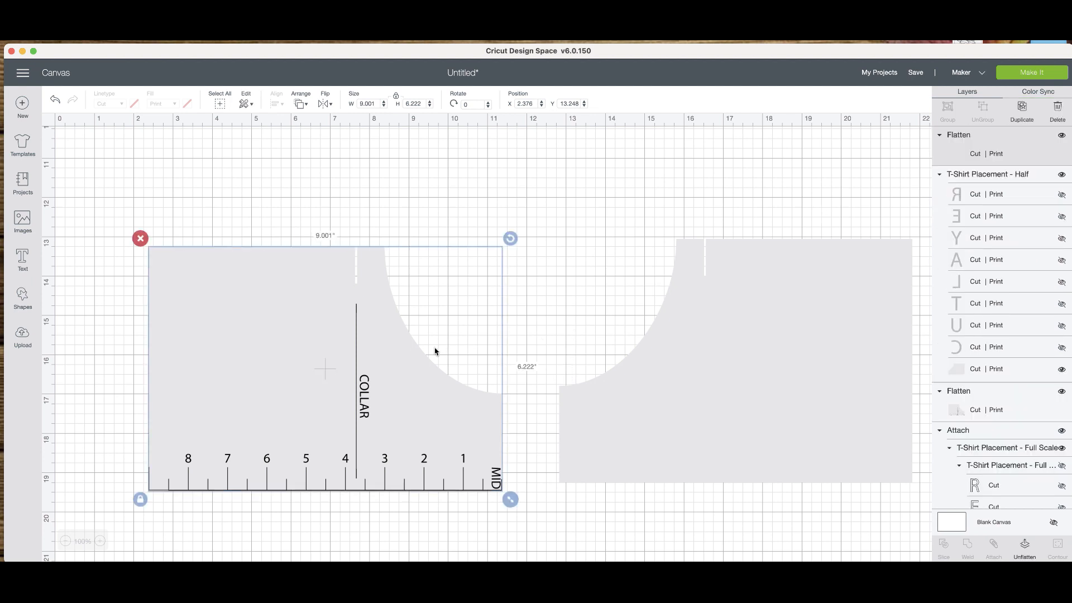
{"action": "left_click", "coordinate": [159, 257]}
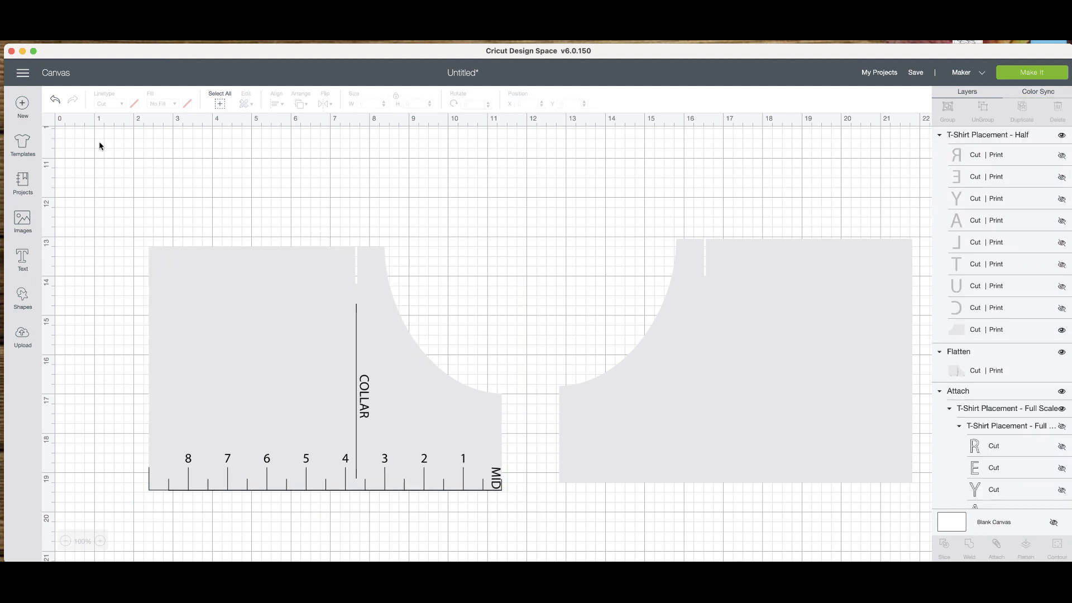
Undo the duplication of the flattened half guide and the deletion of the reversed ruler markings.
{"action": "left_click", "coordinate": [55, 100]}
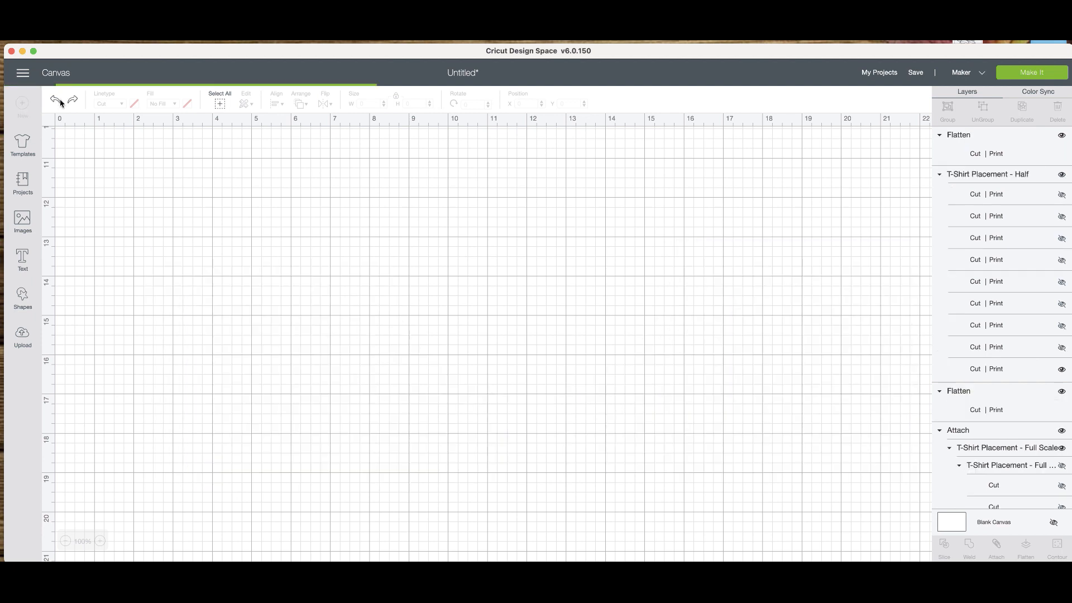
{"action": "left_click", "coordinate": [56, 101]}
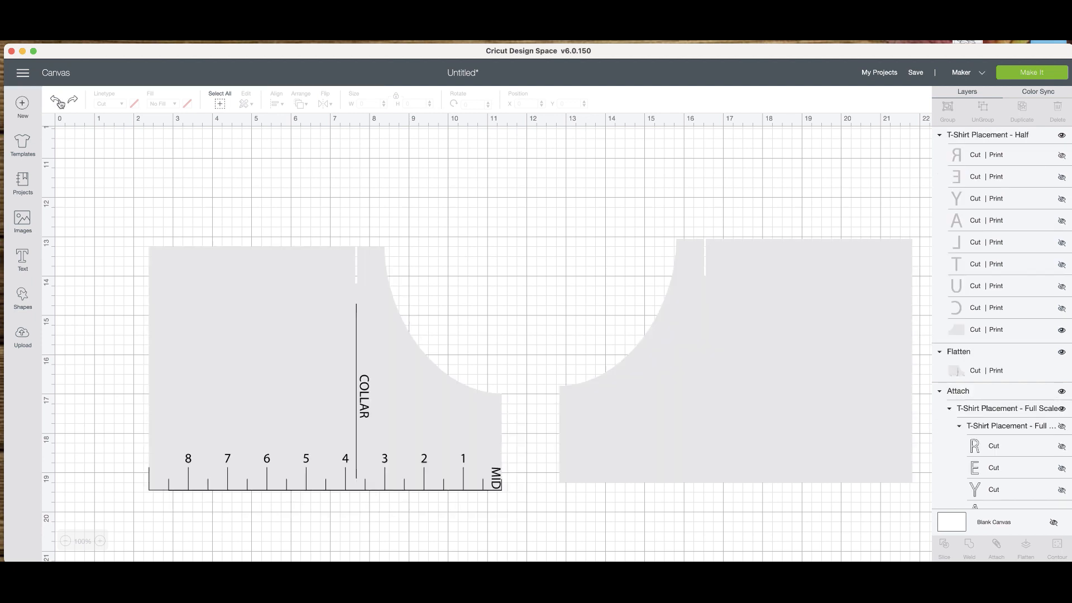
{"action": "left_click", "coordinate": [58, 101]}
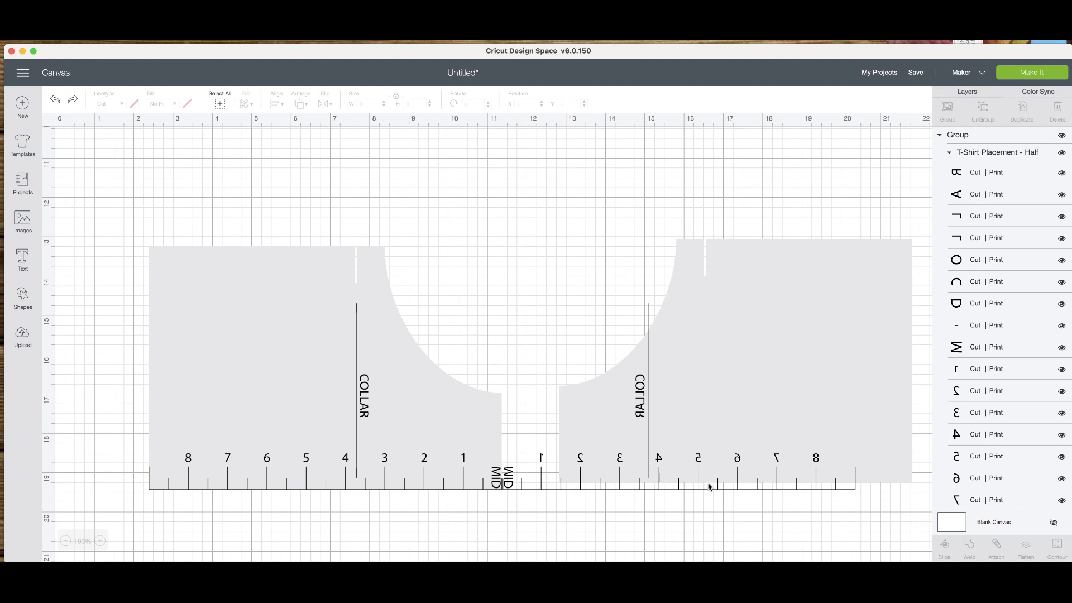
Flip the reversed ruler markings horizontally so their text reads correctly, and place them along the mirrored template shape's lower edge.
{"action": "left_click", "coordinate": [742, 504]}
{"action": "left_click_drag", "start_coordinate": [743, 505], "coordinate": [712, 450]}
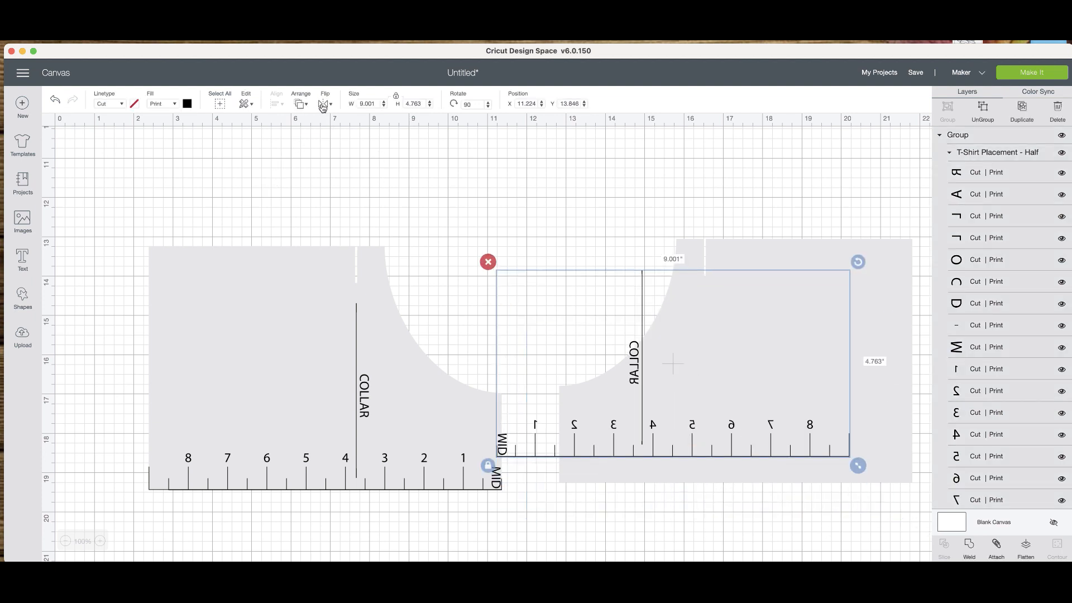
{"action": "left_click", "coordinate": [323, 107]}
{"action": "left_click", "coordinate": [341, 130]}
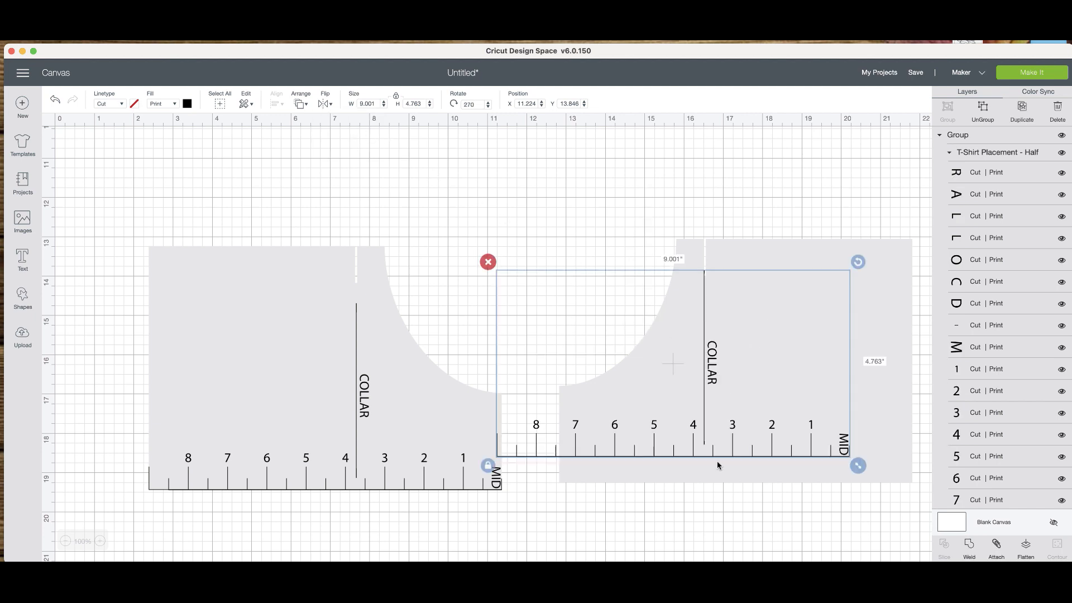
{"action": "left_click_drag", "start_coordinate": [793, 459], "coordinate": [852, 480]}
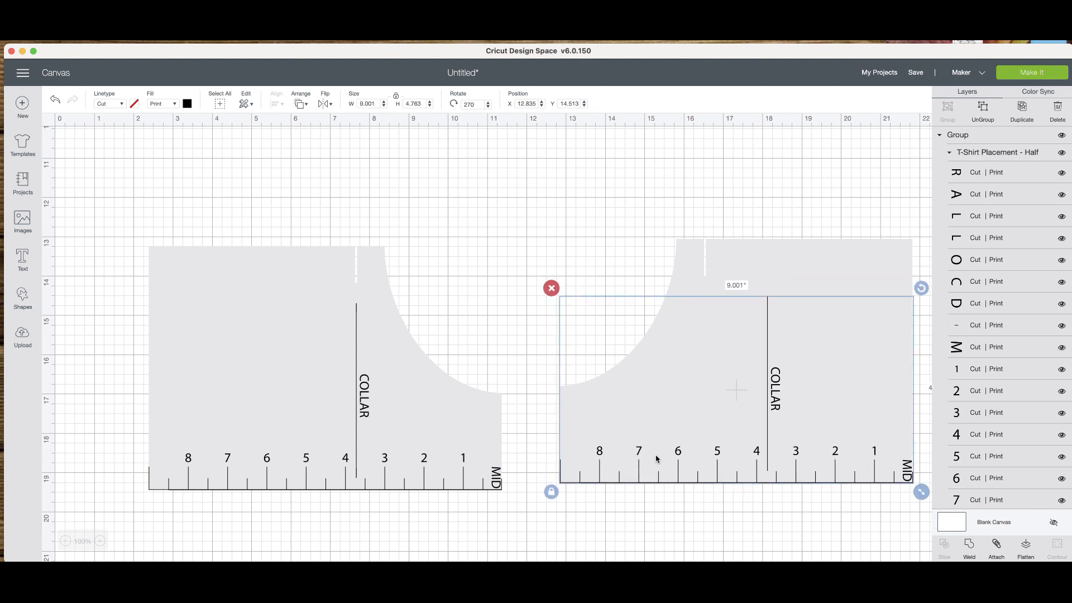
Ungroup the mirrored template shape from its hidden label letters and send it behind the ruler markings.
{"action": "left_click", "coordinate": [599, 460]}
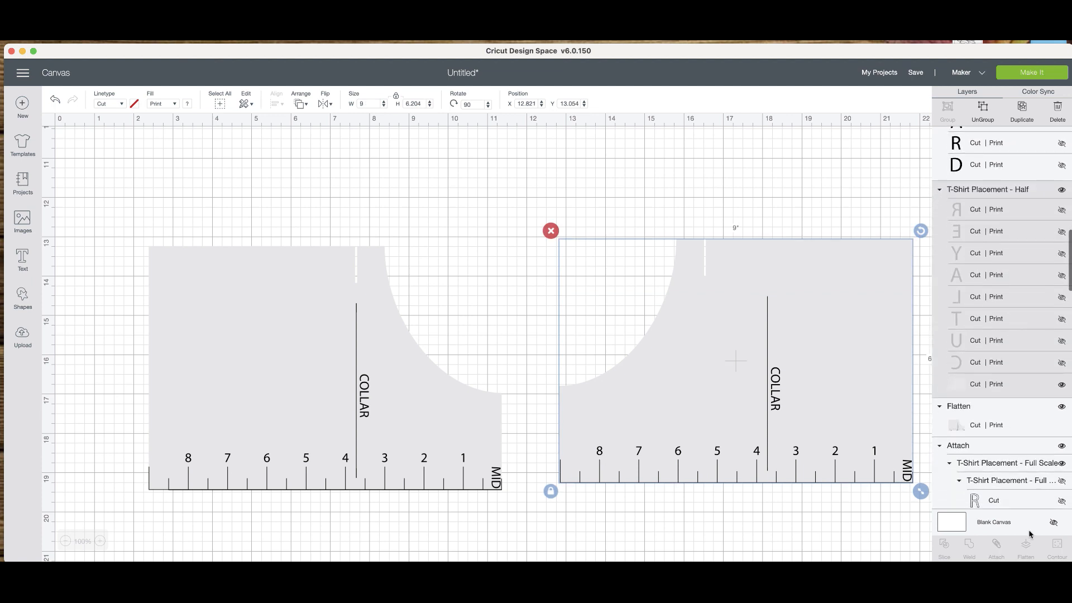
{"action": "left_click", "coordinate": [982, 109]}
{"action": "left_click", "coordinate": [775, 406]}
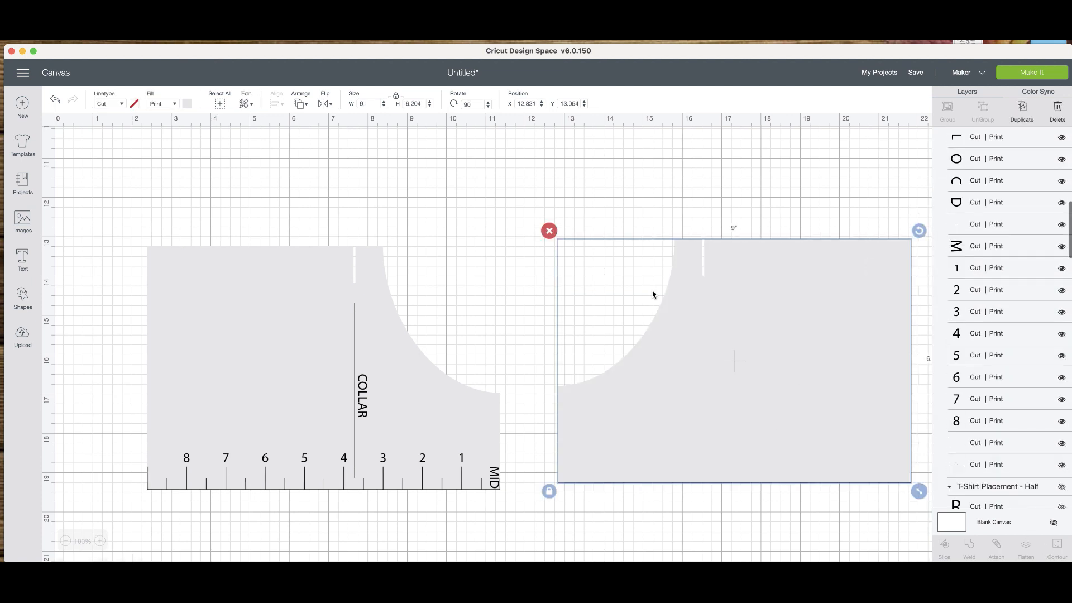
{"action": "left_click", "coordinate": [300, 103]}
{"action": "left_click", "coordinate": [318, 129]}
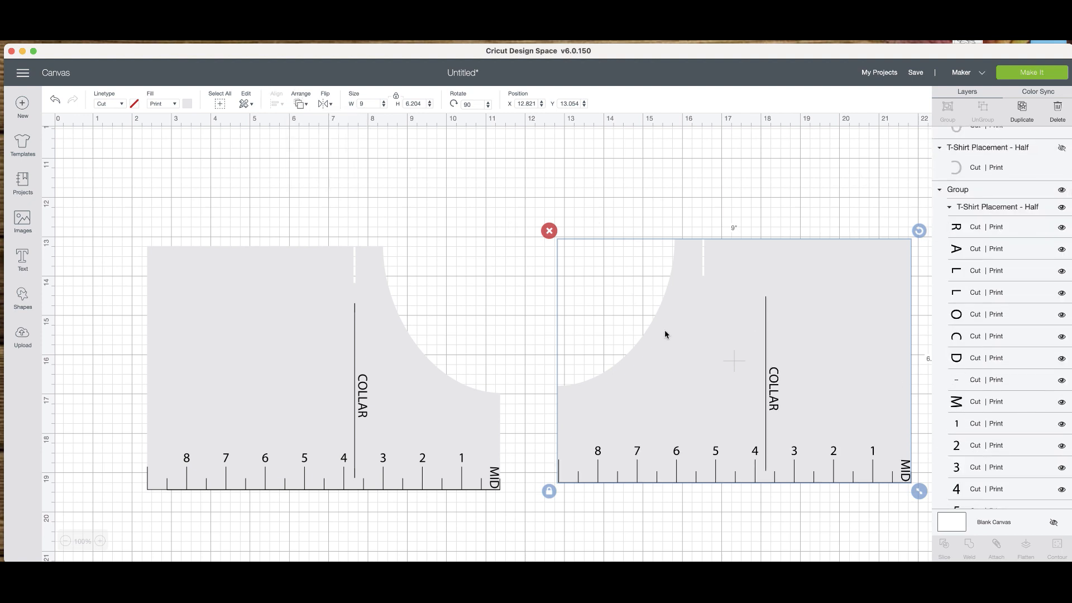
Ungroup the mirrored half's ruler markings, including the nested group, into individual letters and numbers.
{"action": "left_click", "coordinate": [595, 463]}
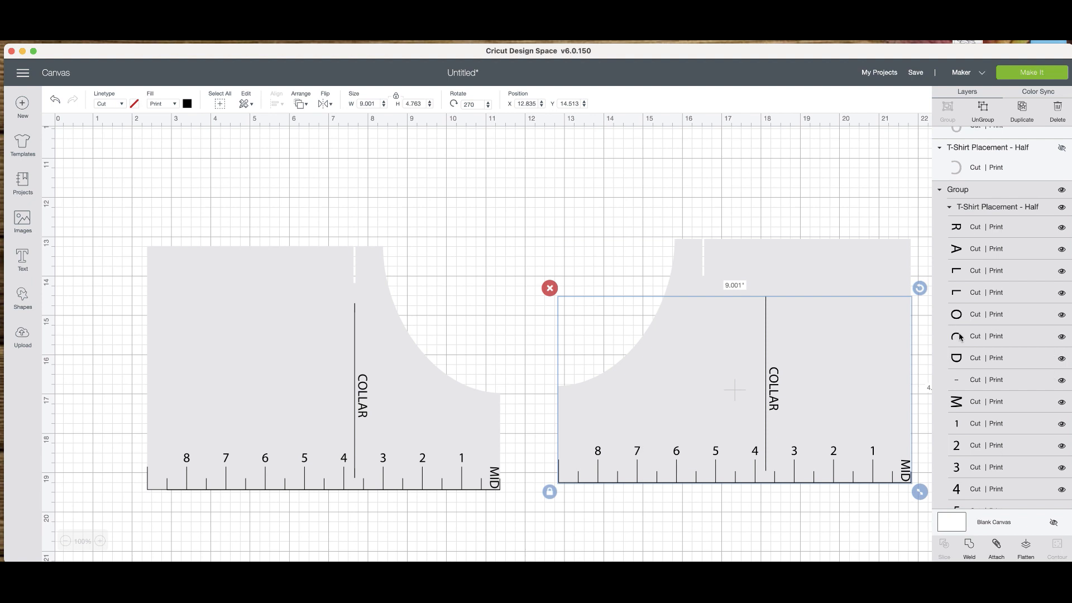
{"action": "scroll", "coordinate": [1002, 402], "scroll_direction": "down", "scroll_amount": 4}
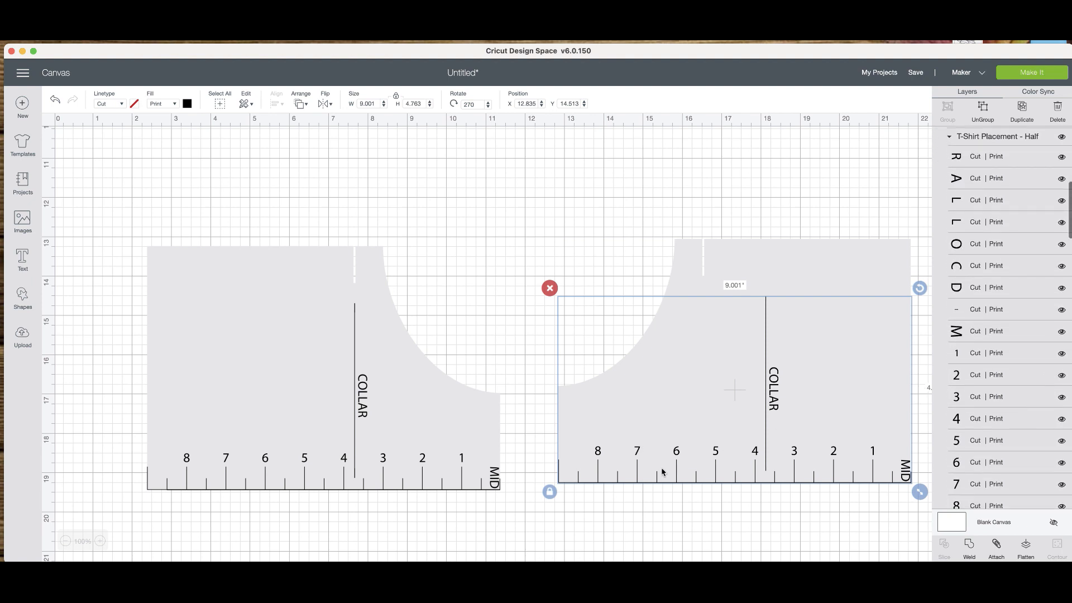
{"action": "left_click", "coordinate": [598, 458]}
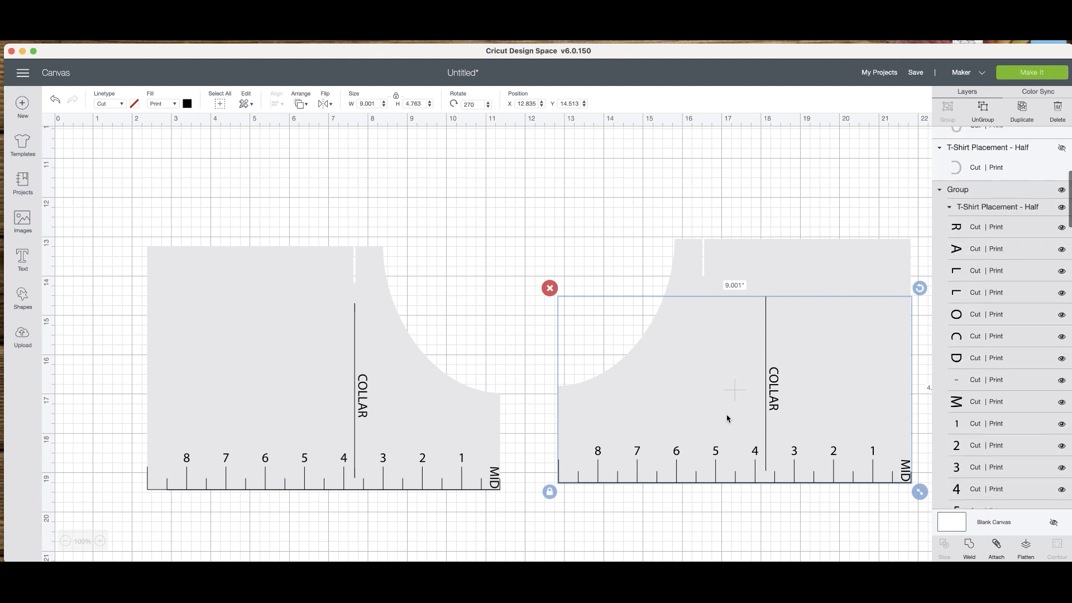
{"action": "left_click", "coordinate": [981, 119]}
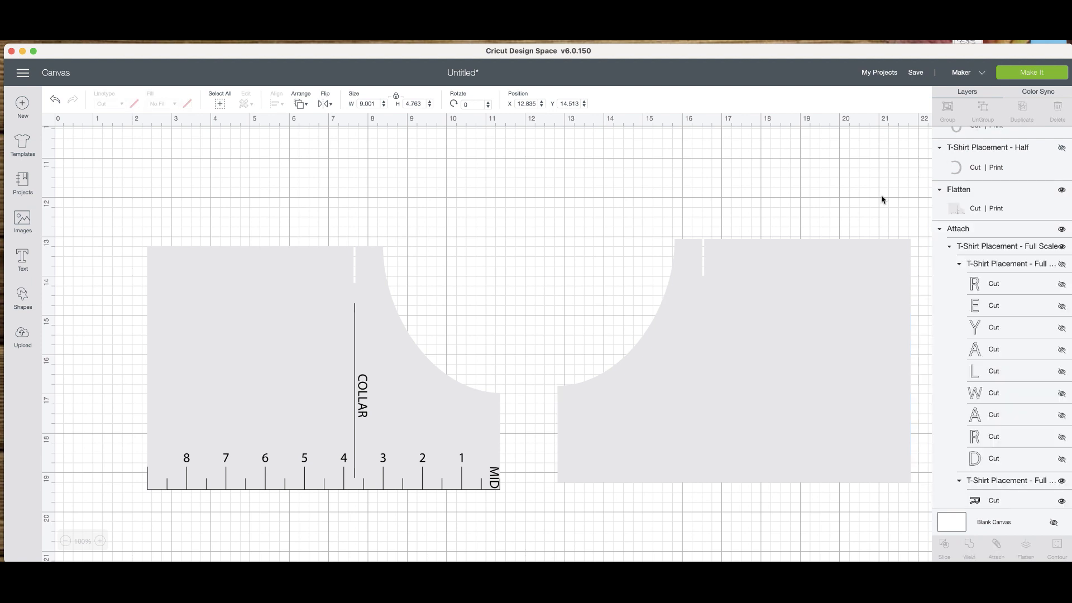
{"action": "left_click", "coordinate": [596, 457]}
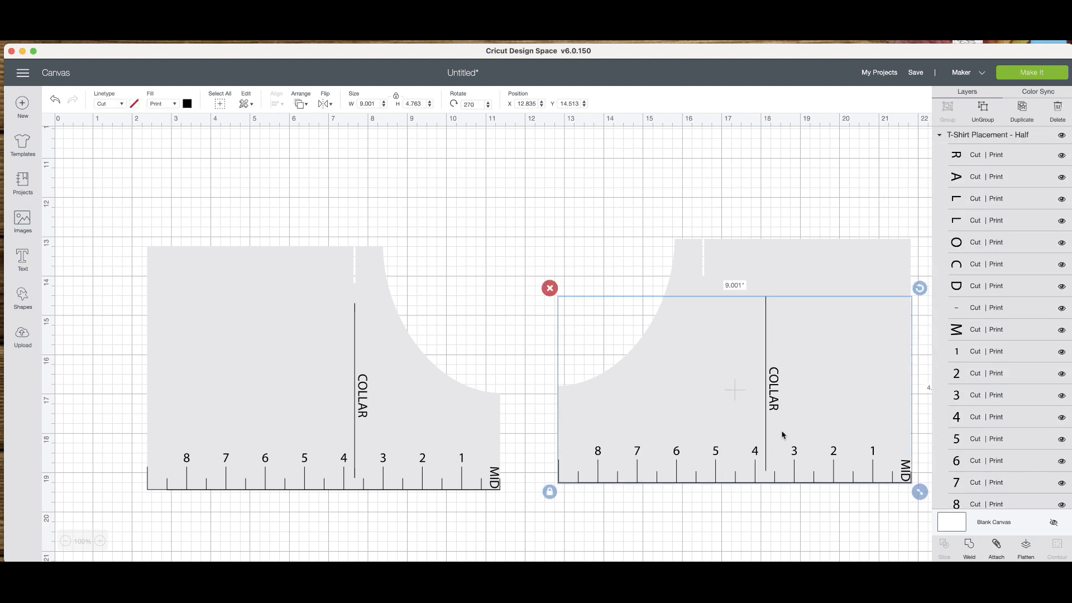
{"action": "left_click", "coordinate": [982, 109]}
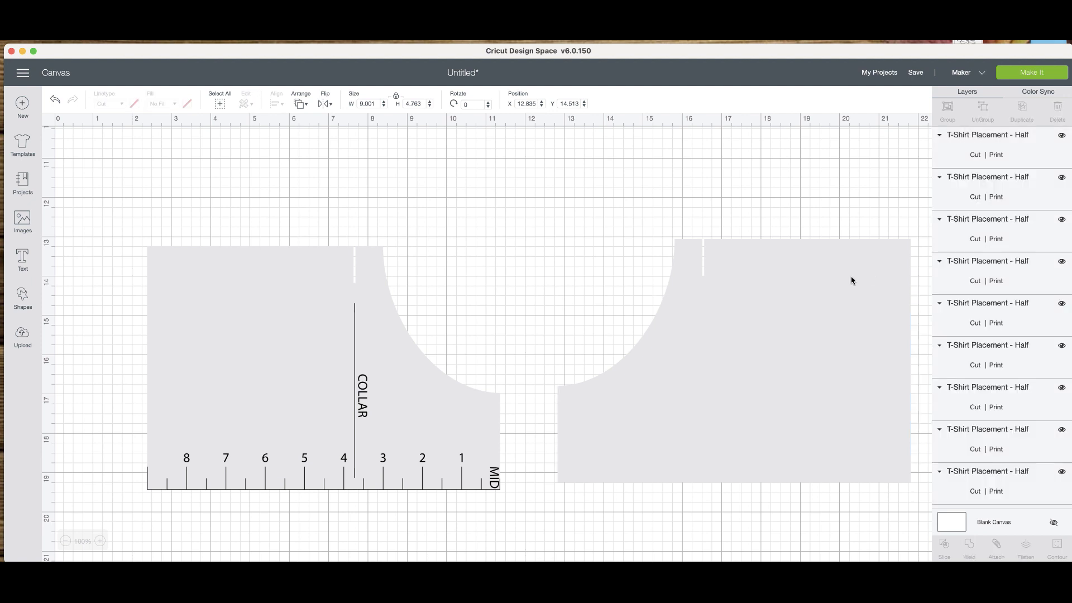
{"action": "left_click", "coordinate": [597, 453]}
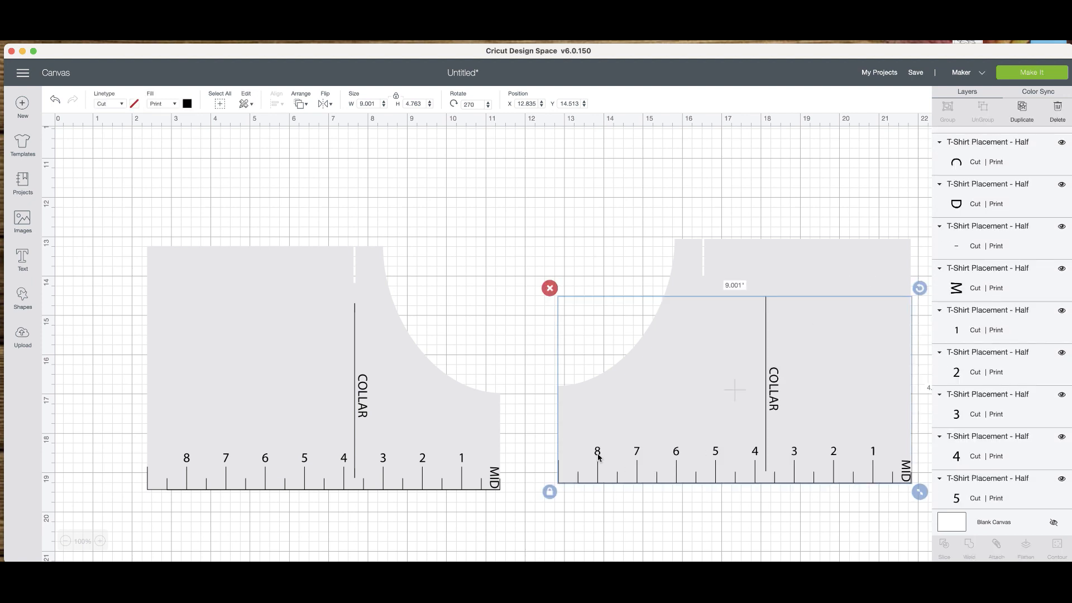
Rearrange the mirrored half's ruler numbers in reverse order, placing 1, 2, 3 and 4 above the first four inch marks from the curved neckline side.
{"action": "left_click", "coordinate": [597, 453]}
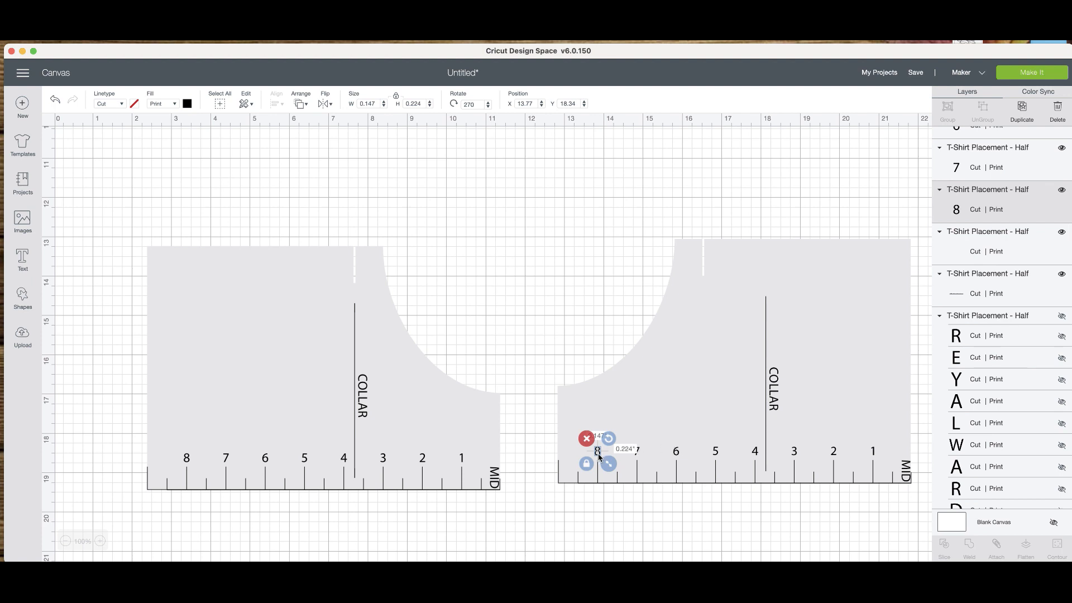
{"action": "mouse_move", "coordinate": [600, 457]}
{"action": "left_mouse_down"}
{"action": "mouse_move", "coordinate": [856, 448]}
{"action": "mouse_move", "coordinate": [875, 446]}
{"action": "mouse_move", "coordinate": [878, 424]}
{"action": "mouse_move", "coordinate": [872, 453]}
{"action": "mouse_move", "coordinate": [566, 455]}
{"action": "mouse_move", "coordinate": [598, 454]}
{"action": "left_mouse_up"}
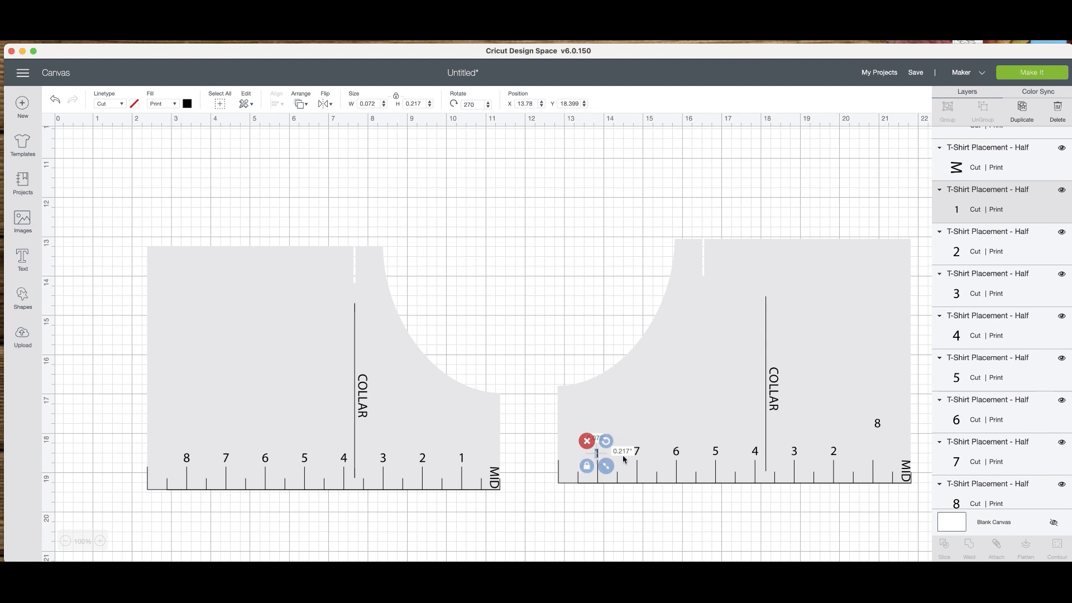
{"action": "mouse_move", "coordinate": [637, 451]}
{"action": "left_mouse_down"}
{"action": "mouse_move", "coordinate": [879, 455]}
{"action": "mouse_move", "coordinate": [626, 455]}
{"action": "mouse_move", "coordinate": [638, 455]}
{"action": "left_mouse_up"}
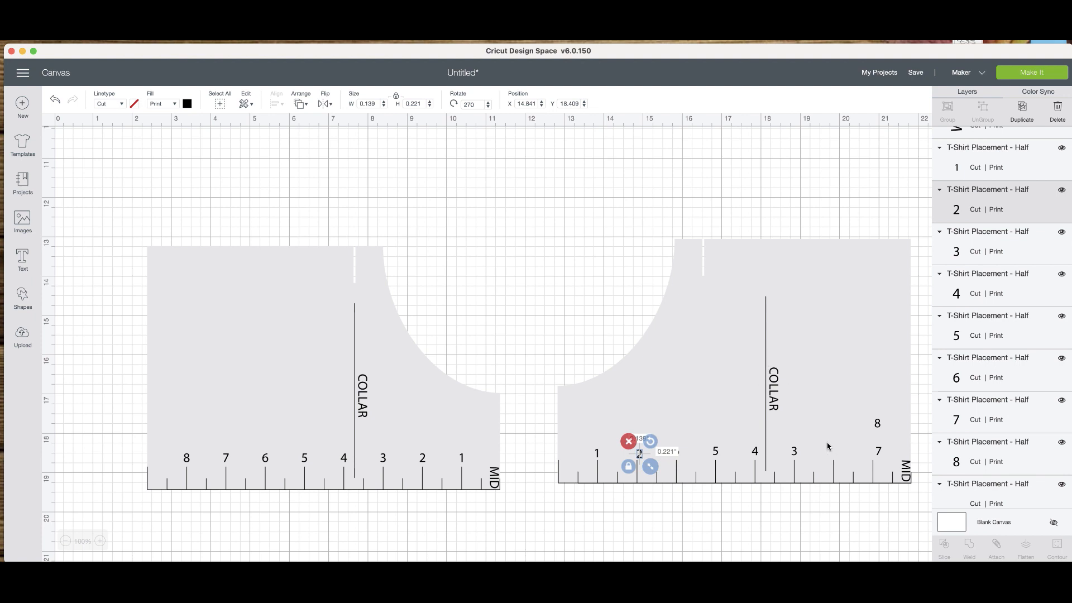
{"action": "mouse_move", "coordinate": [795, 455]}
{"action": "left_mouse_down"}
{"action": "mouse_move", "coordinate": [674, 462]}
{"action": "mouse_move", "coordinate": [652, 445]}
{"action": "mouse_move", "coordinate": [797, 453]}
{"action": "left_mouse_up"}
{"action": "mouse_move", "coordinate": [718, 456]}
{"action": "left_mouse_down"}
{"action": "mouse_move", "coordinate": [743, 454]}
{"action": "mouse_move", "coordinate": [745, 432]}
{"action": "mouse_move", "coordinate": [739, 456]}
{"action": "mouse_move", "coordinate": [714, 457]}
{"action": "left_mouse_up"}
{"action": "left_click_drag", "start_coordinate": [654, 444], "coordinate": [678, 455]}
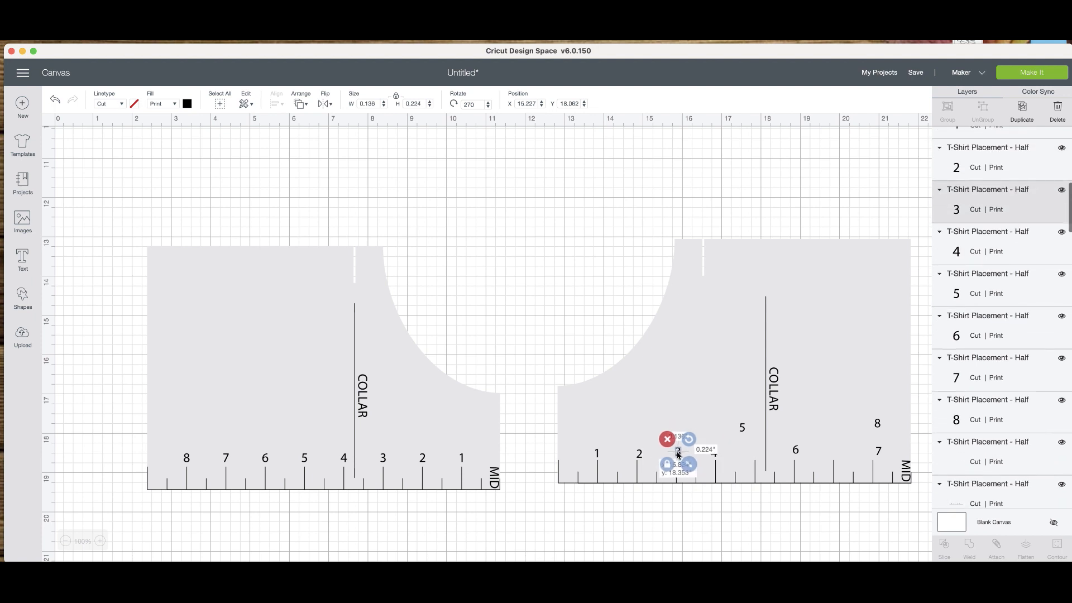
Fine-tune the 2 and move the 5, 6, 7 and 8 above their matching inch marks on the mirrored half's ruler.
{"action": "left_click", "coordinate": [639, 457]}
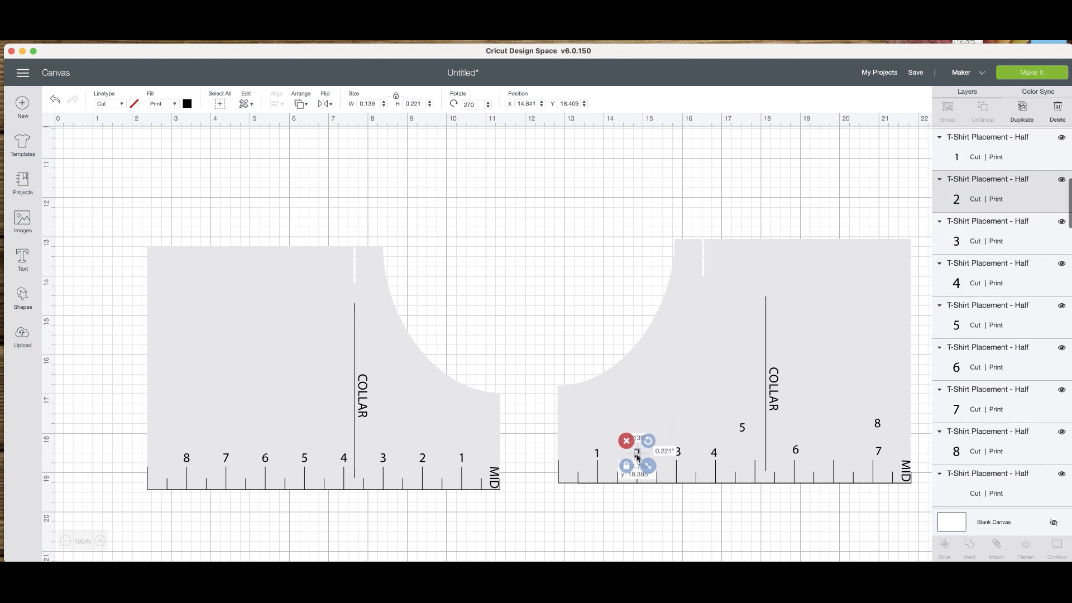
{"action": "left_click", "coordinate": [680, 456]}
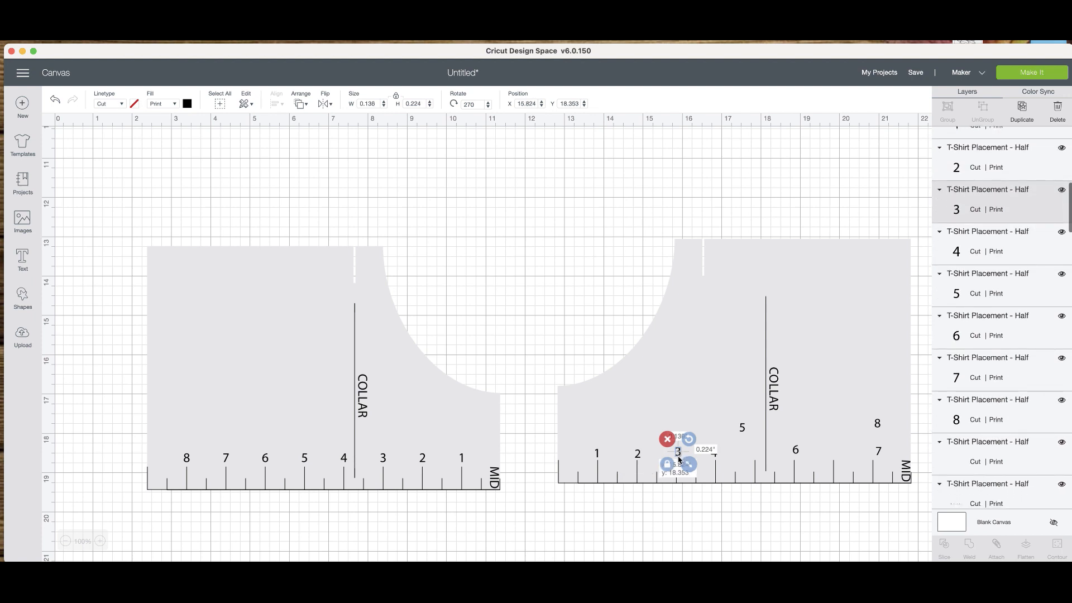
{"action": "left_click_drag", "start_coordinate": [742, 430], "coordinate": [752, 451]}
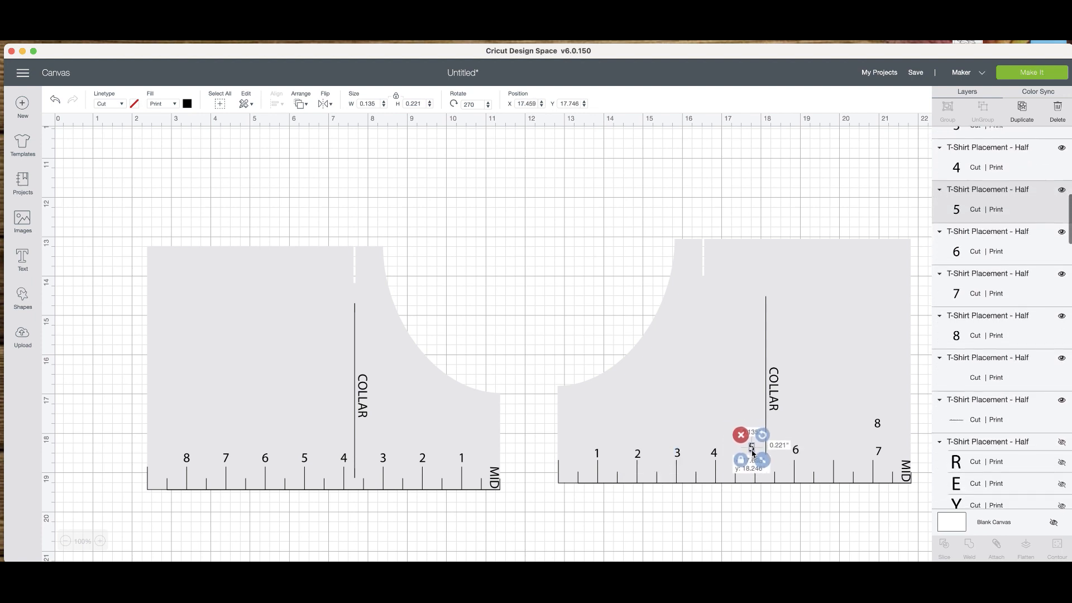
{"action": "left_click", "coordinate": [795, 450]}
{"action": "mouse_move", "coordinate": [877, 453]}
{"action": "left_mouse_down"}
{"action": "mouse_move", "coordinate": [835, 453]}
{"action": "mouse_move", "coordinate": [879, 447]}
{"action": "mouse_move", "coordinate": [875, 457]}
{"action": "left_mouse_up"}
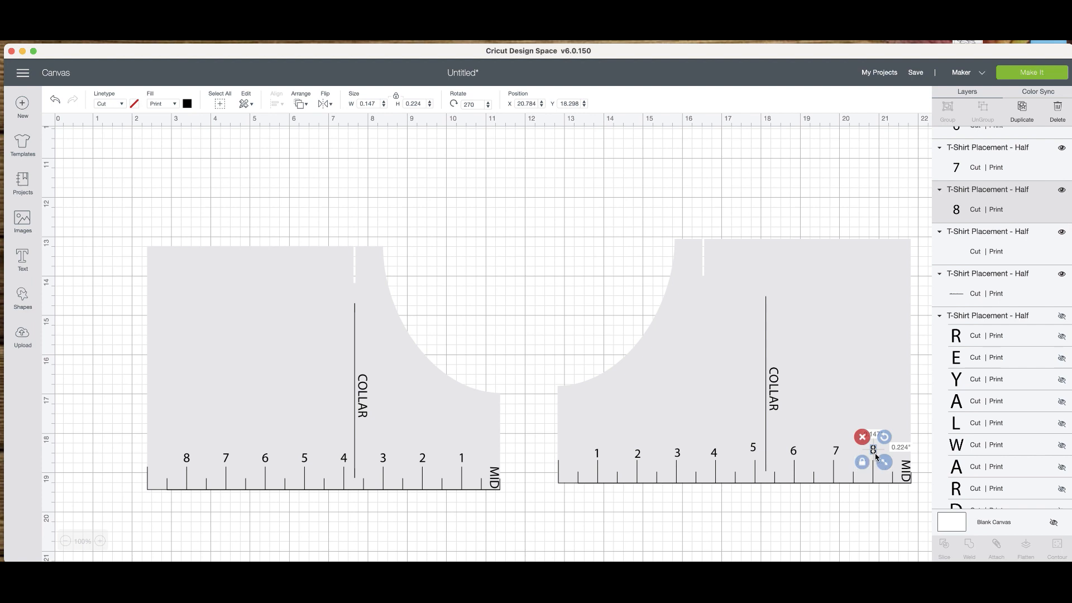
{"action": "left_click", "coordinate": [836, 455], "text": "shift"}
{"action": "left_click", "coordinate": [793, 452], "text": "shift"}
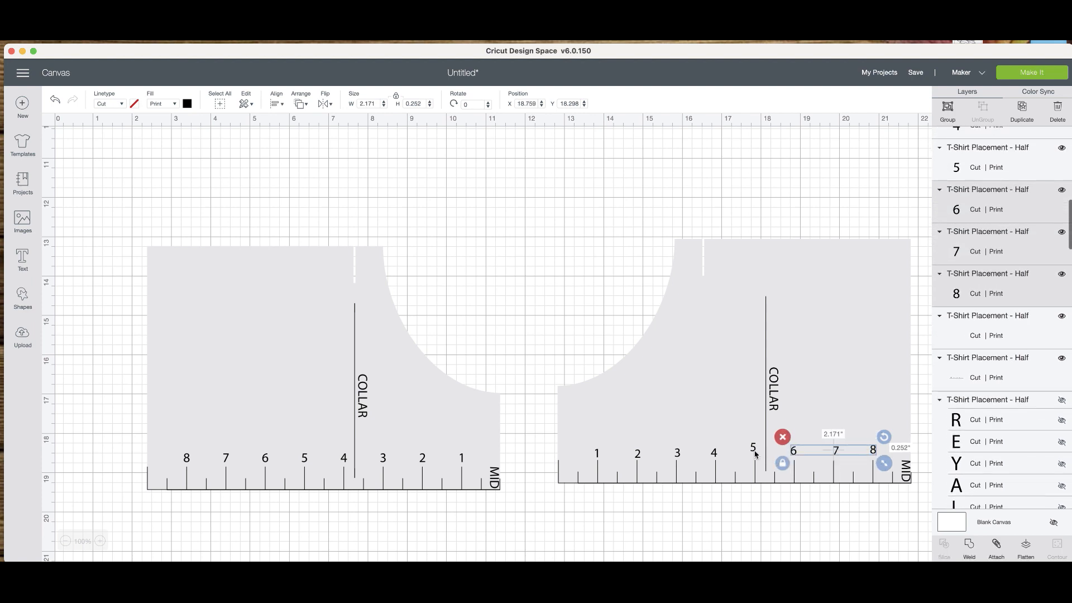
{"action": "left_click", "coordinate": [754, 451], "text": "shift"}
{"action": "left_click", "coordinate": [714, 455], "text": "shift"}
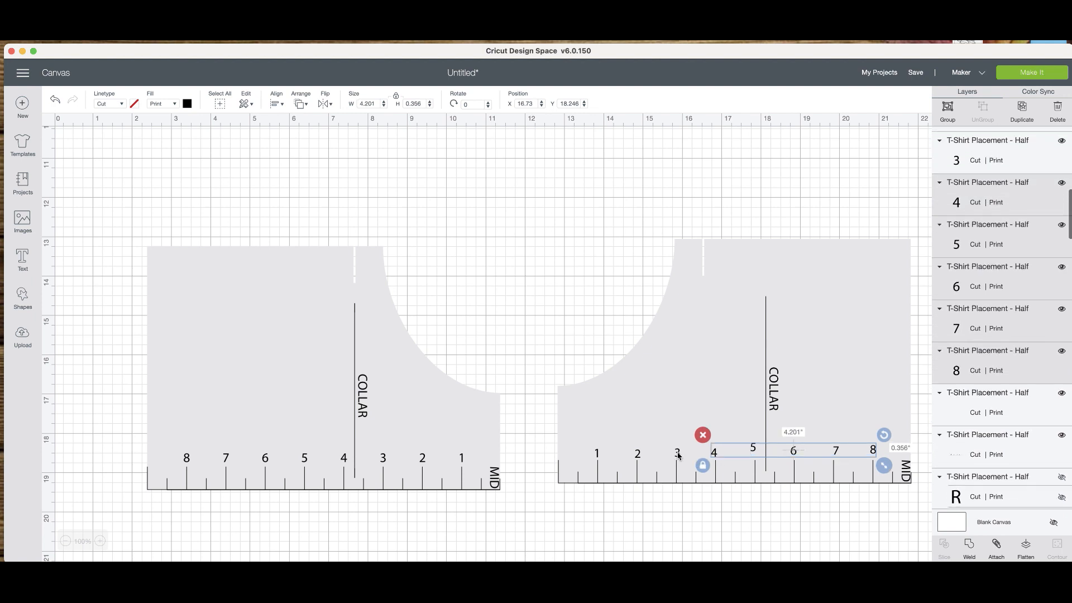
{"action": "left_click", "coordinate": [678, 456], "text": "shift"}
{"action": "left_click", "coordinate": [611, 457], "text": "shift"}
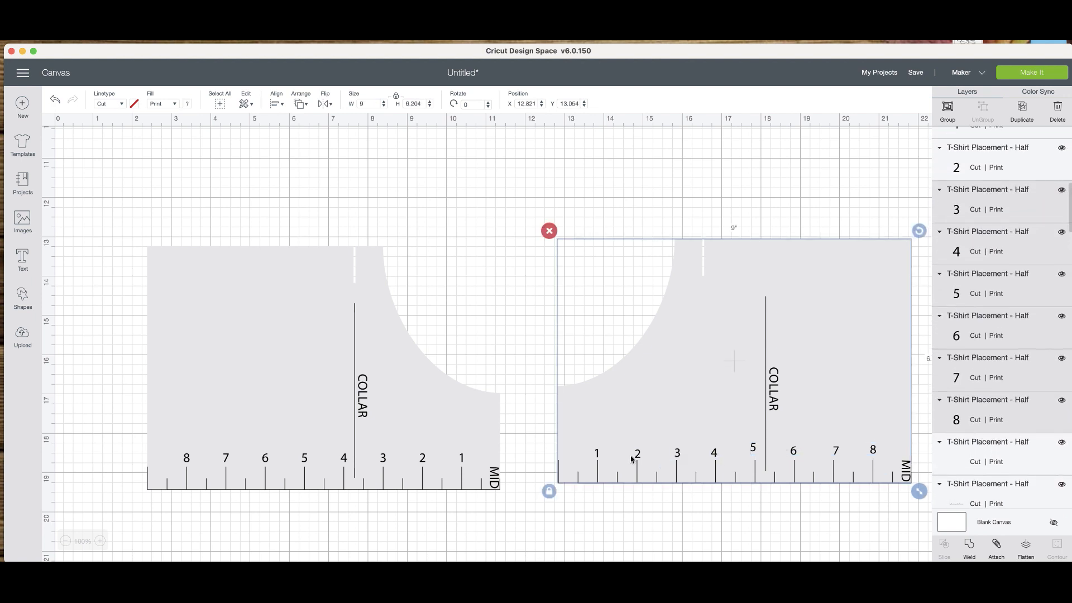
{"action": "left_click", "coordinate": [712, 526]}
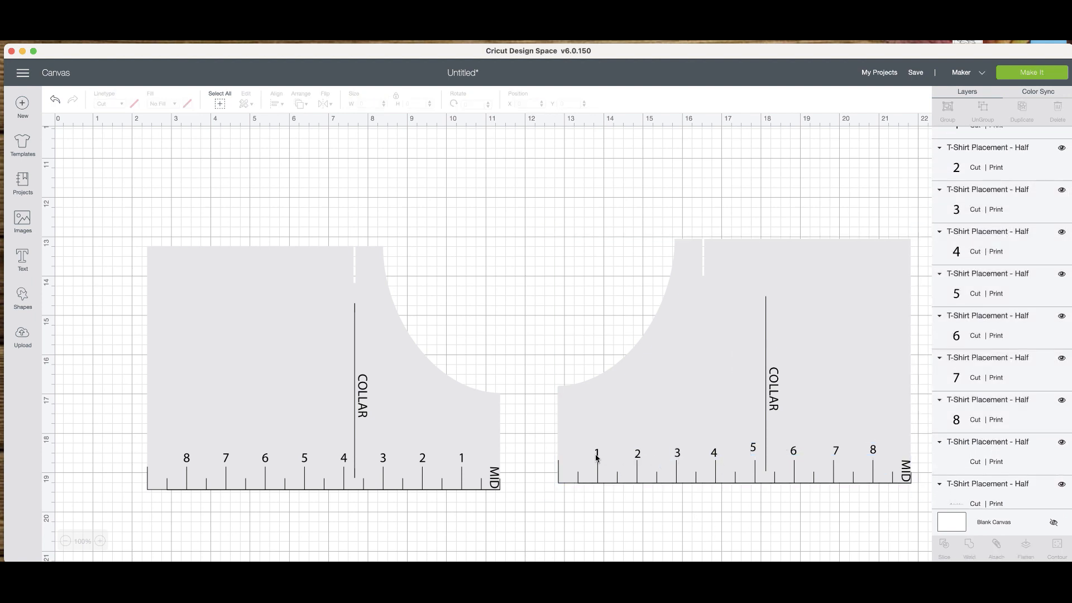
Select the numbers 1 through 8 on the mirrored half's ruler and align them along their bottom edges.
{"action": "left_click", "coordinate": [596, 458]}
{"action": "left_click", "coordinate": [638, 457], "text": "shift"}
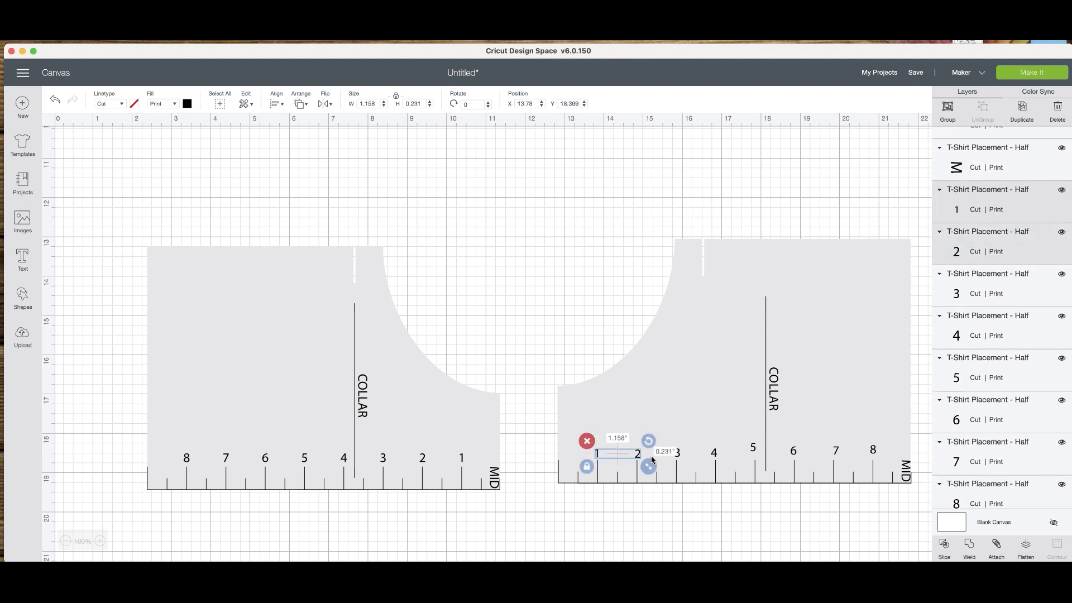
{"action": "left_click", "coordinate": [678, 456], "text": "shift"}
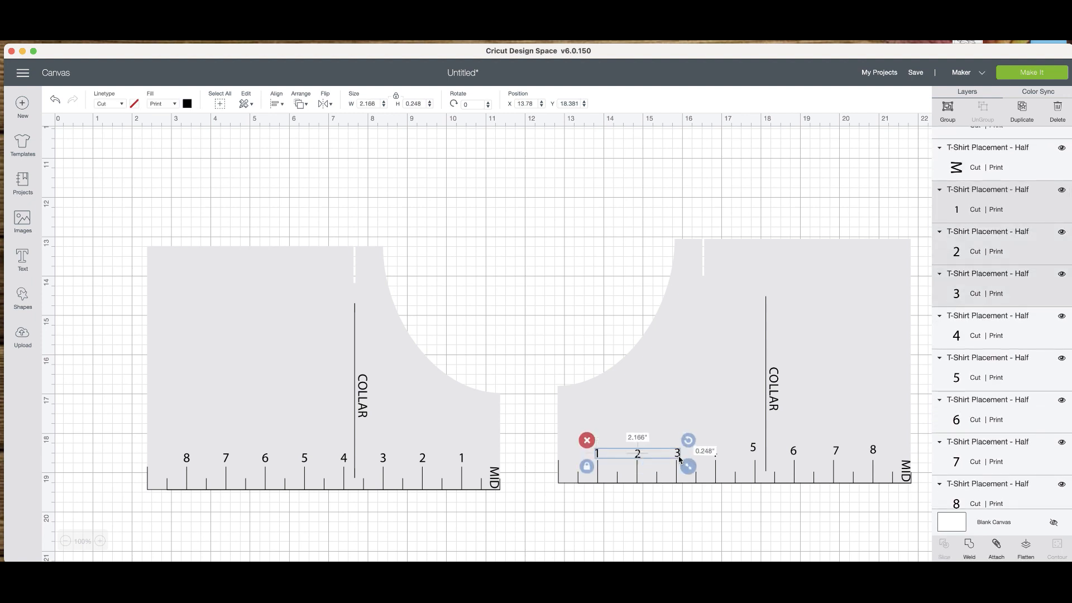
{"action": "left_click", "coordinate": [715, 455], "text": "shift"}
{"action": "left_click", "coordinate": [754, 451], "text": "shift"}
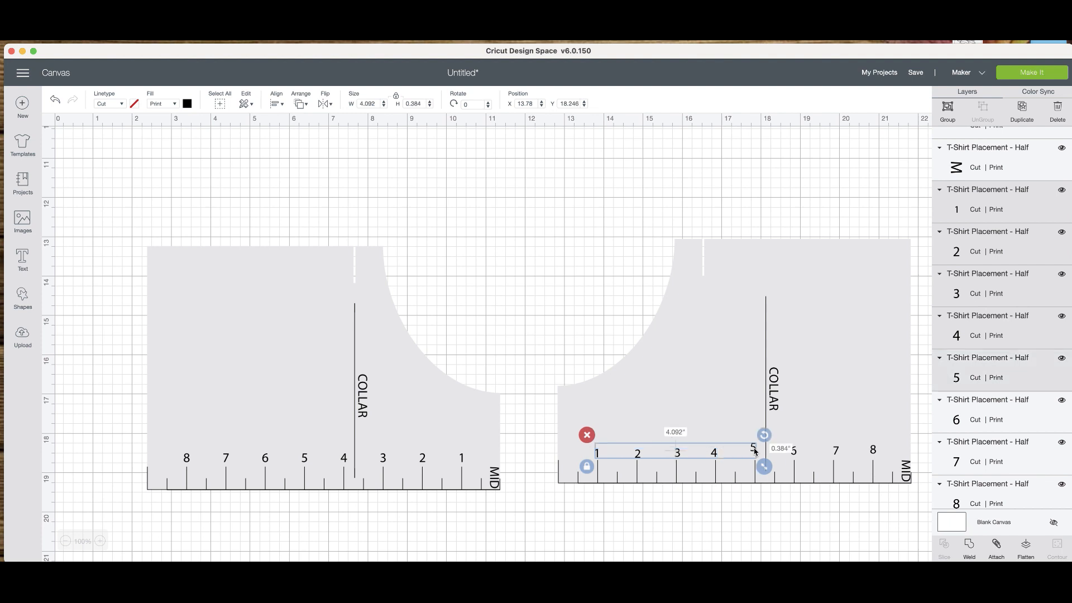
{"action": "left_click", "coordinate": [793, 453], "text": "shift"}
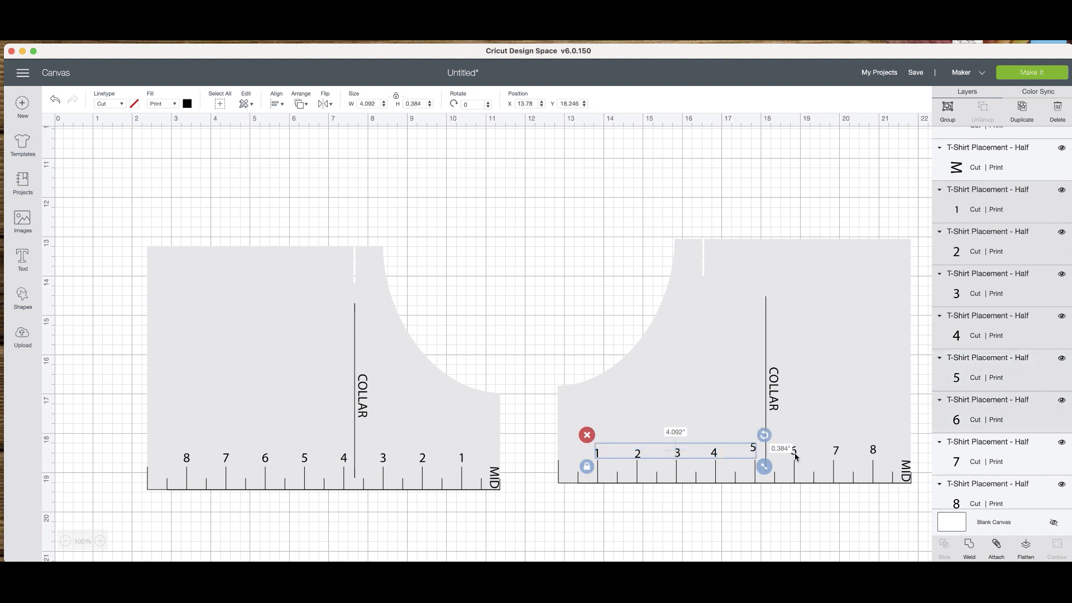
{"action": "left_click", "coordinate": [840, 455], "text": "shift"}
{"action": "left_click", "coordinate": [875, 456], "text": "shift"}
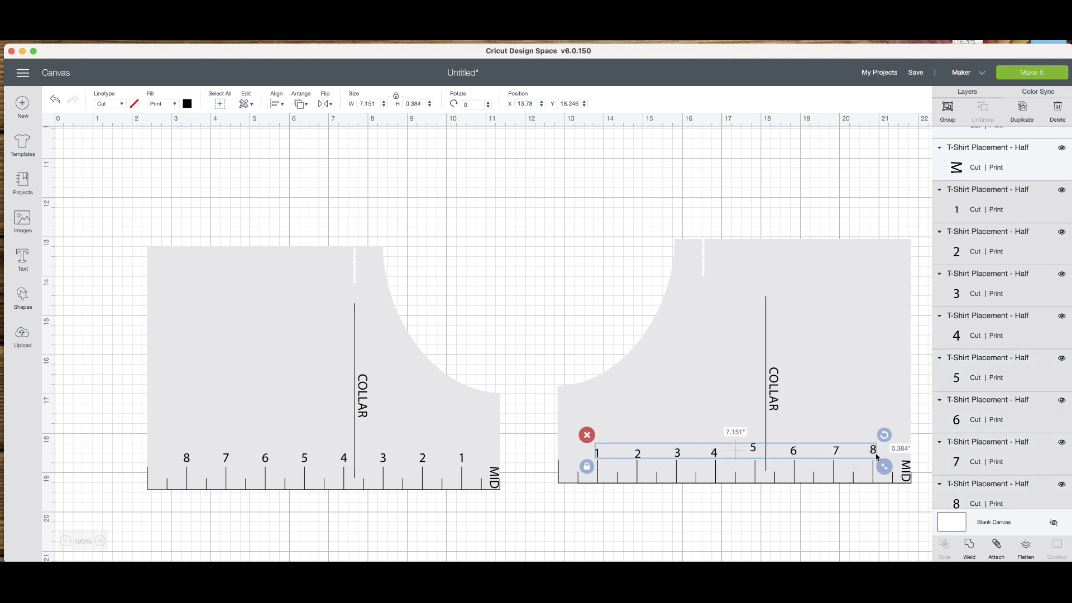
{"action": "left_click", "coordinate": [276, 103]}
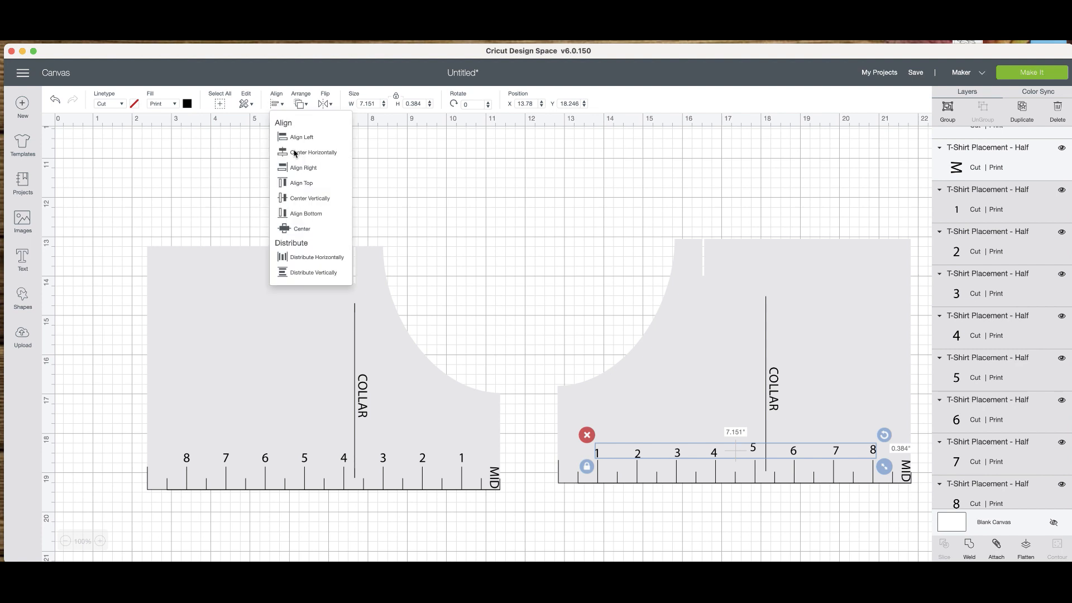
{"action": "left_click", "coordinate": [314, 217]}
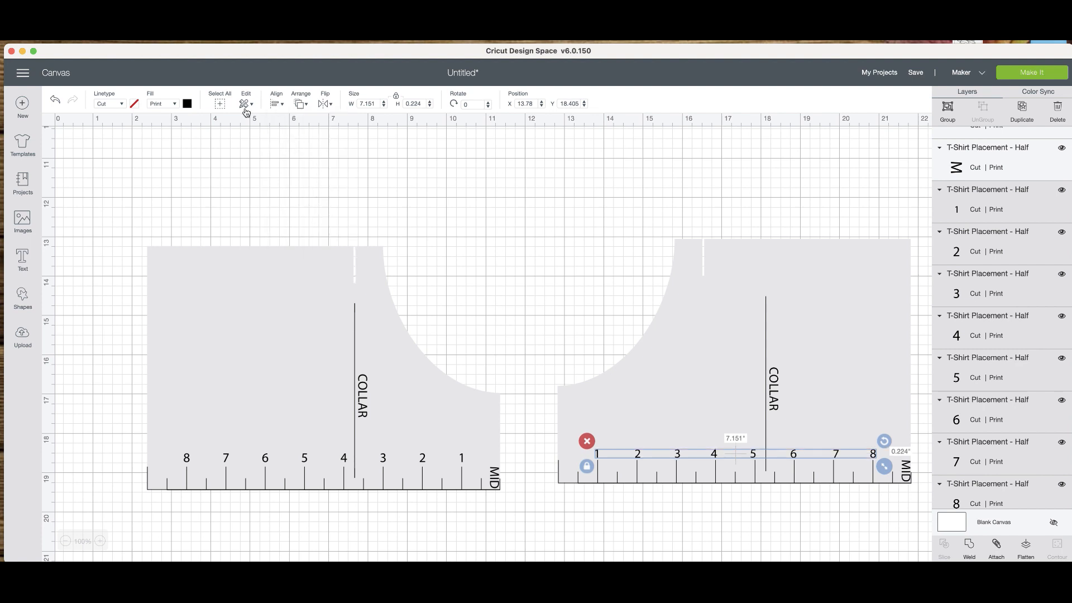
Distribute the selected ruler numbers 1 through 8 evenly in the horizontal direction and attach them together.
{"action": "left_click", "coordinate": [281, 104]}
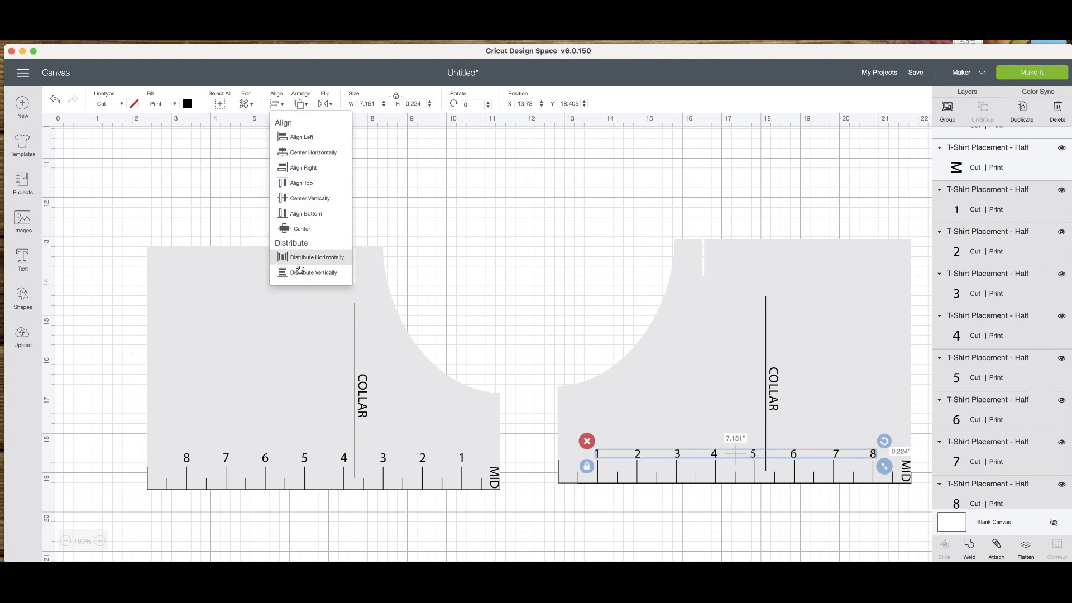
{"action": "left_click", "coordinate": [301, 267]}
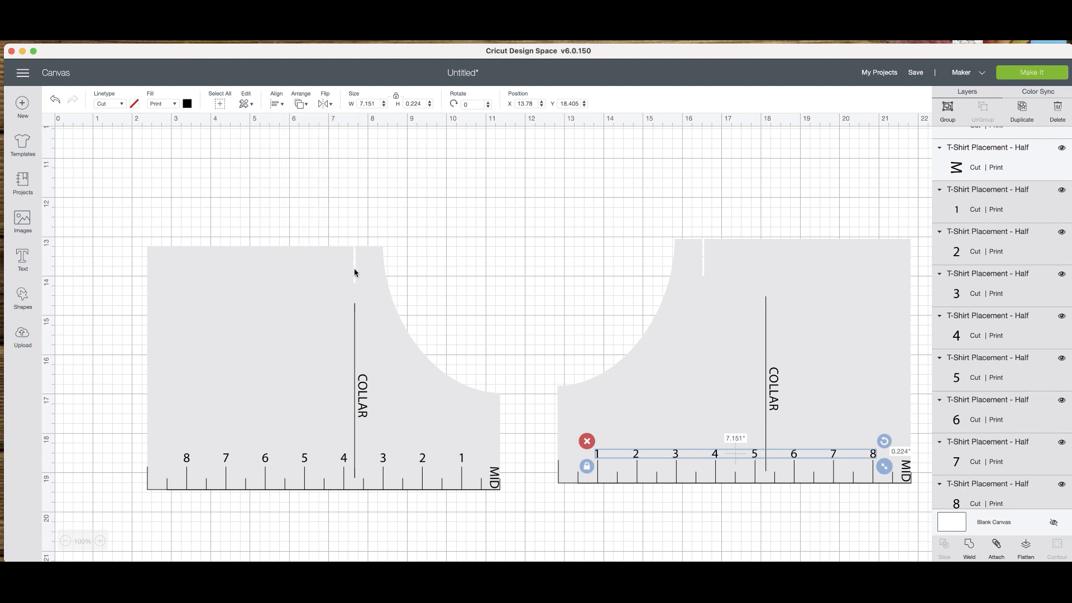
{"action": "left_click", "coordinate": [993, 546]}
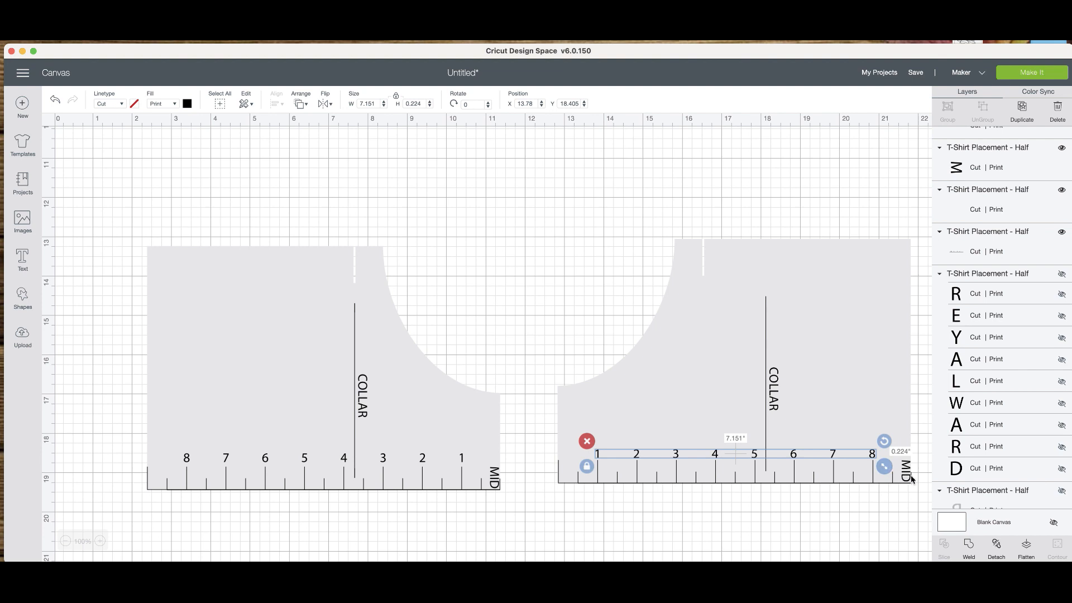
{"action": "left_click", "coordinate": [790, 458]}
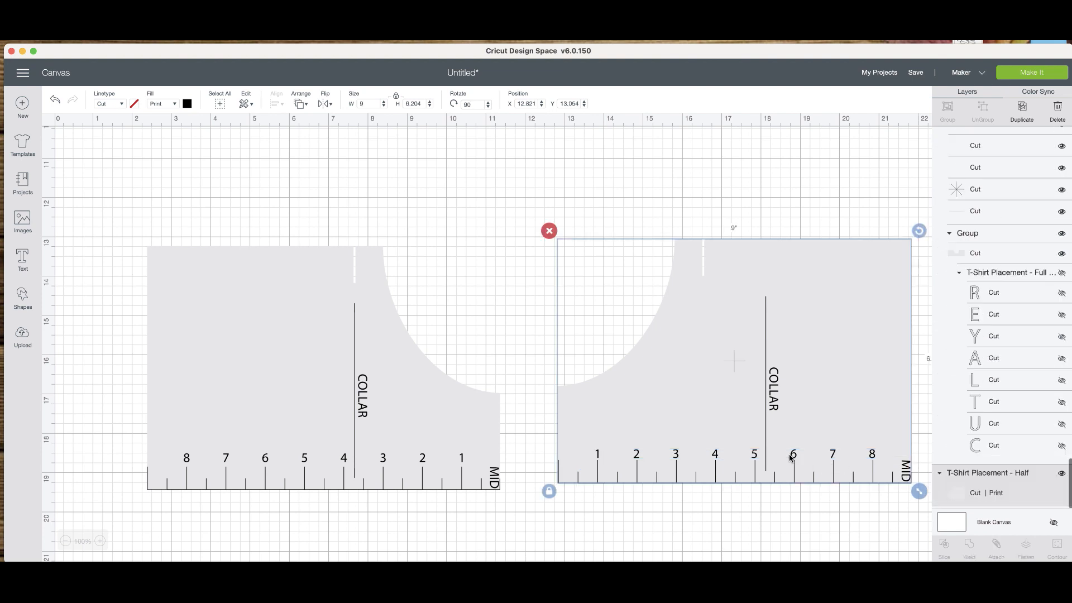
{"action": "left_click", "coordinate": [873, 458]}
{"action": "left_click_drag", "start_coordinate": [905, 472], "coordinate": [607, 477]}
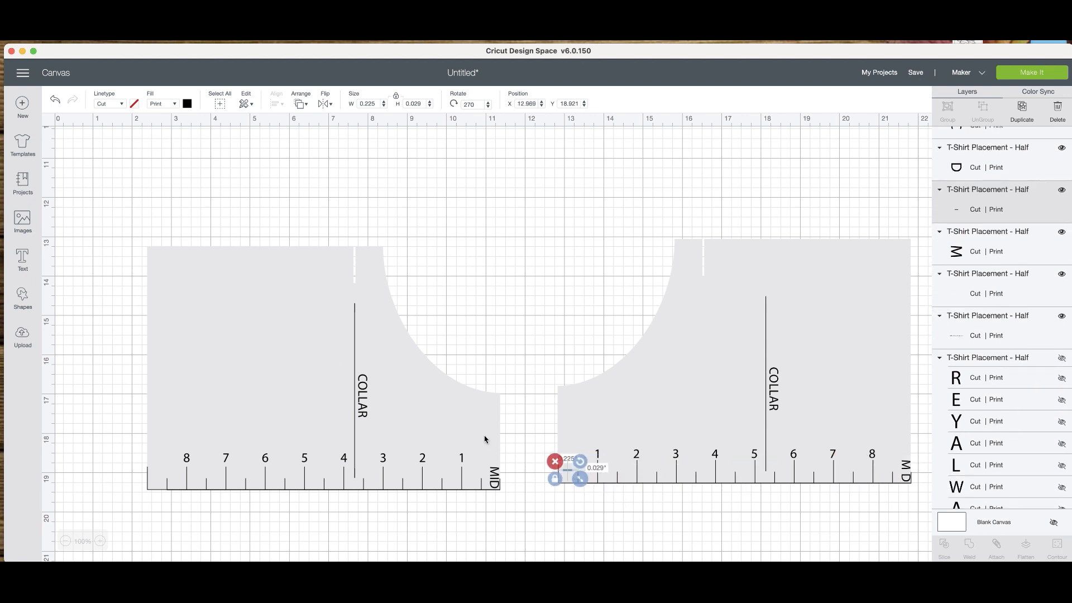
{"action": "left_click", "coordinate": [56, 100]}
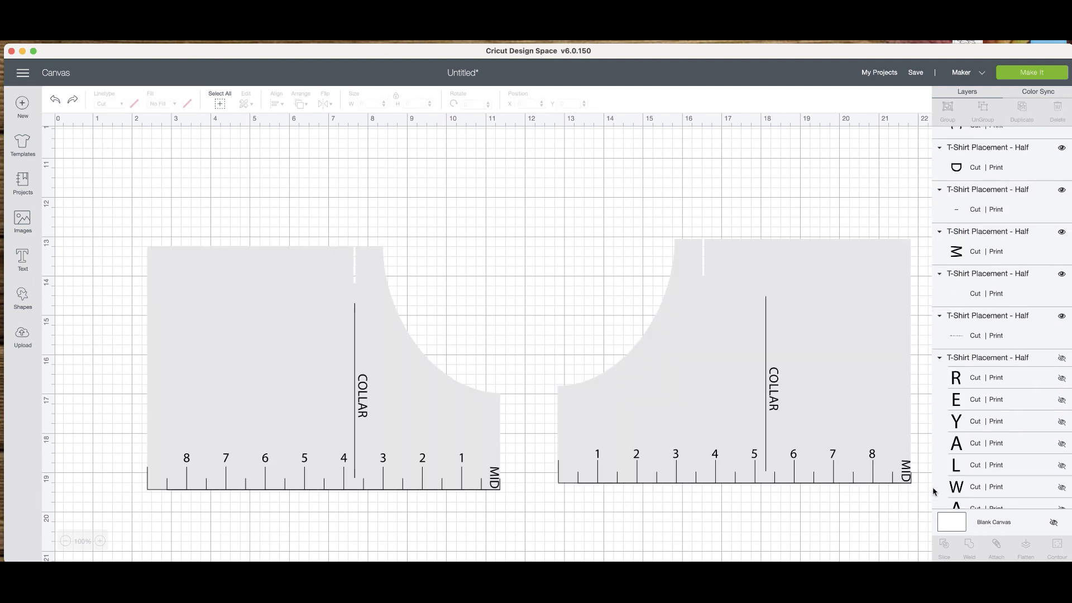
Attach the letters M, I and D of the mirrored half and move the MID label to the ruler's end before the 1.
{"action": "left_click", "coordinate": [909, 474]}
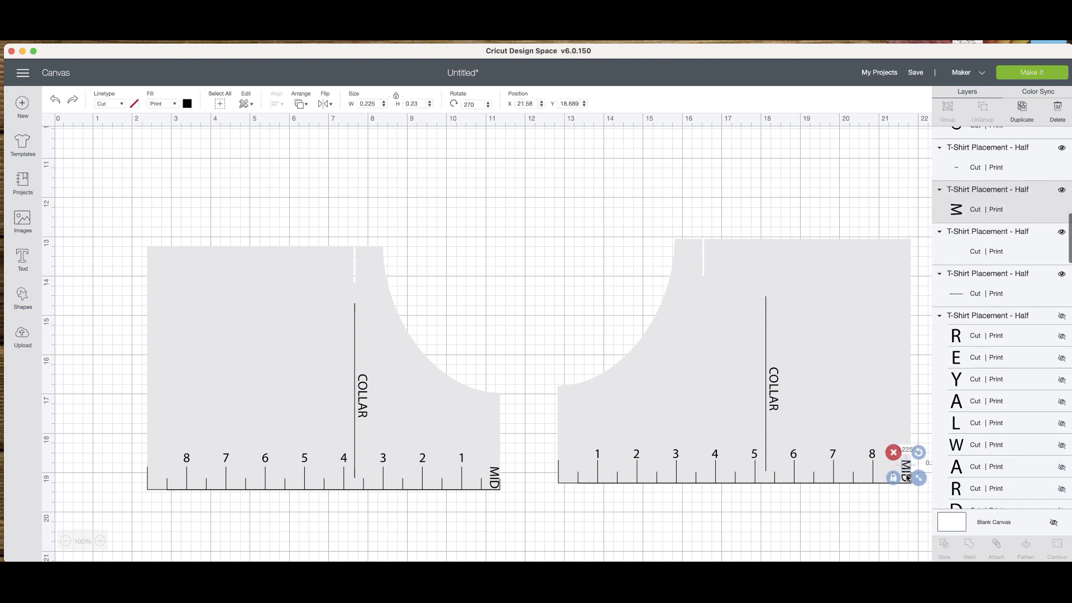
{"action": "left_click", "coordinate": [927, 478]}
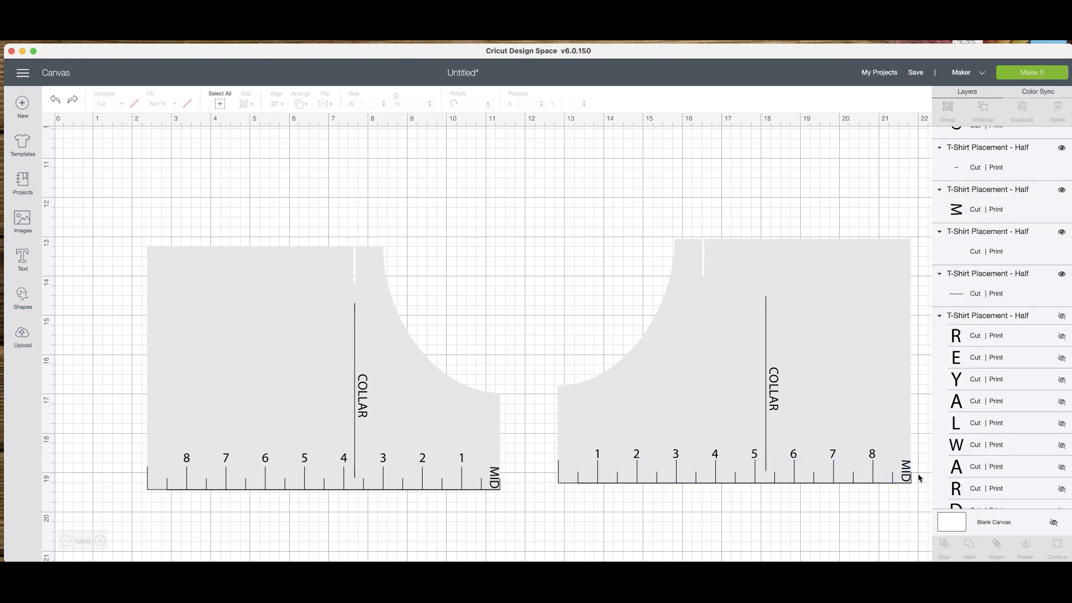
{"action": "left_click", "coordinate": [910, 478]}
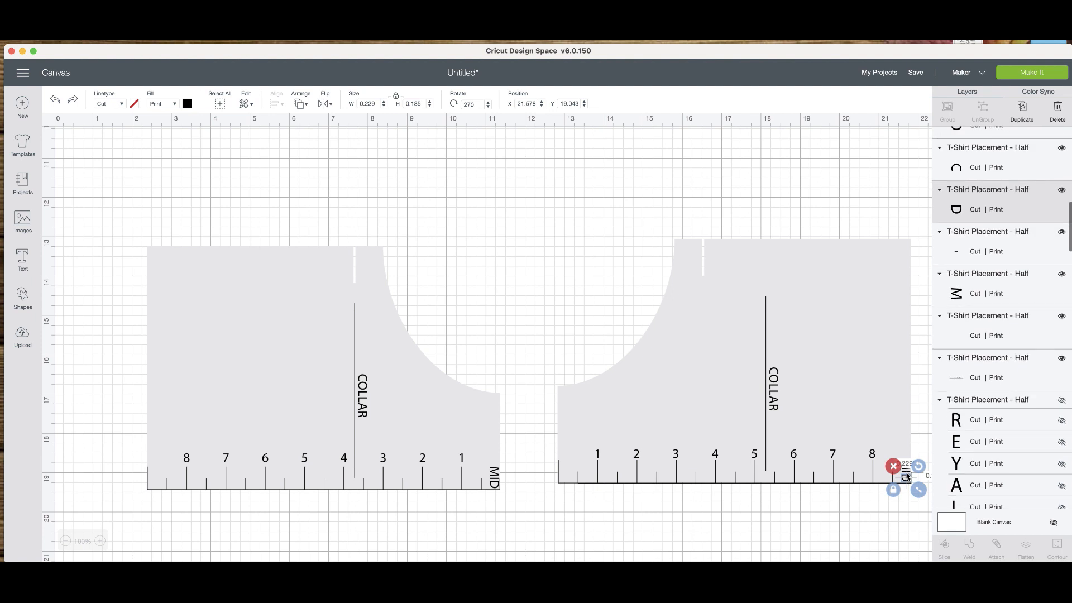
{"action": "left_click", "coordinate": [905, 459], "text": "shift"}
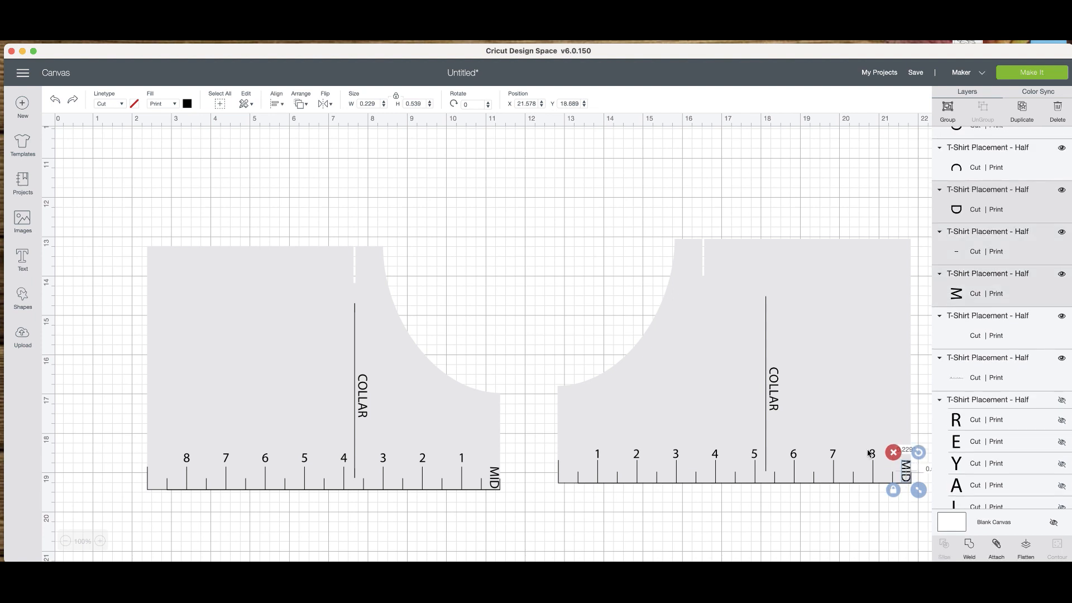
{"action": "left_click", "coordinate": [1002, 552]}
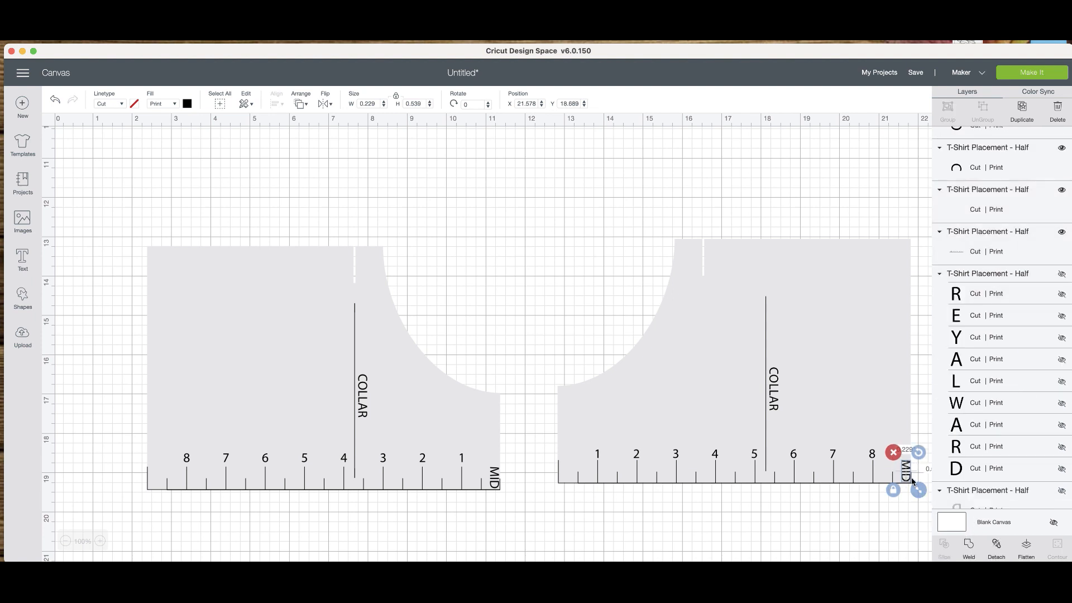
{"action": "left_click_drag", "start_coordinate": [909, 478], "coordinate": [567, 478]}
{"action": "left_click", "coordinate": [771, 527]}
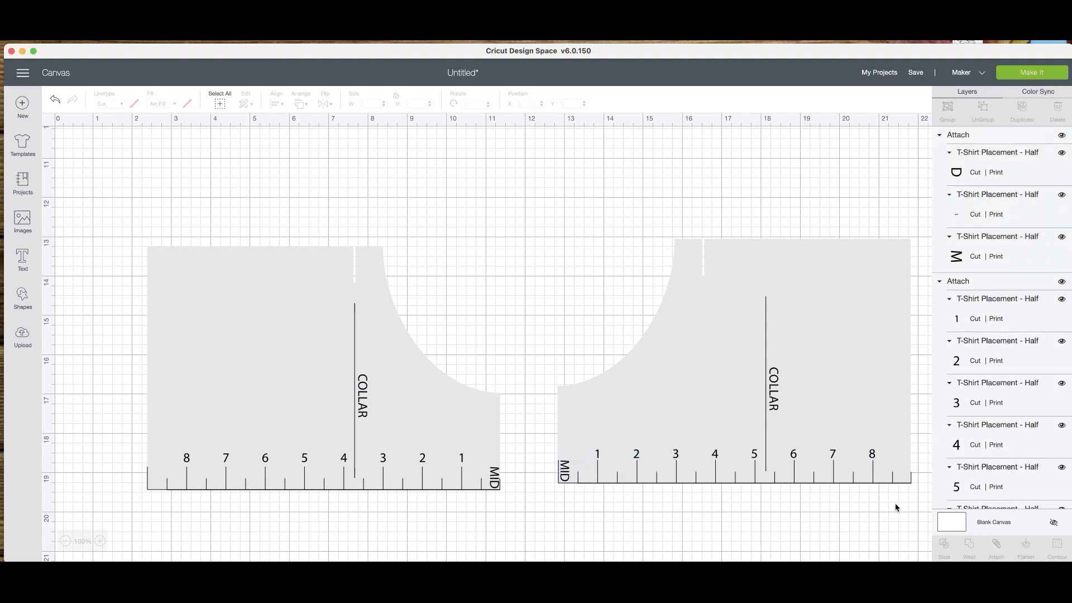
Hide the mirrored template shape and attach all of its ruler markings, numbers, MID and COLLAR labels together.
{"action": "left_click", "coordinate": [720, 384]}
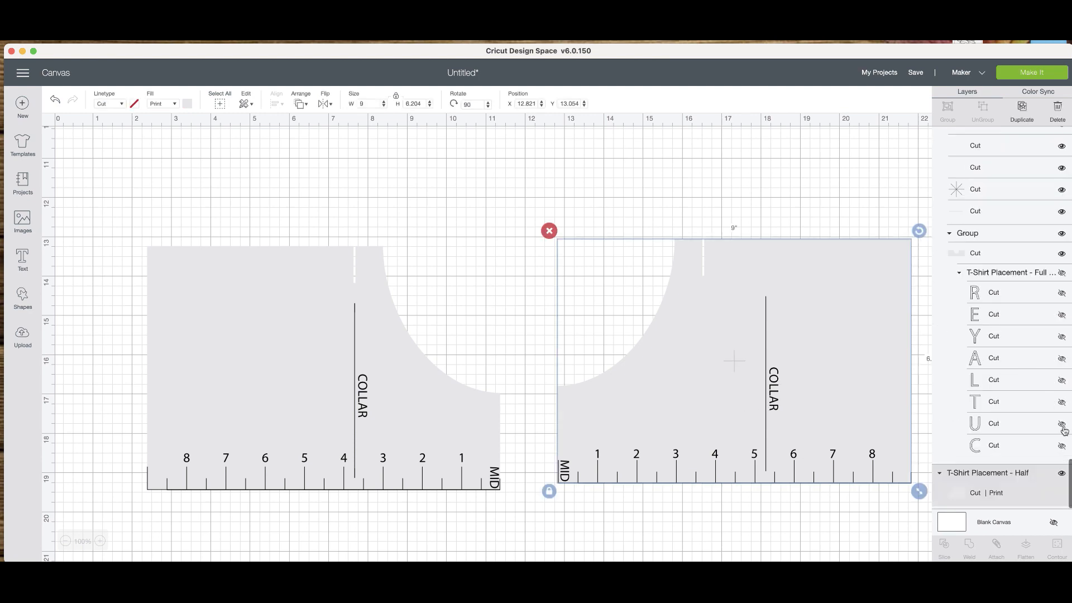
{"action": "left_click", "coordinate": [1060, 474]}
{"action": "left_click_drag", "start_coordinate": [587, 241], "coordinate": [919, 524]}
{"action": "left_click", "coordinate": [574, 493]}
{"action": "left_click_drag", "start_coordinate": [543, 387], "coordinate": [921, 497]}
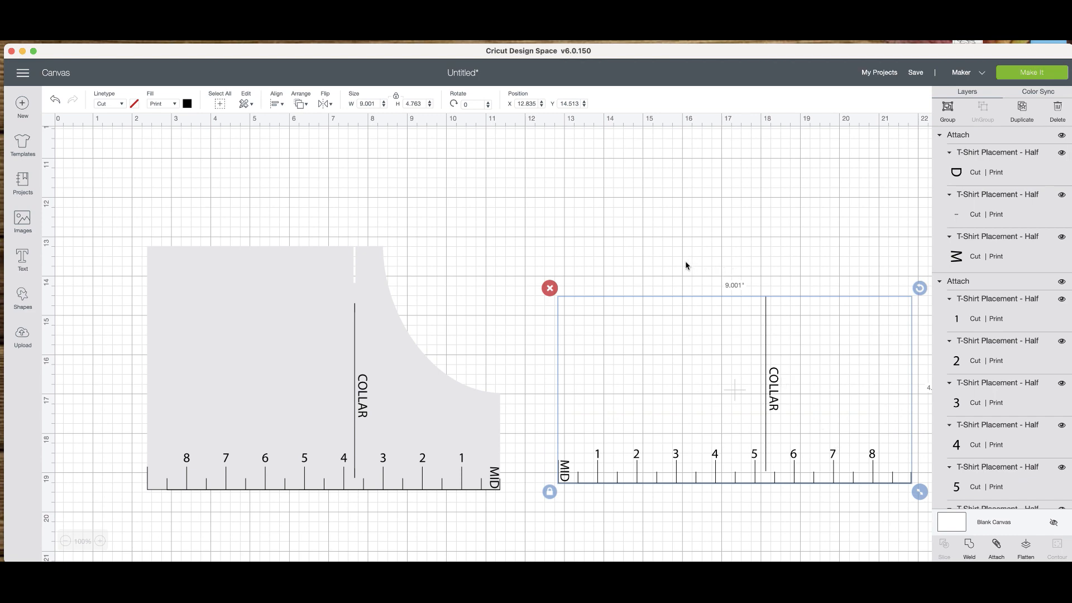
{"action": "left_click_drag", "start_coordinate": [528, 249], "coordinate": [927, 512]}
{"action": "left_click", "coordinate": [997, 545]}
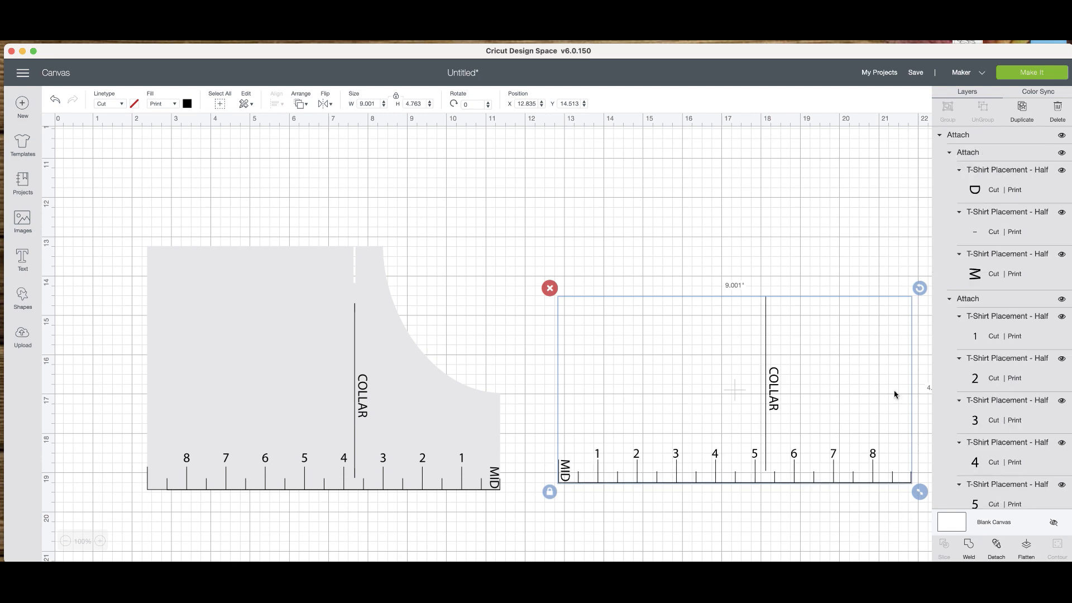
{"action": "scroll", "coordinate": [1009, 406], "scroll_direction": "down", "scroll_amount": 15}
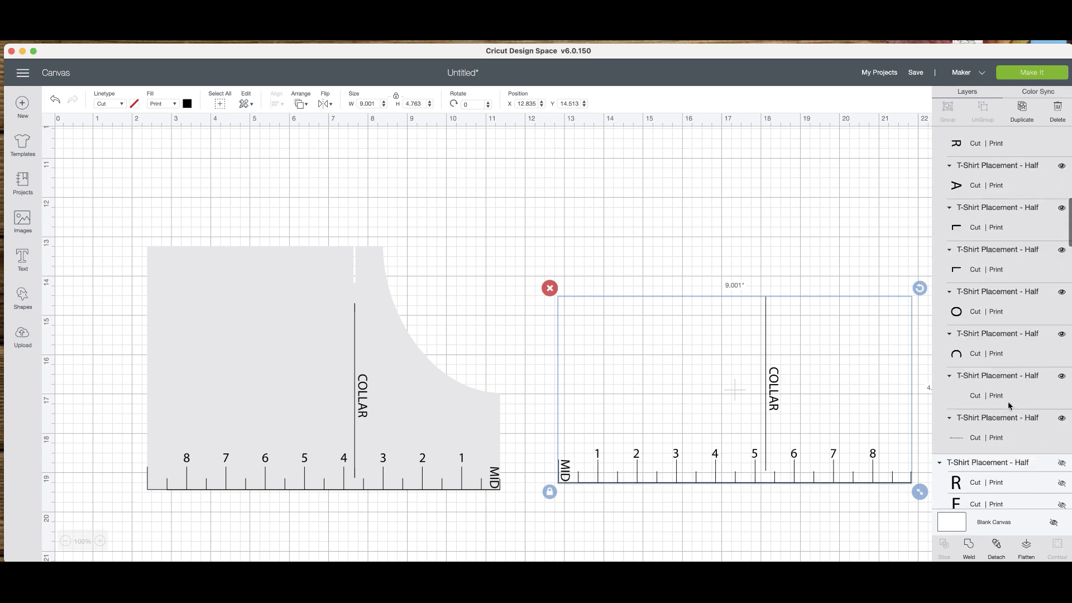
Make the hidden template shape of the mirrored half visible again.
{"action": "scroll", "coordinate": [1009, 406], "scroll_direction": "up", "scroll_amount": 5}
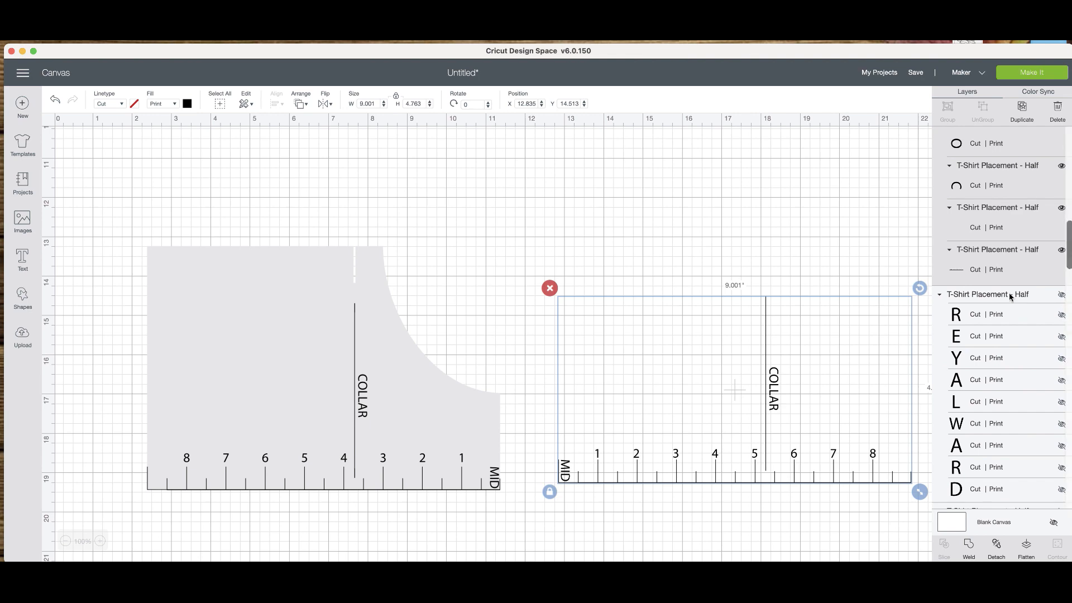
{"action": "scroll", "coordinate": [1011, 280], "scroll_direction": "down", "scroll_amount": 10}
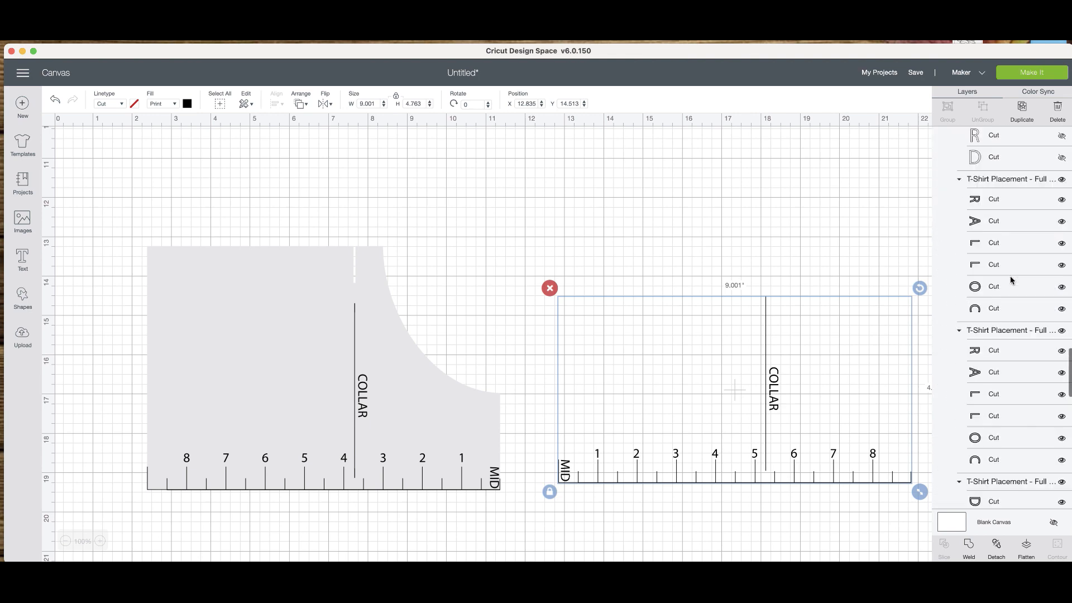
{"action": "scroll", "coordinate": [1011, 280], "scroll_direction": "down", "scroll_amount": 10}
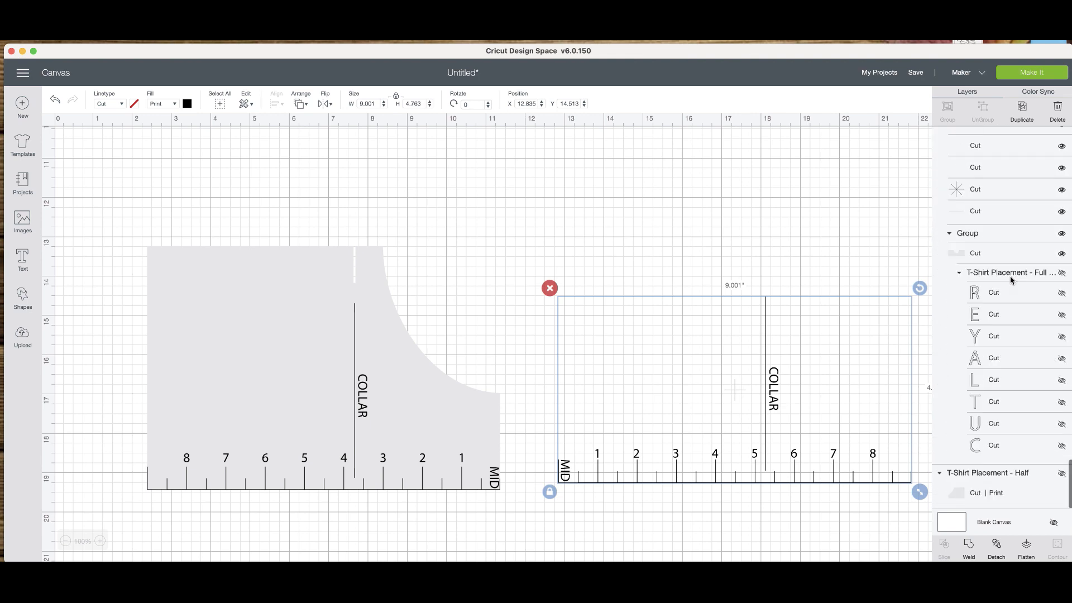
{"action": "left_click", "coordinate": [1061, 474]}
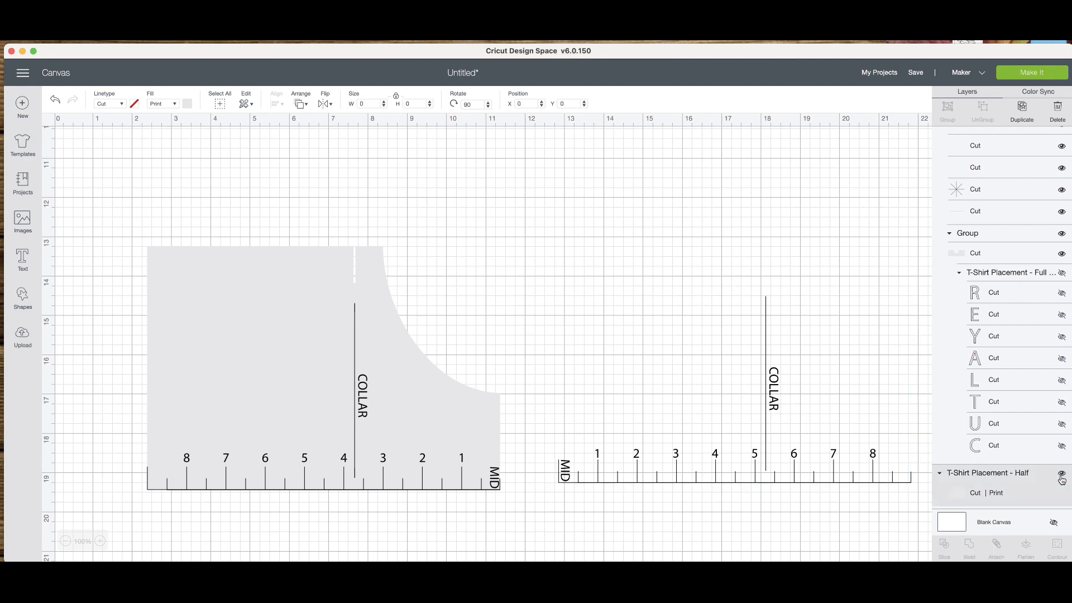
Align the mirrored template shape and its attached ruler markings along their bottom and left edges, and flatten them together.
{"action": "left_click_drag", "start_coordinate": [633, 220], "coordinate": [799, 433]}
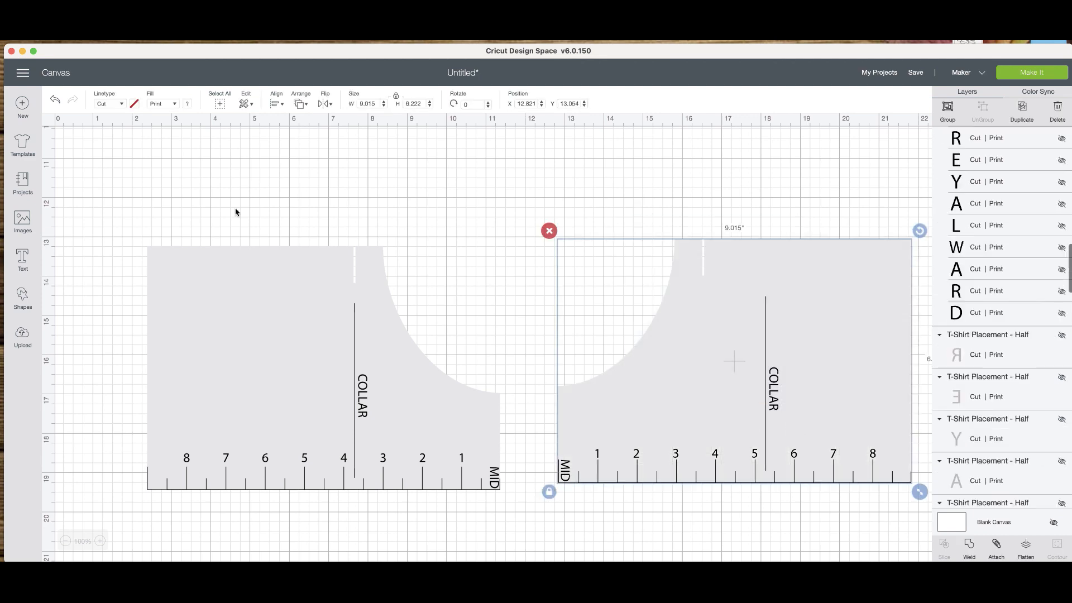
{"action": "left_click", "coordinate": [280, 107]}
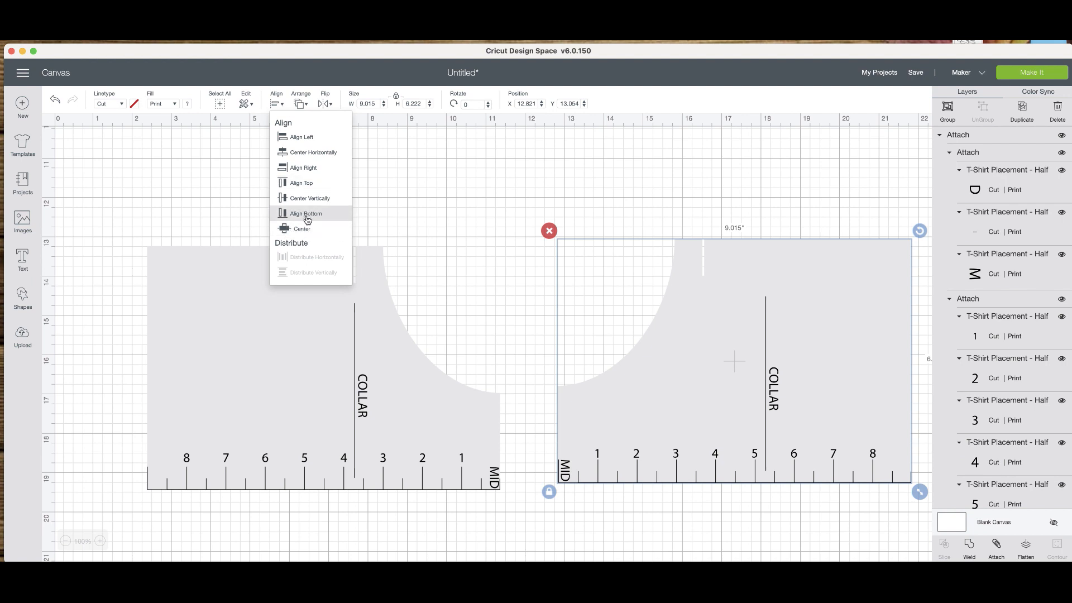
{"action": "left_click", "coordinate": [307, 214]}
{"action": "left_click", "coordinate": [276, 106]}
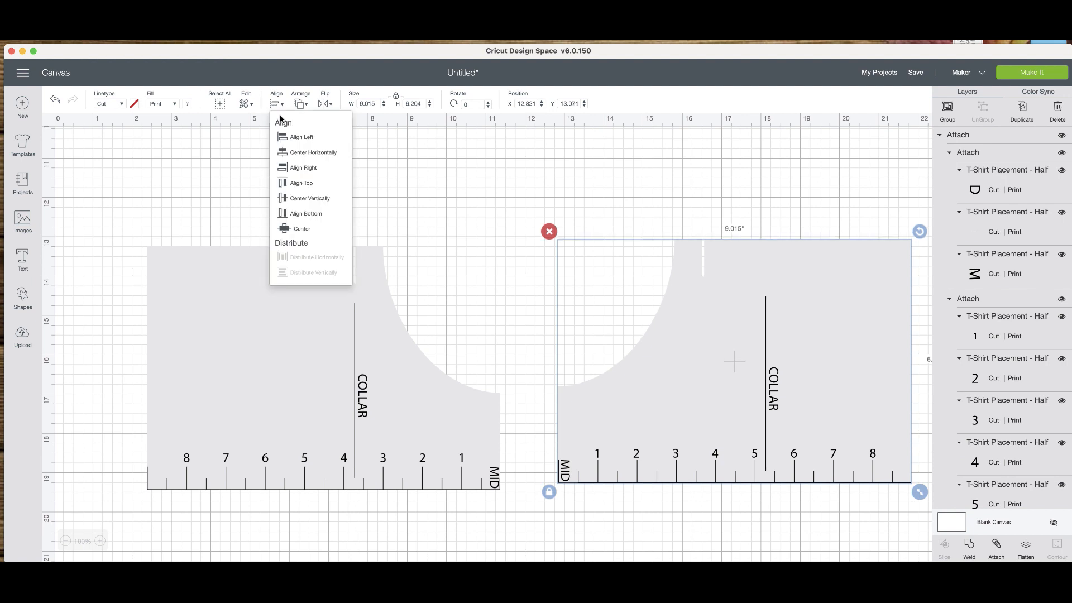
{"action": "left_click", "coordinate": [296, 140]}
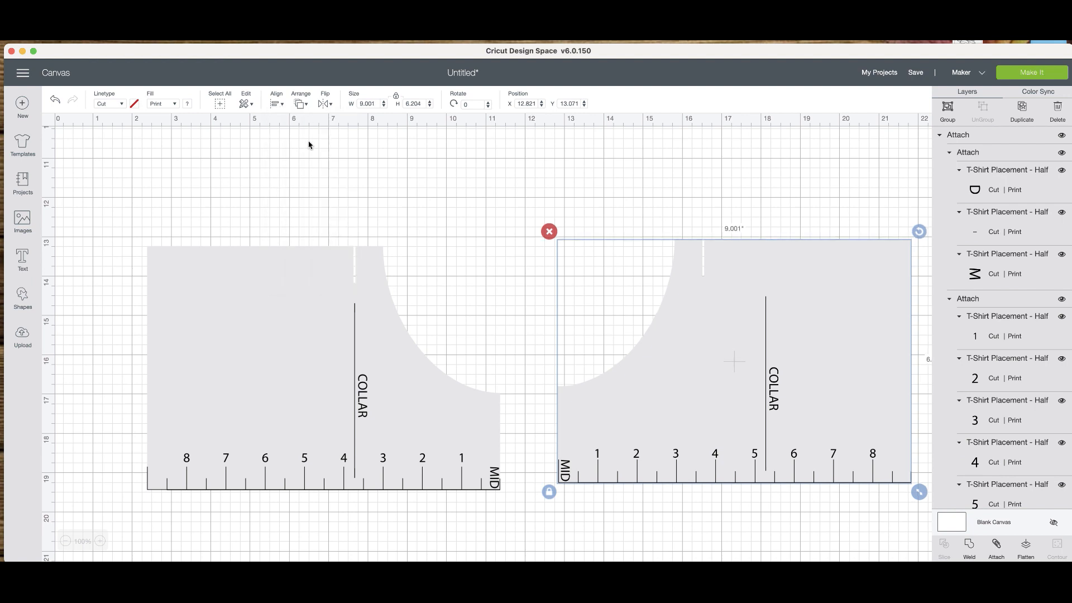
{"action": "left_click", "coordinate": [1027, 551]}
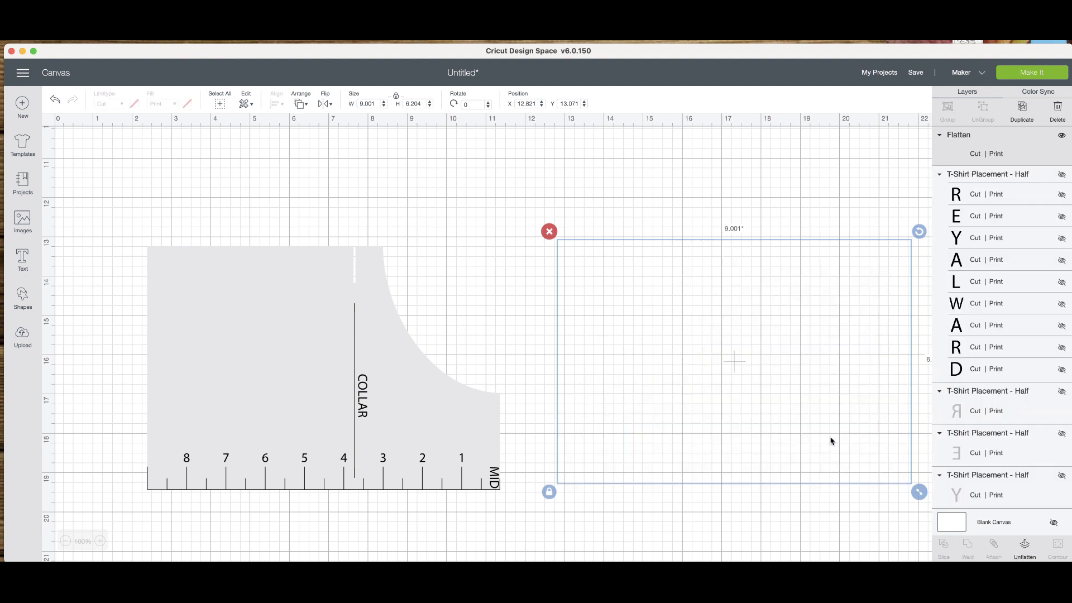
Move the flattened mirrored half against the other half so their MID edges meet, and compare them with the full-scale template.
{"action": "left_click_drag", "start_coordinate": [830, 438], "coordinate": [769, 447]}
{"action": "left_click", "coordinate": [663, 532]}
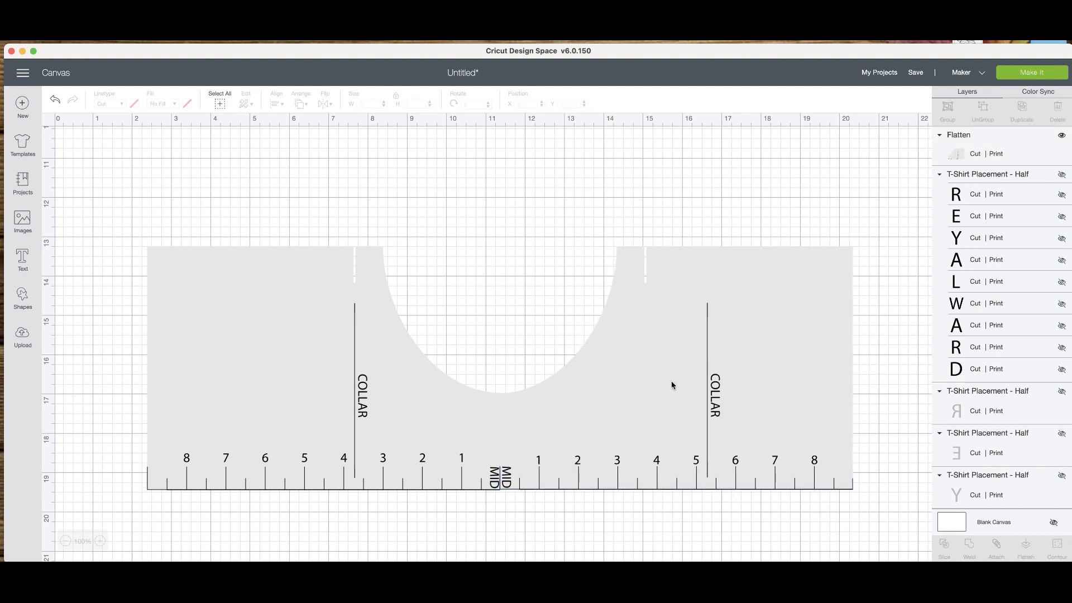
{"action": "scroll", "coordinate": [566, 428], "scroll_direction": "up", "scroll_amount": 10}
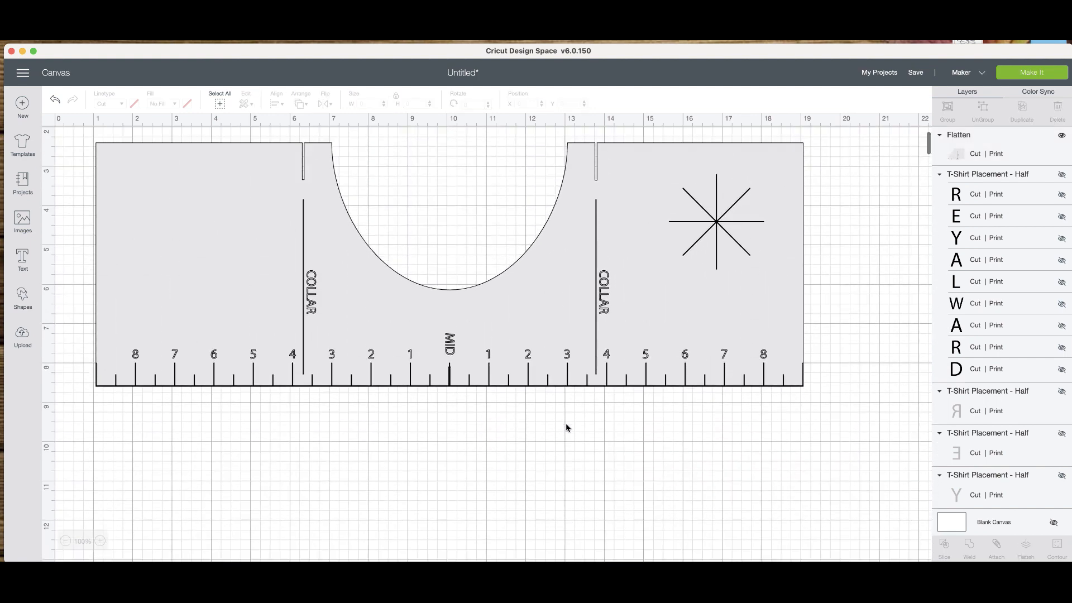
{"action": "scroll", "coordinate": [566, 428], "scroll_direction": "down", "scroll_amount": 10}
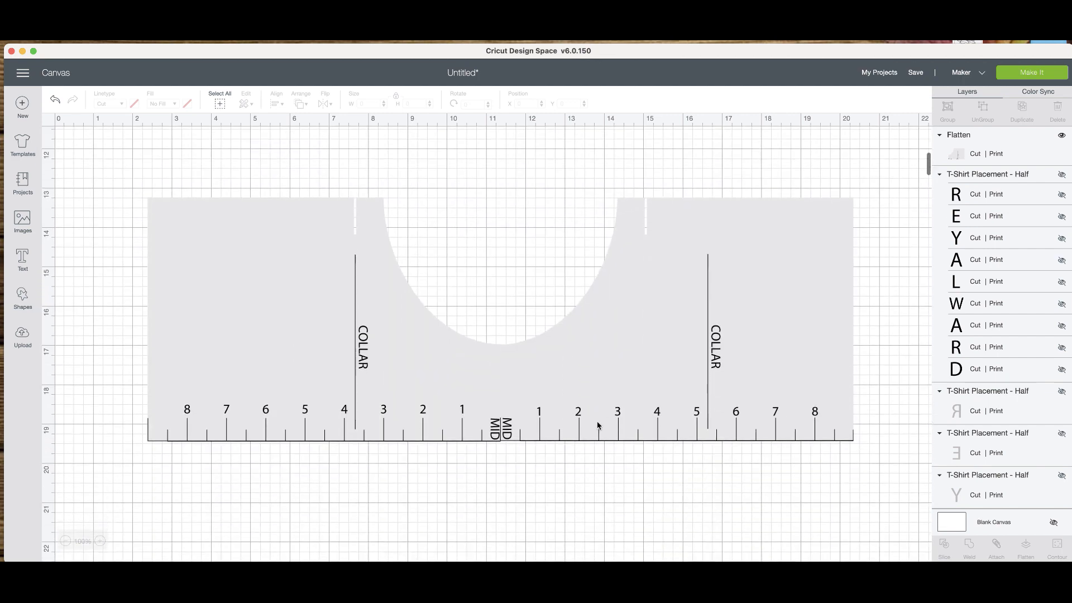
{"action": "scroll", "coordinate": [642, 208], "scroll_direction": "up", "scroll_amount": 11}
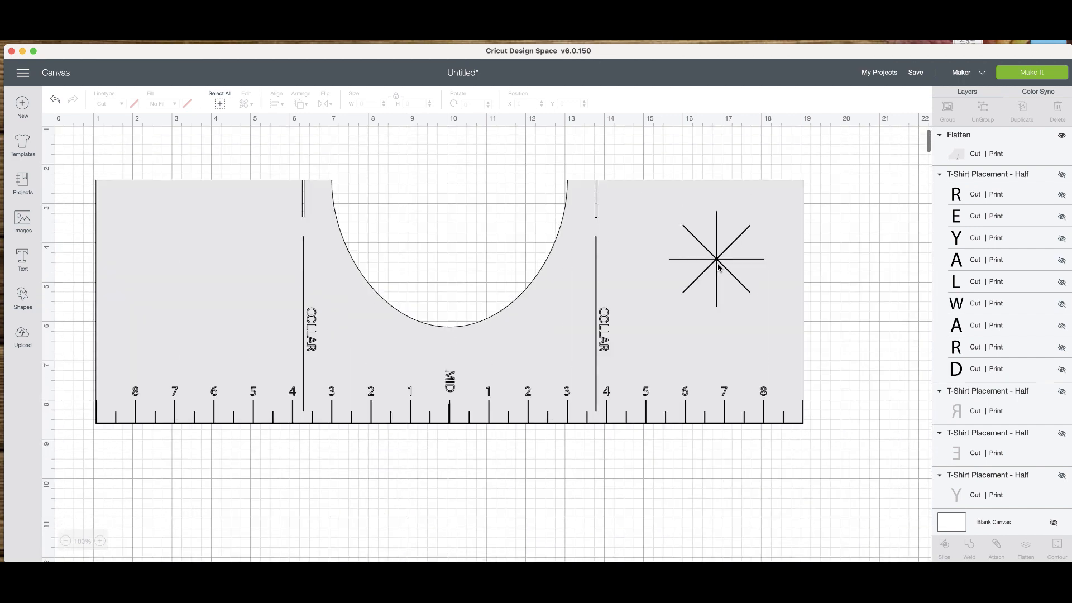
{"action": "left_click", "coordinate": [719, 264]}
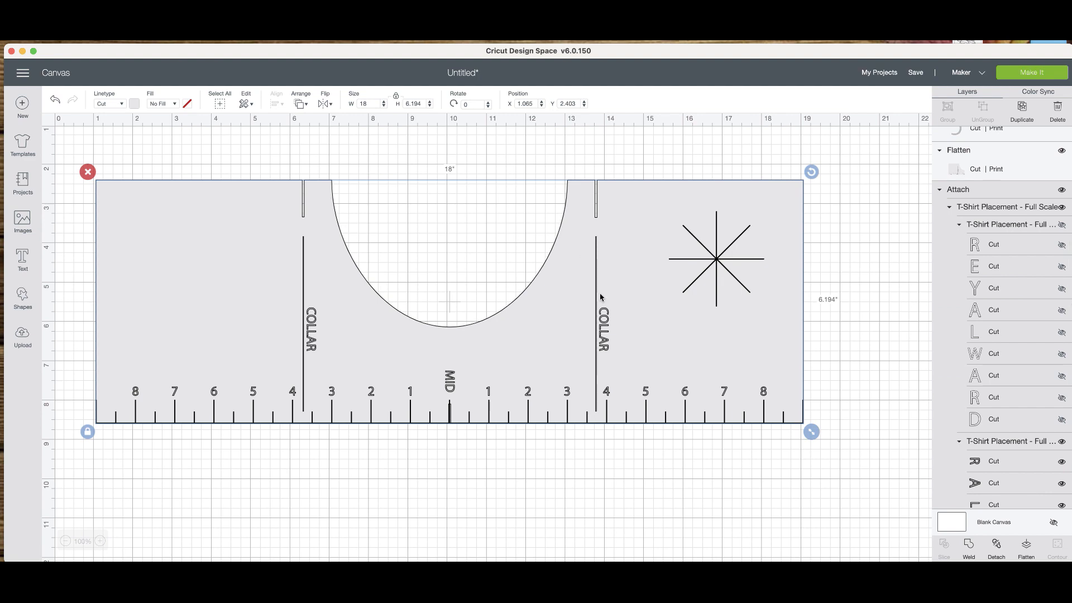
Separate the two flattened halves, placing the half numbered 8 to 1 at about X 2.6, Y 13.8.
{"action": "scroll", "coordinate": [601, 297], "scroll_direction": "down", "scroll_amount": 12}
{"action": "left_click_drag", "start_coordinate": [644, 287], "coordinate": [670, 310]}
{"action": "left_click_drag", "start_coordinate": [337, 333], "coordinate": [345, 355]}
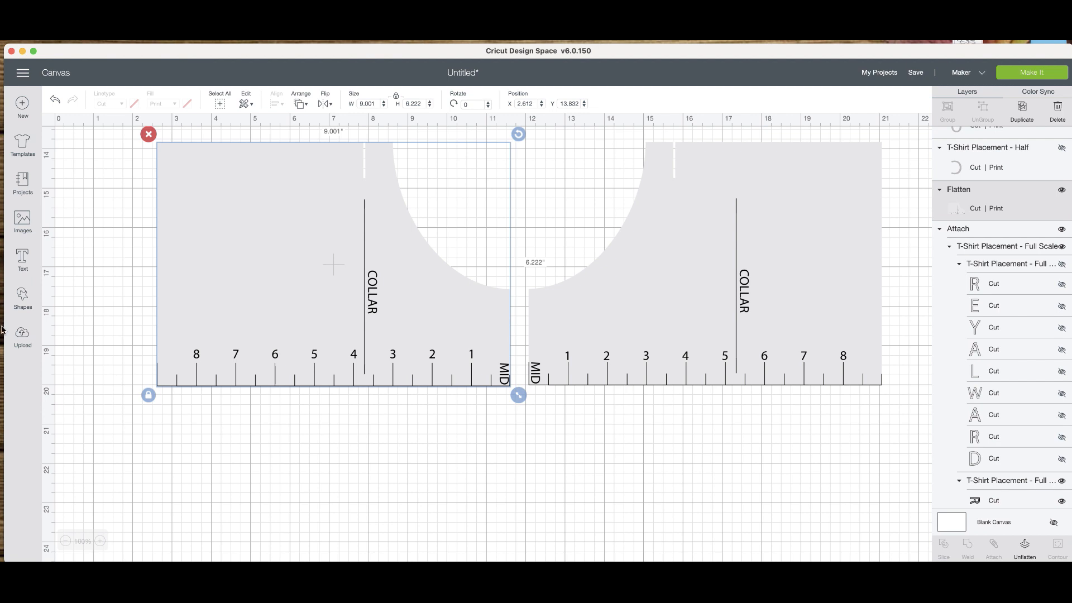
Switch to Finder and read T-Shirt Placement info page 1.jpg in the T-Shirt-Placement-Set folder for the adult, pocket and youth guide instructions.
{"action": "left_click", "coordinate": [762, 565]}
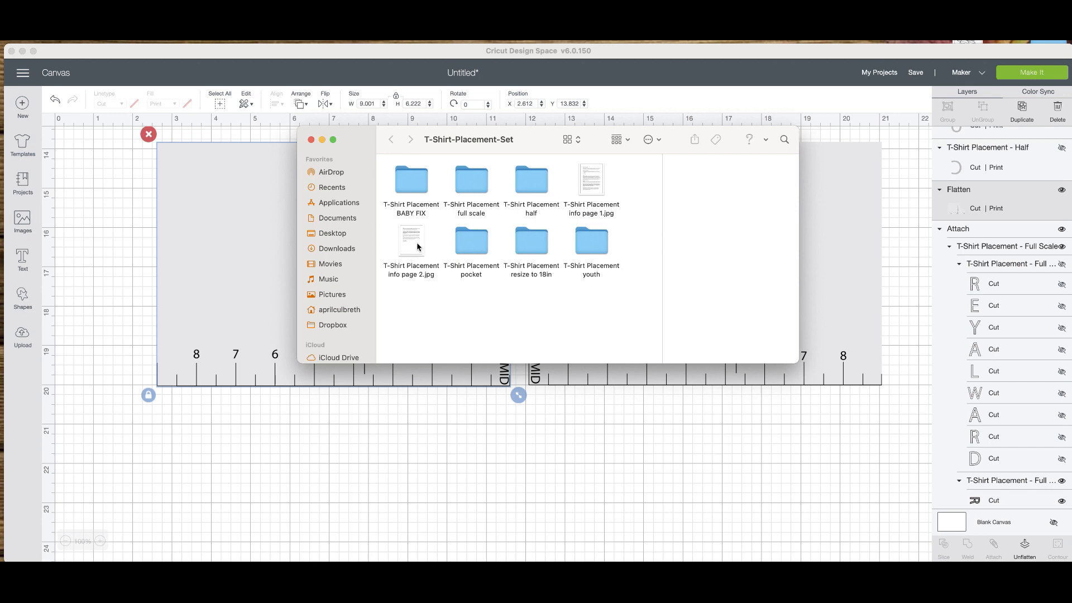
{"action": "double_click", "coordinate": [593, 193]}
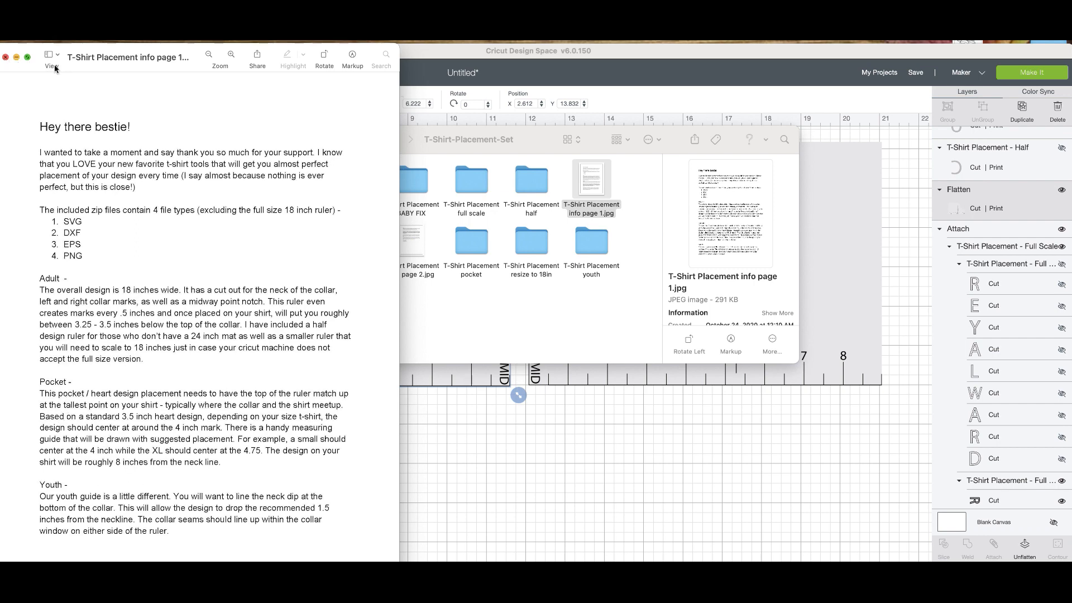
{"action": "left_click", "coordinate": [6, 57]}
Read T-Shirt Placement info page 2.jpg for the baby ruler, material and draw-layer instructions, and close the document.
{"action": "left_click", "coordinate": [409, 248]}
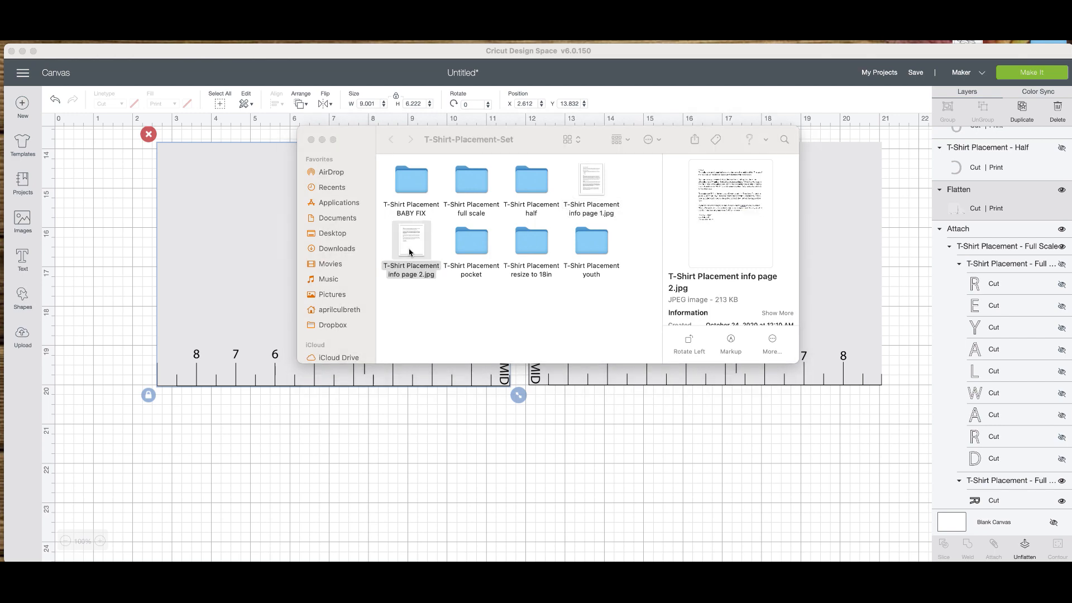
{"action": "double_click", "coordinate": [410, 251]}
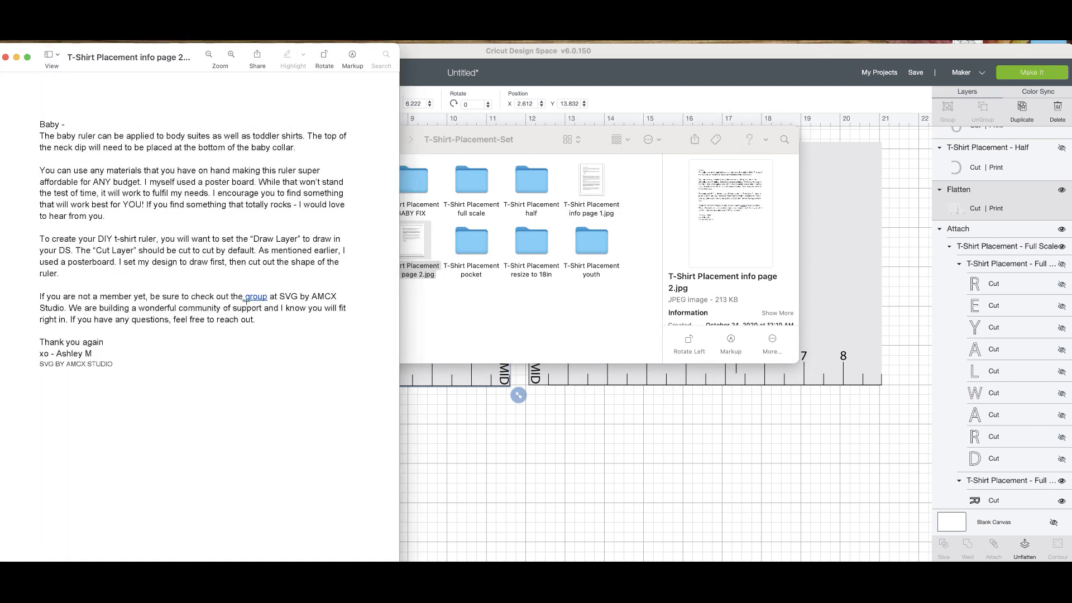
{"action": "left_click", "coordinate": [431, 389]}
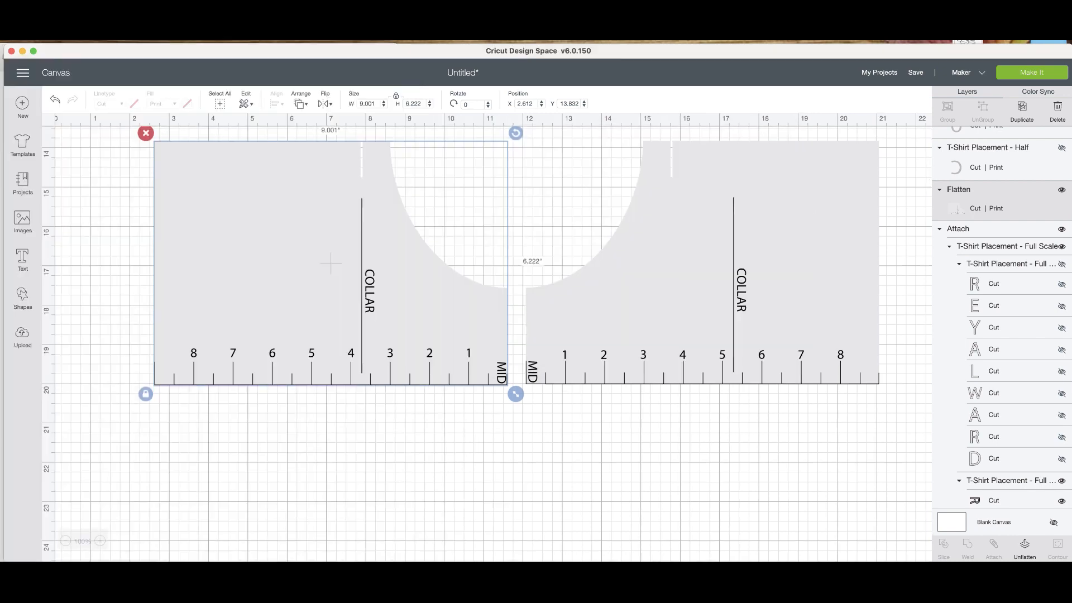
{"action": "left_click", "coordinate": [223, 580]}
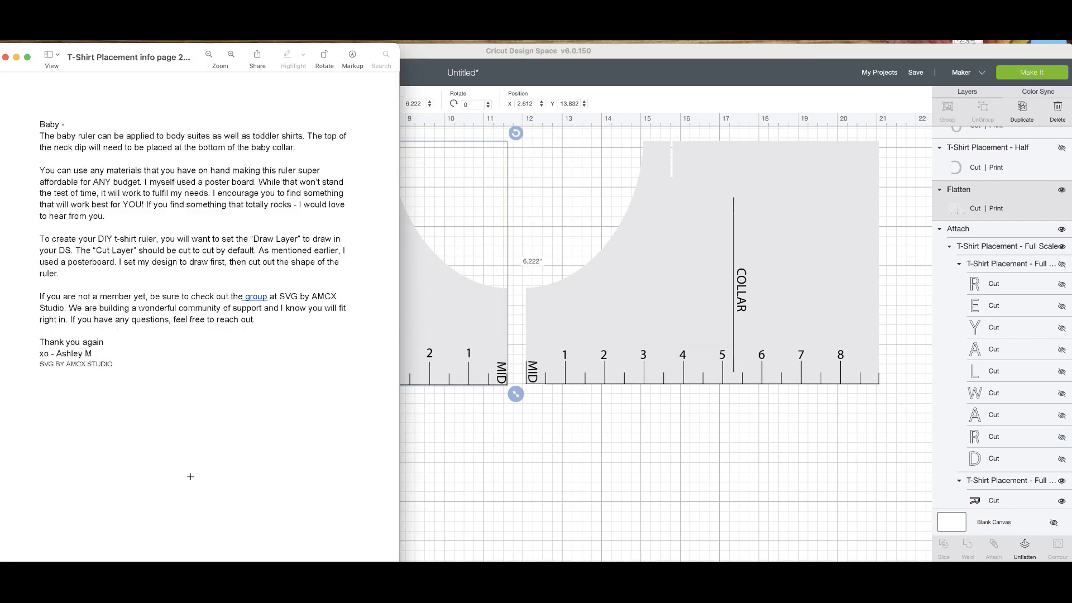
{"action": "left_click", "coordinate": [5, 57]}
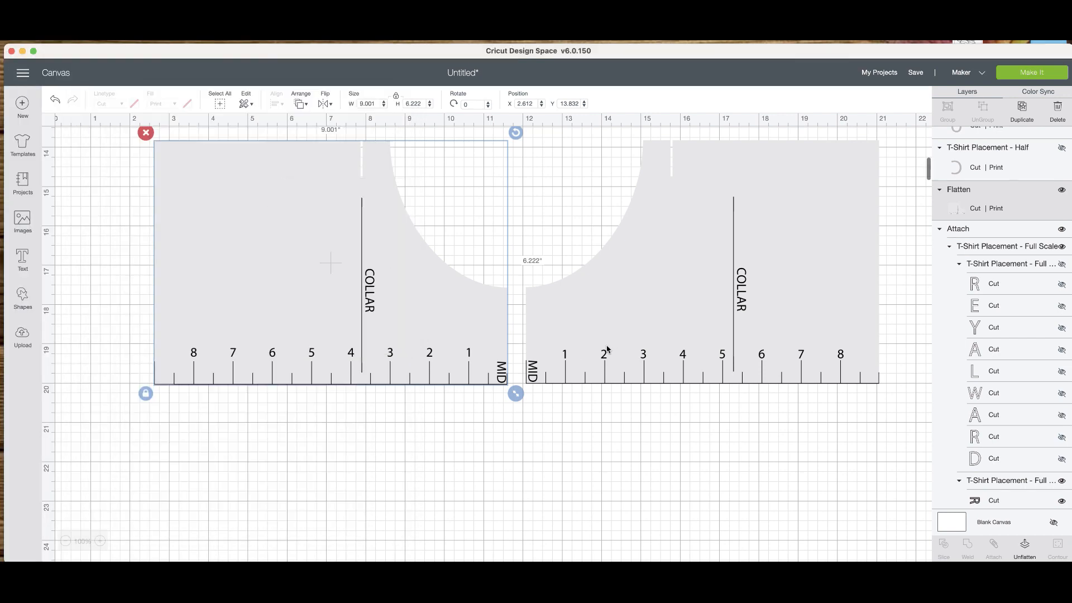
Move the half numbered 1 to 8 to about X 11.6, Y 13.8 against the other half and compare the pair with the full-scale template.
{"action": "left_click_drag", "start_coordinate": [602, 350], "coordinate": [586, 352]}
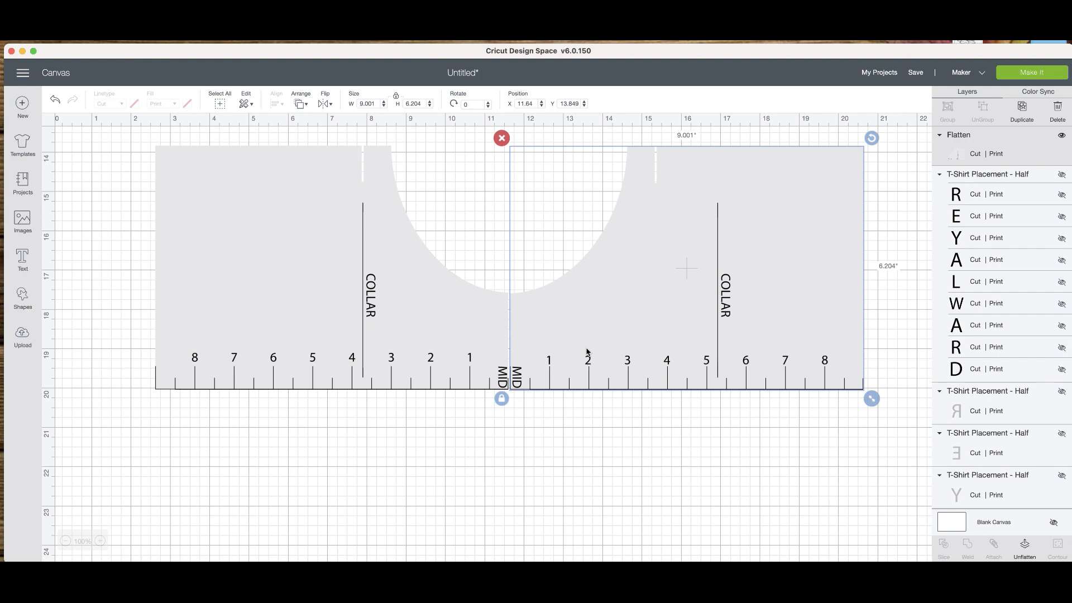
{"action": "scroll", "coordinate": [587, 351], "scroll_direction": "up", "scroll_amount": 5}
{"action": "scroll", "coordinate": [586, 352], "scroll_direction": "up", "scroll_amount": 5}
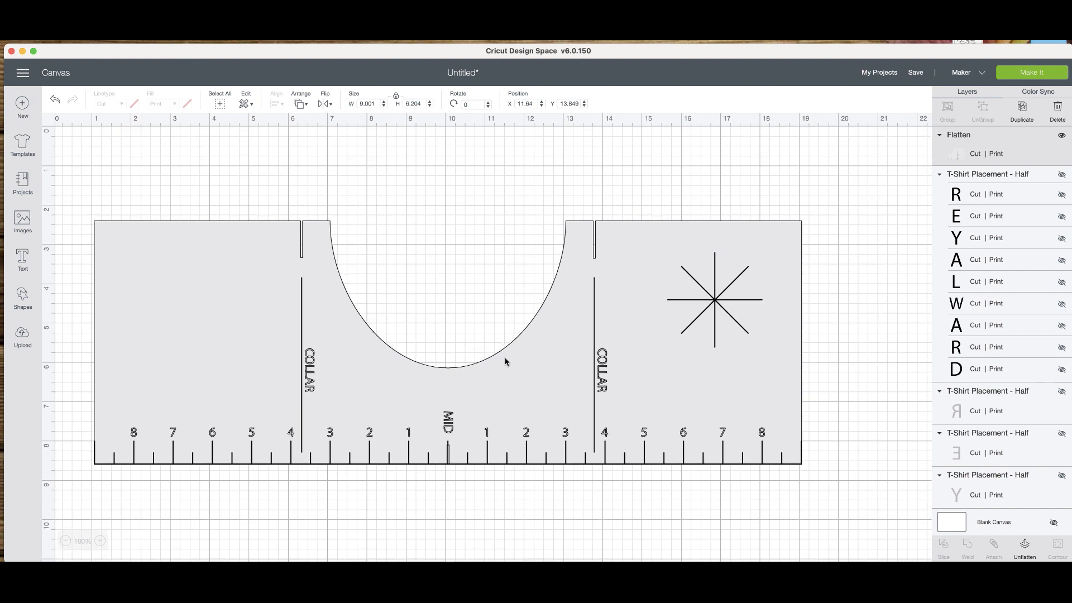
{"action": "scroll", "coordinate": [505, 361], "scroll_direction": "down", "scroll_amount": 4}
{"action": "scroll", "coordinate": [505, 361], "scroll_direction": "down", "scroll_amount": 5}
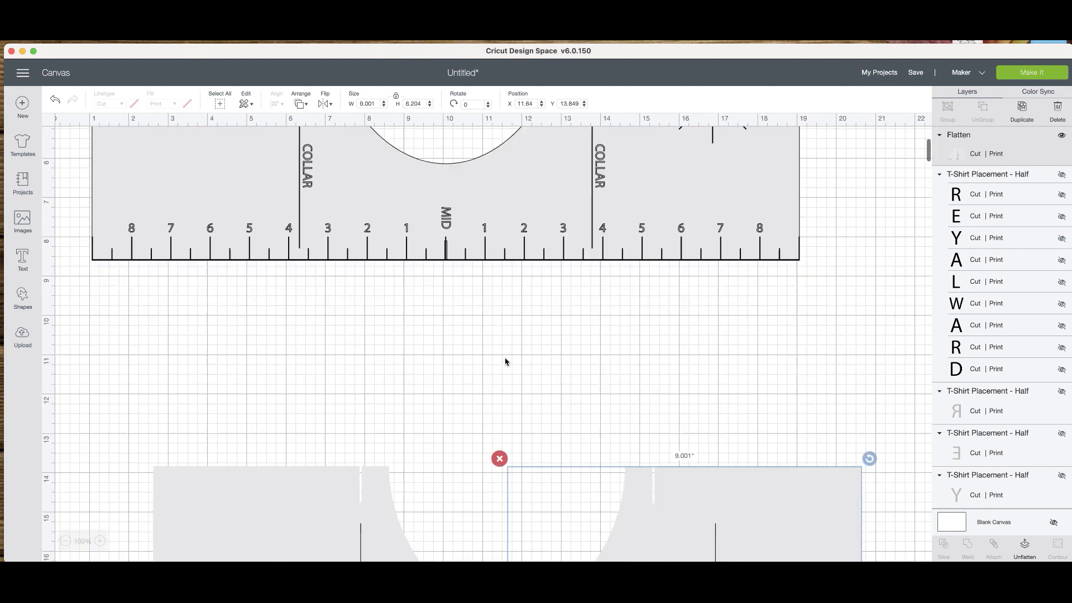
{"action": "scroll", "coordinate": [504, 361], "scroll_direction": "up", "scroll_amount": 4}
{"action": "scroll", "coordinate": [505, 362], "scroll_direction": "down", "scroll_amount": 1}
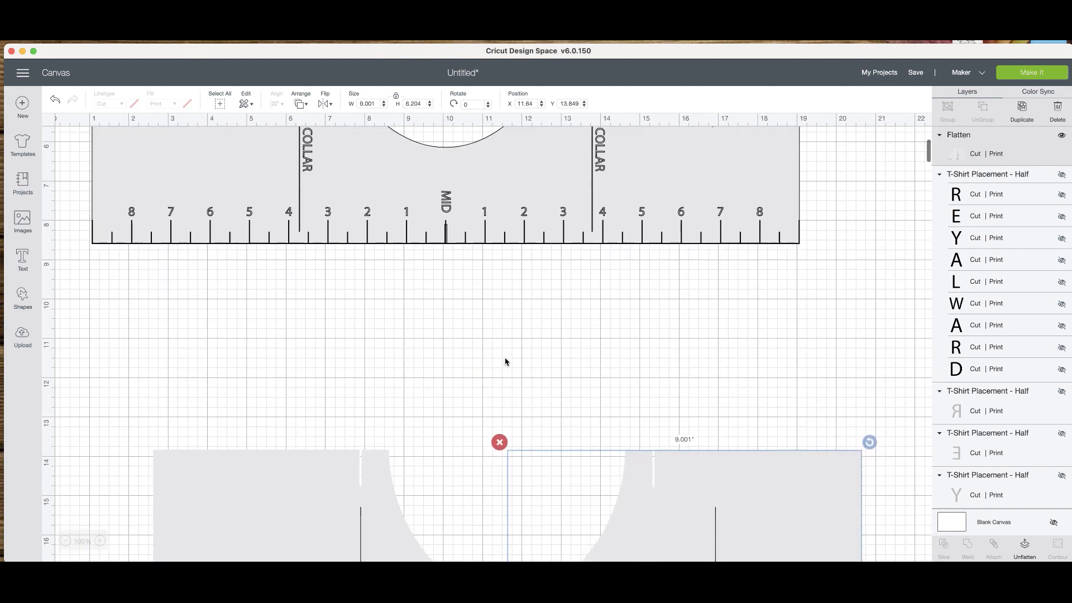
{"action": "scroll", "coordinate": [506, 361], "scroll_direction": "down", "scroll_amount": 12}
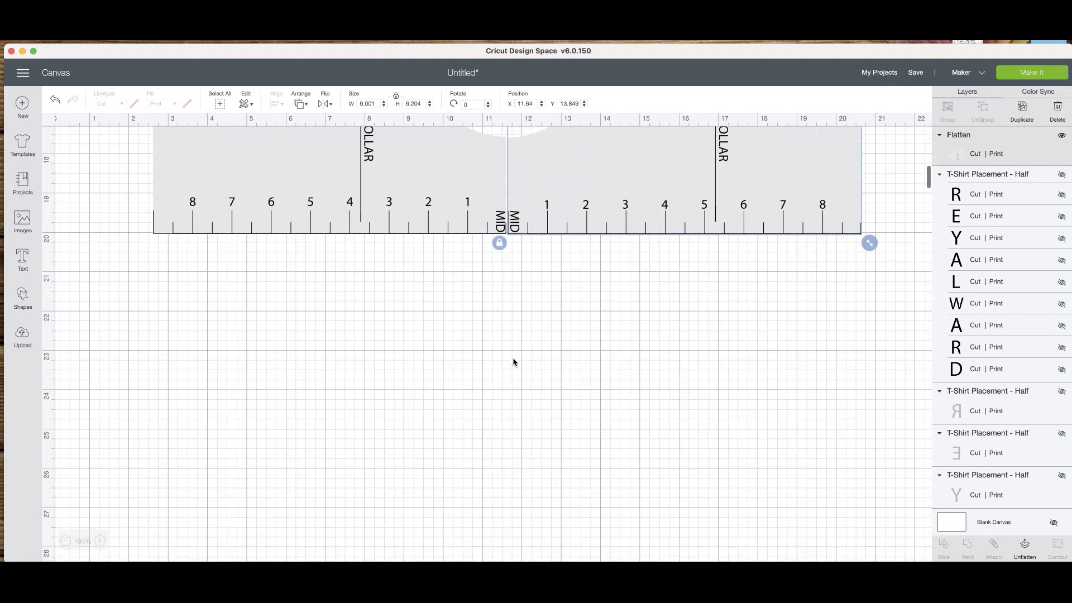
{"action": "scroll", "coordinate": [519, 369], "scroll_direction": "up", "scroll_amount": 6}
Move the halves apart, the 8-to-1 half to about X 1.9, Y 13.9 and the 1-to-8 half to about X 11.8, Y 14.0.
{"action": "left_click_drag", "start_coordinate": [402, 359], "coordinate": [370, 359]}
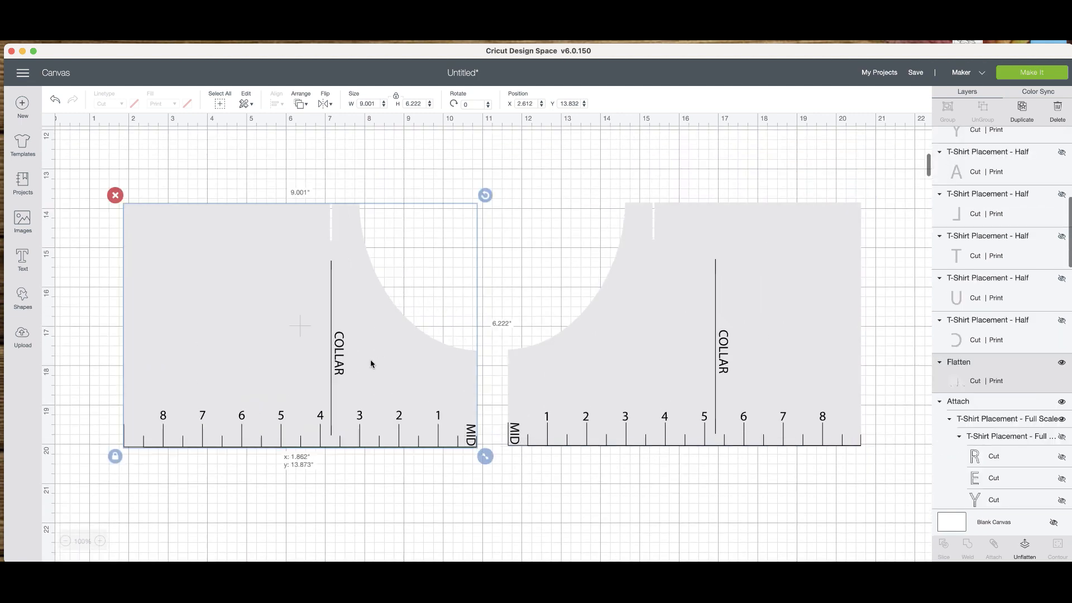
{"action": "left_click_drag", "start_coordinate": [699, 379], "coordinate": [706, 386]}
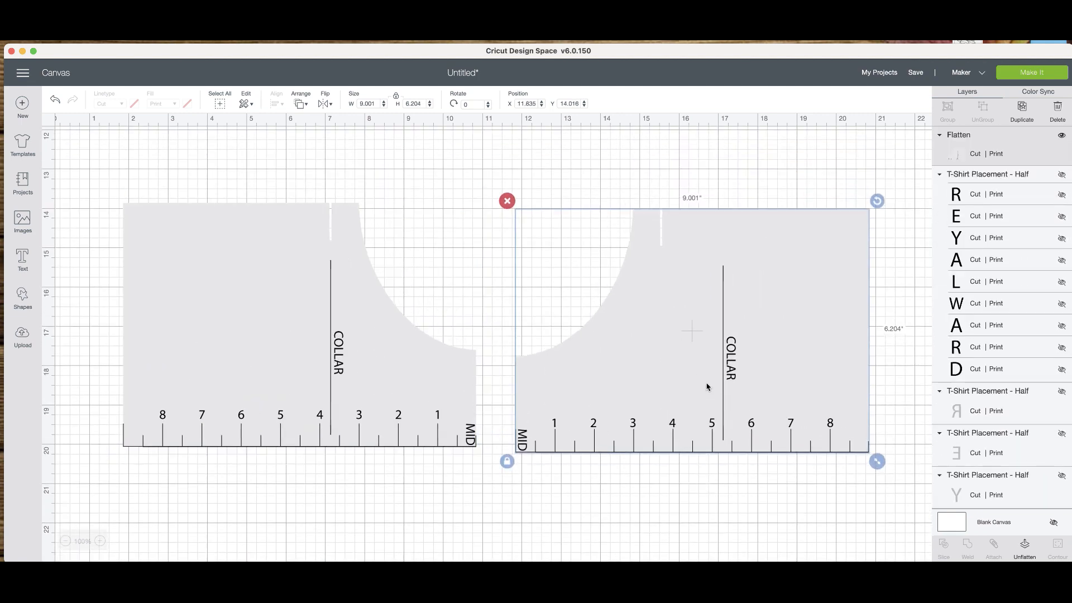